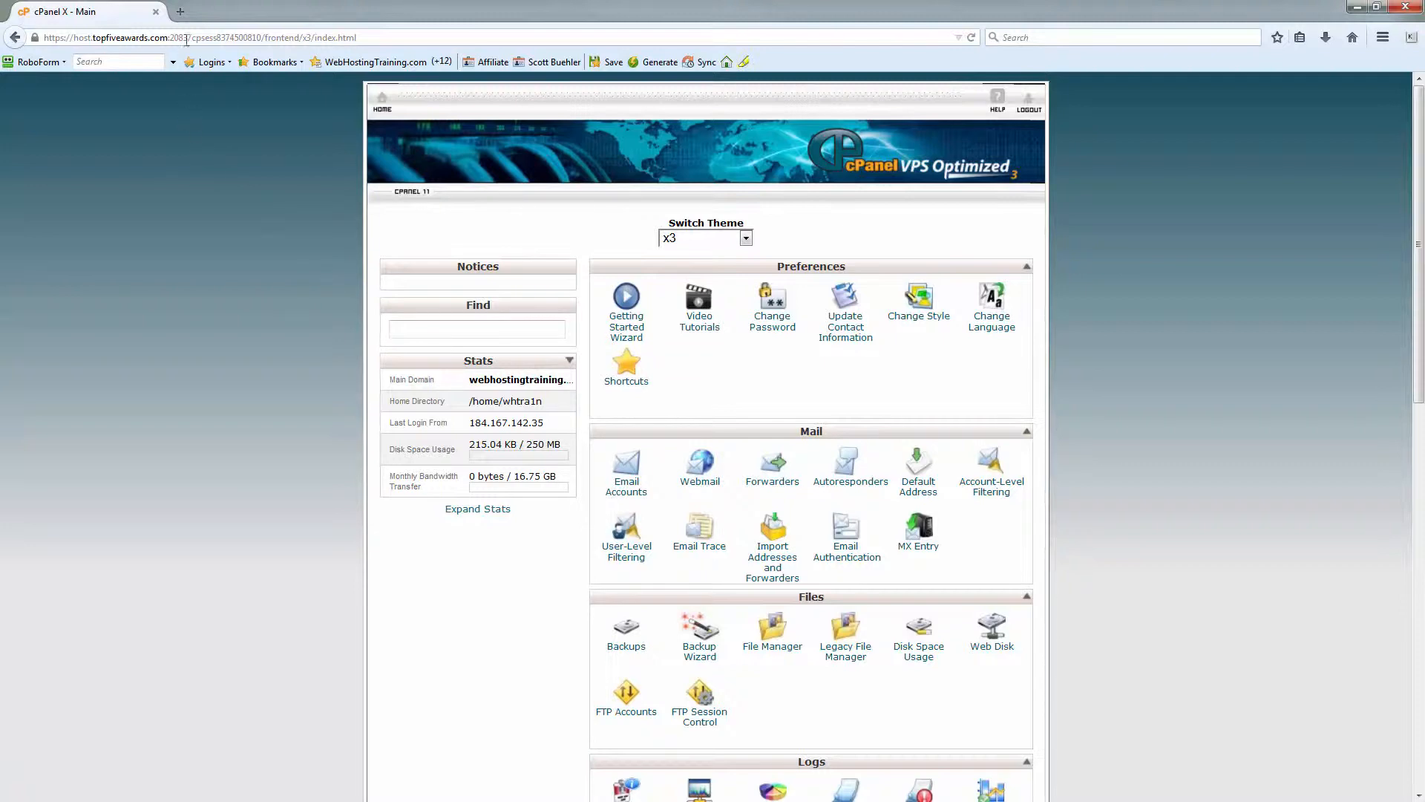
# Open wordpress.org in a new browser tab and go to its WordPress 4.1 download page.
pyautogui.click(180, 12)
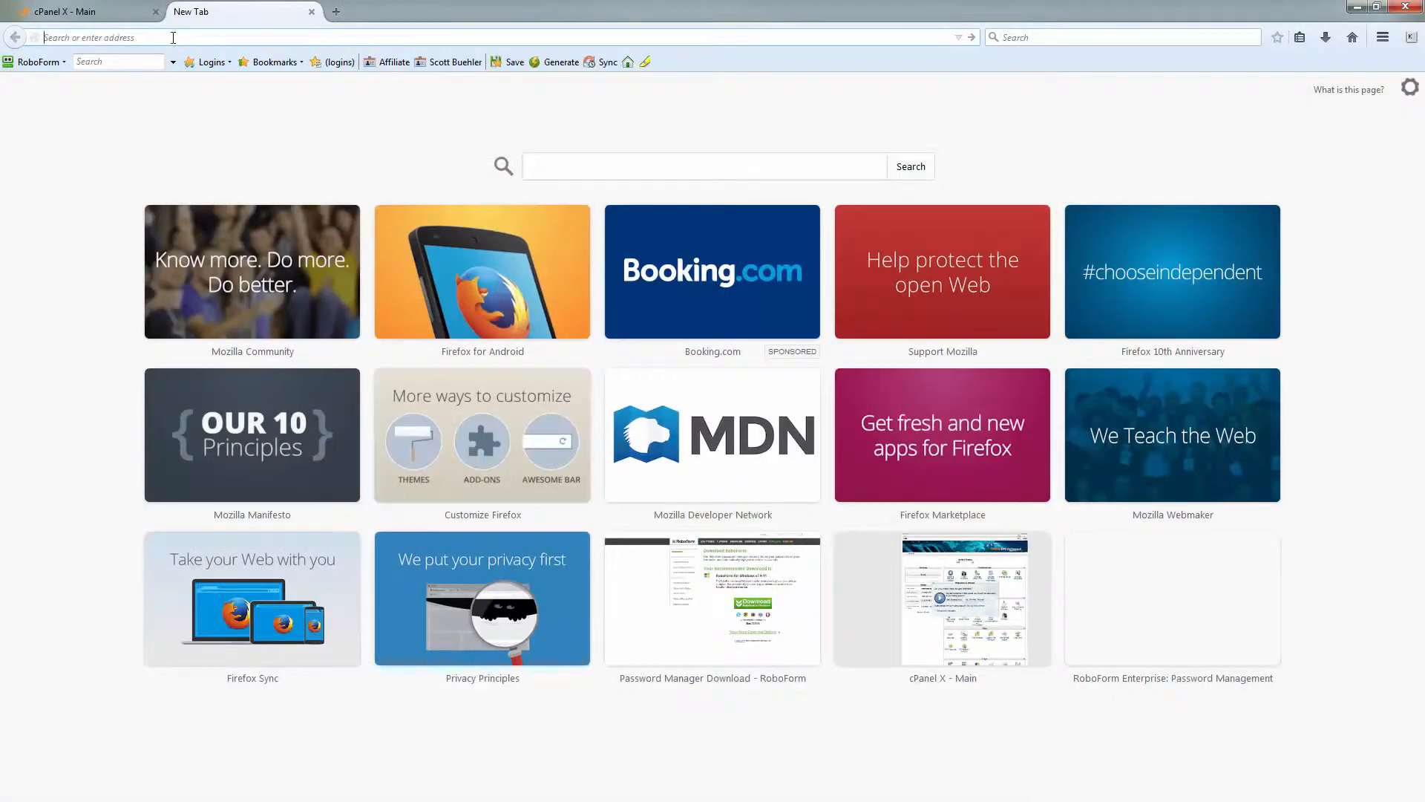
pyautogui.write('wordpress.org')
pyautogui.press('Return')
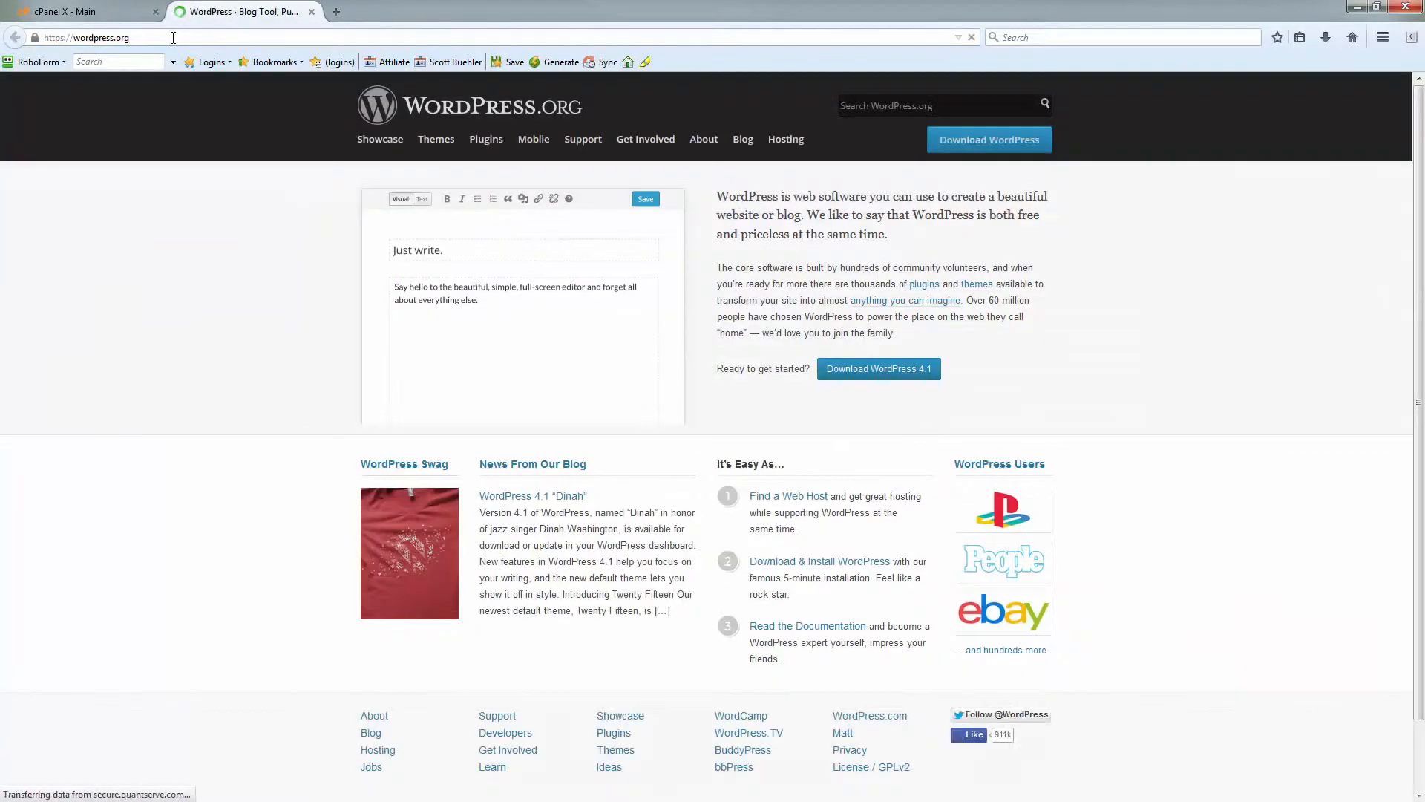
pyautogui.click(878, 376)
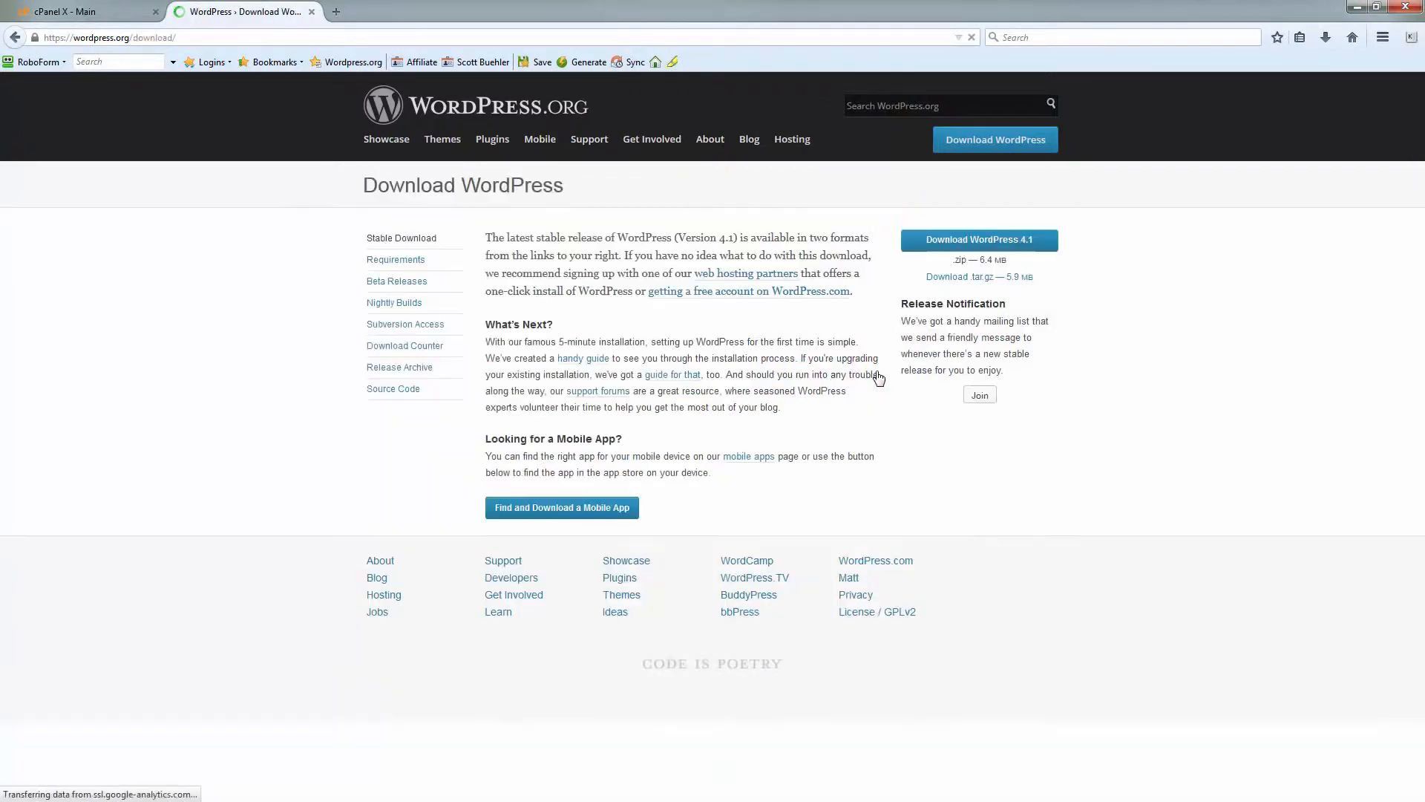
# Download the WordPress 4.1 zip archive and save it to the Desktop as wordpress-4.1.zip.
pyautogui.click(978, 240)
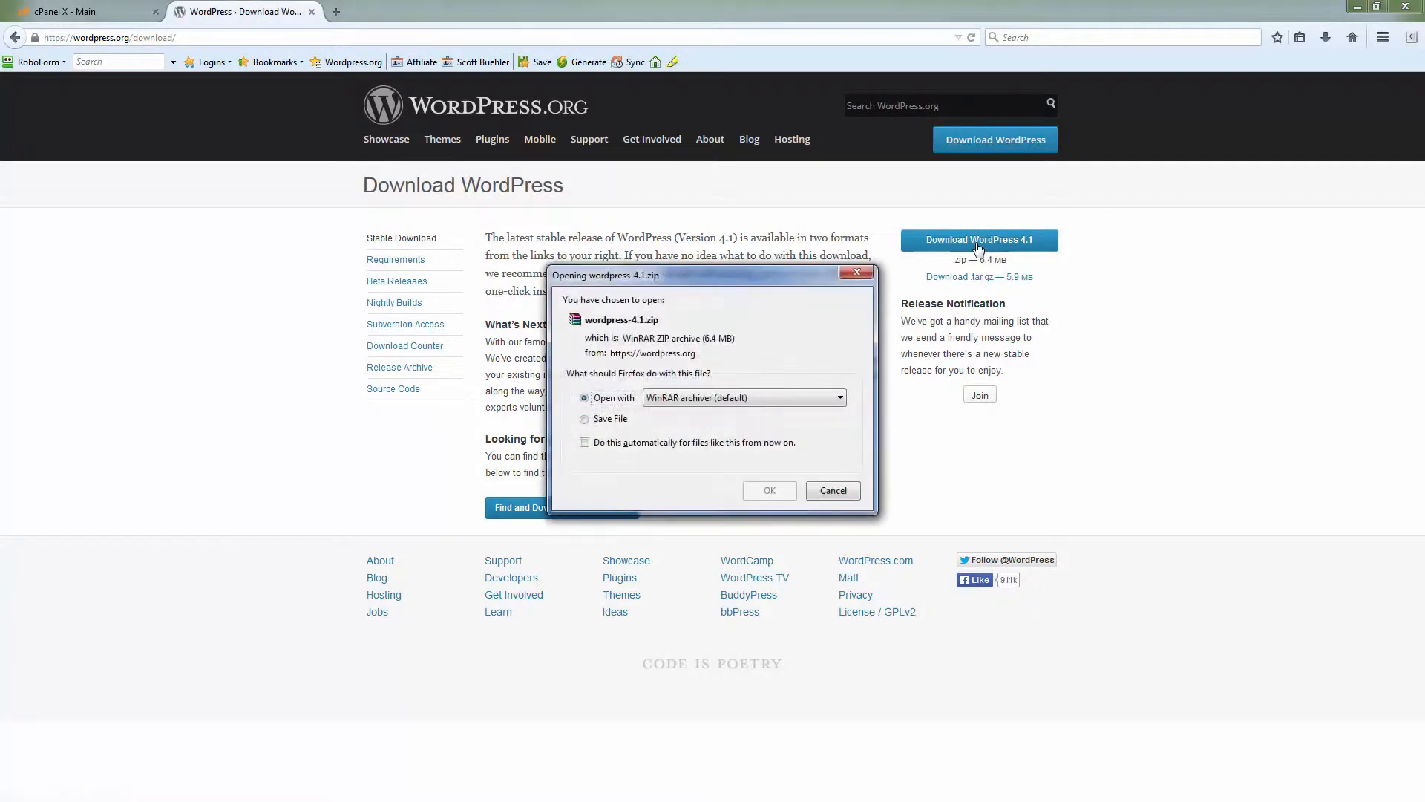
pyautogui.click(613, 419)
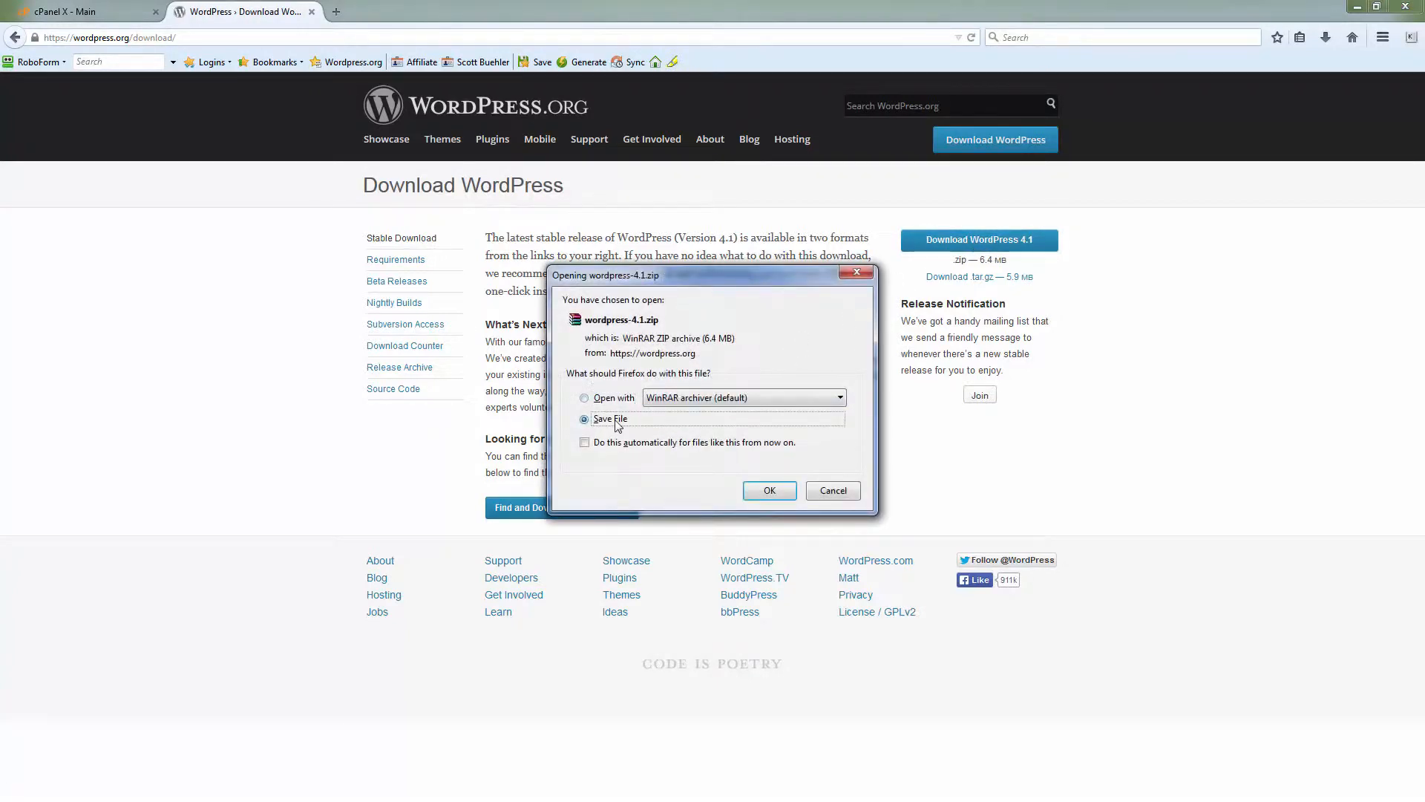
pyautogui.click(769, 491)
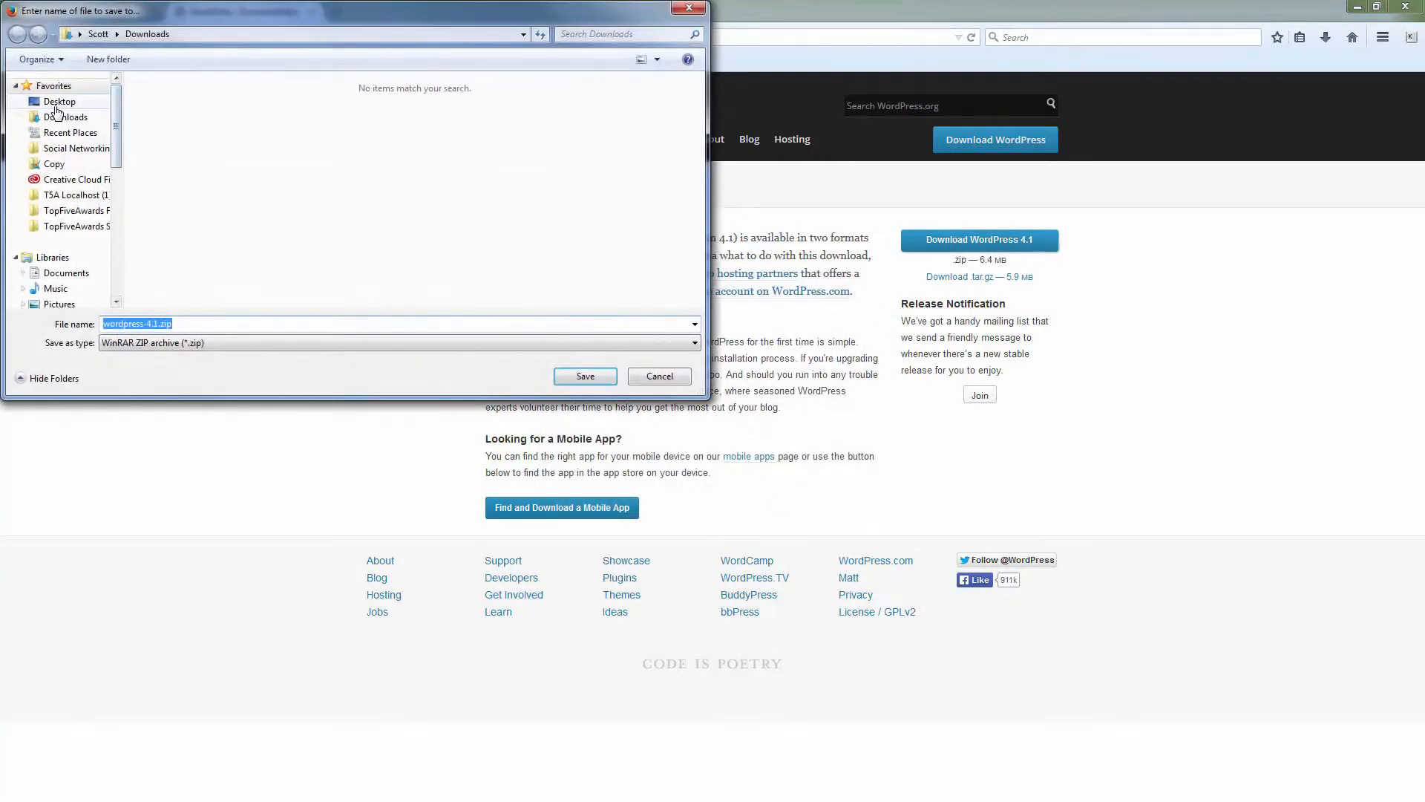
pyautogui.click(59, 104)
pyautogui.click(591, 376)
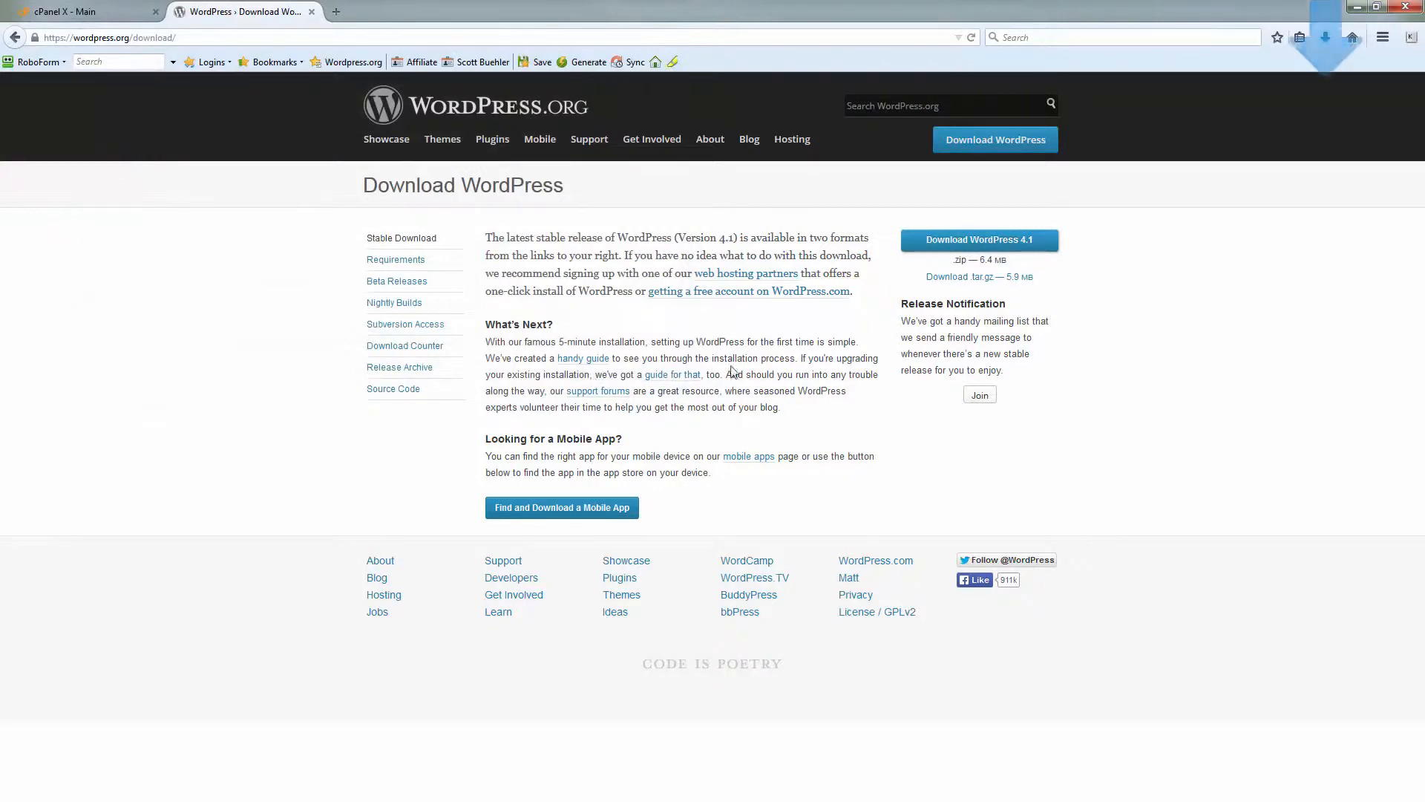
# Switch to the desktop and extract wordpress-4.1.zip into its own Desktop\wordpress-4.1\ folder.
pyautogui.click(1357, 9)
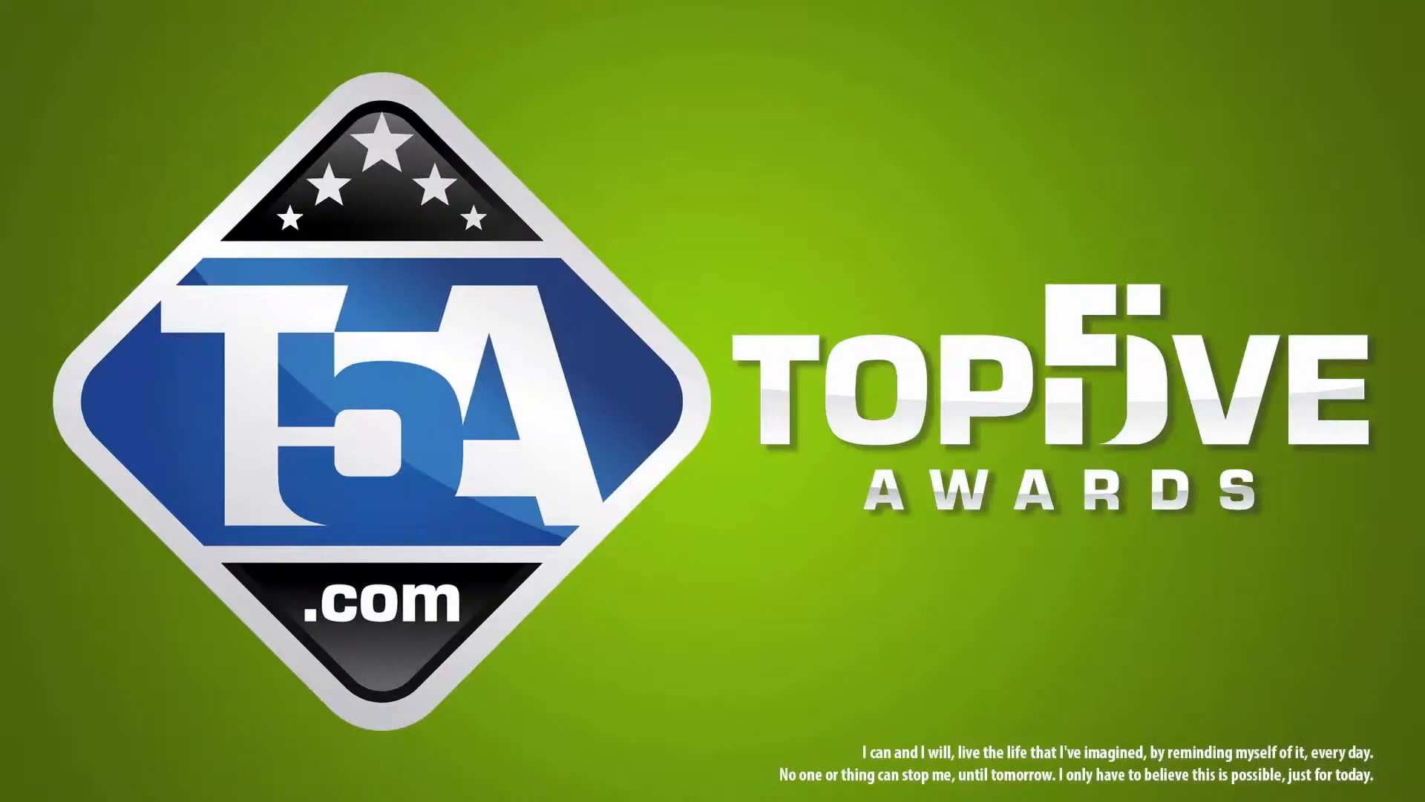
pyautogui.moveTo(1320, 185); pyautogui.dragTo(1365, 55)
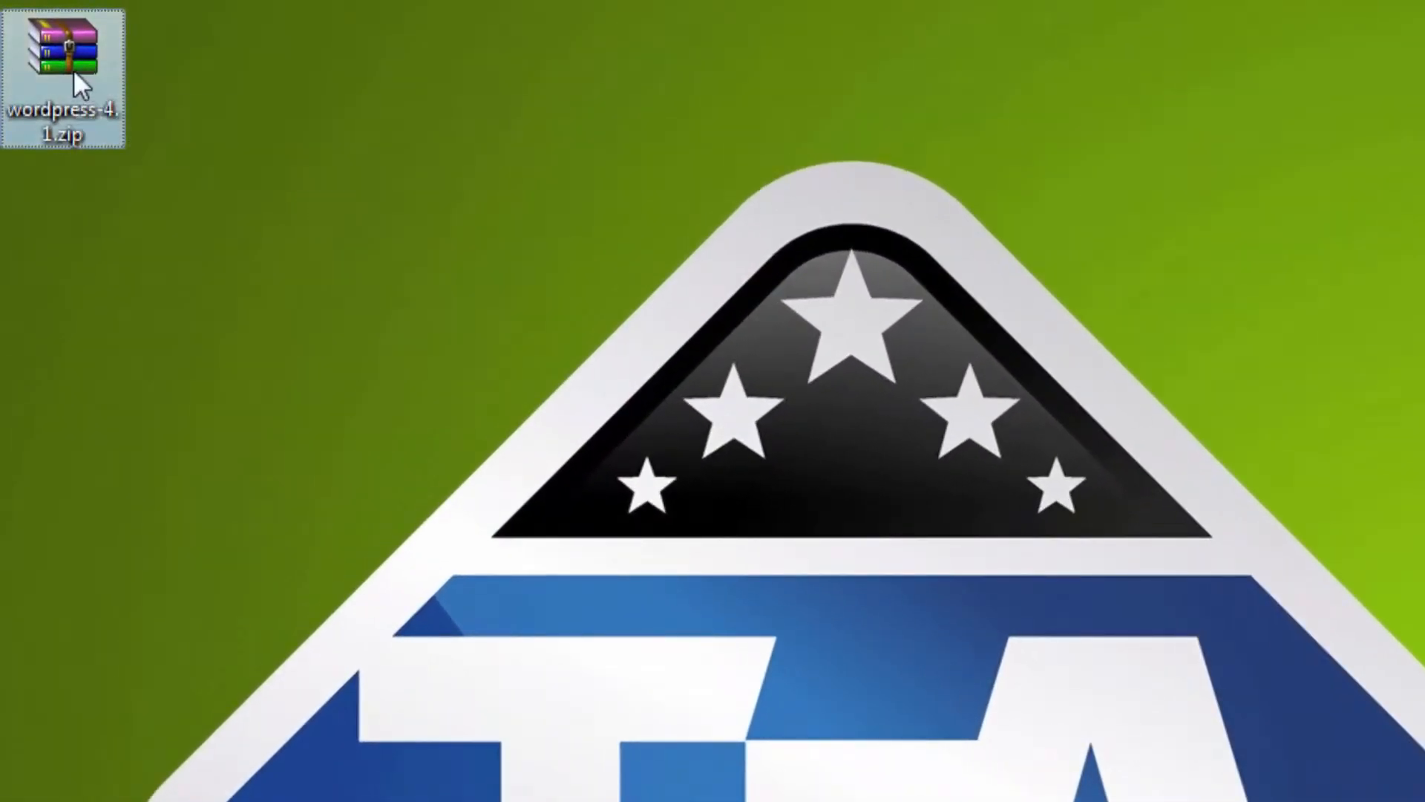
pyautogui.moveTo(65, 60); pyautogui.dragTo(84, 235)
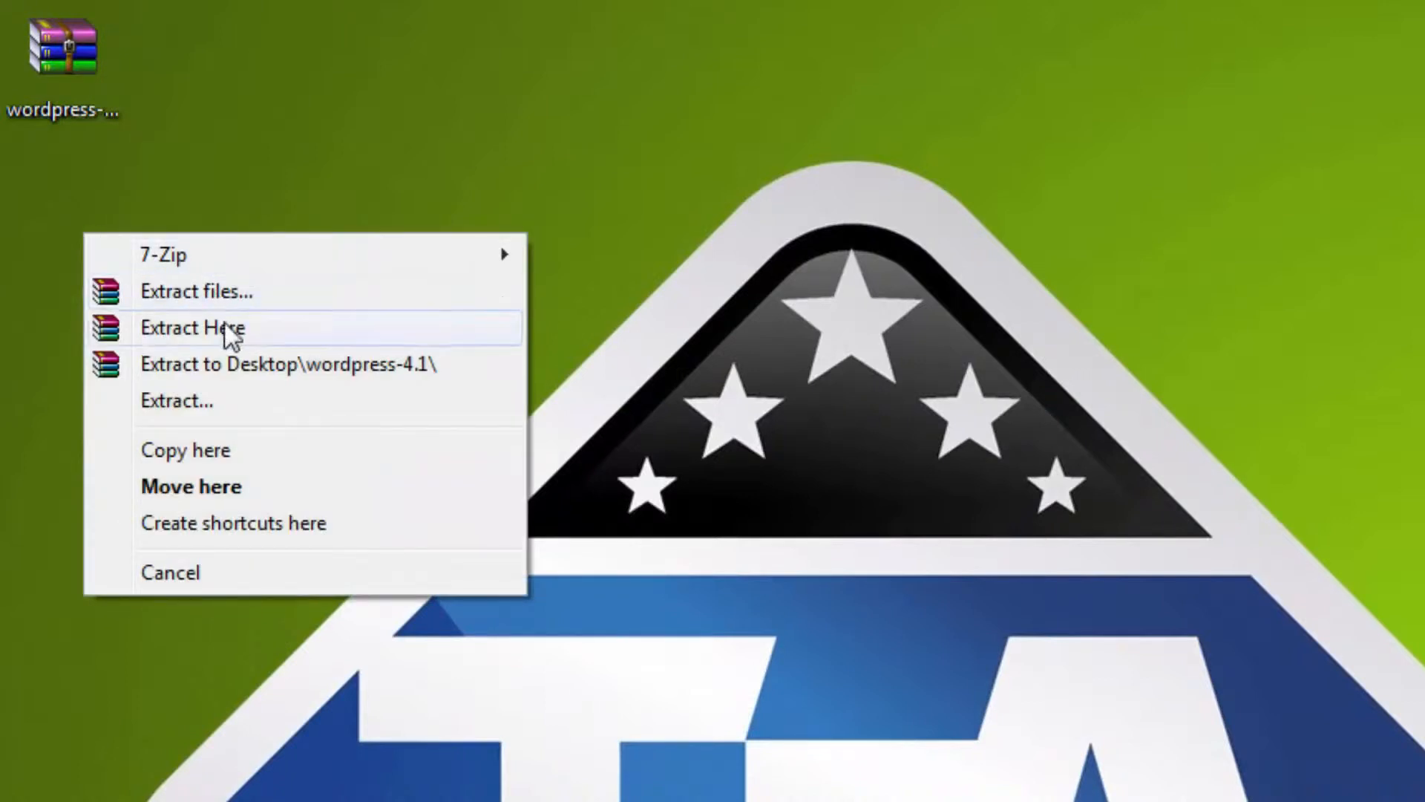
pyautogui.click(226, 364)
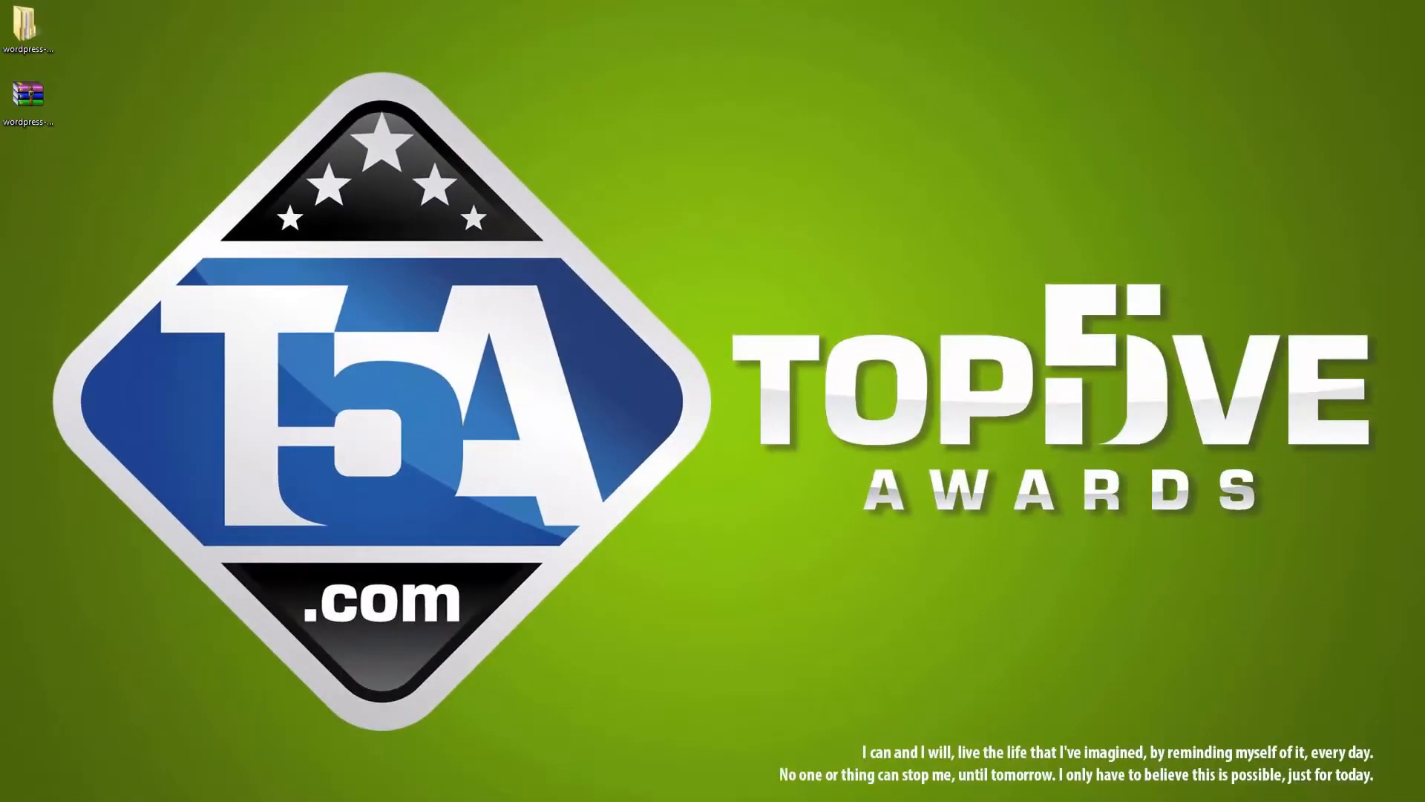
# Inside the extracted wordpress folder, rename wp-config-sample.php as wp-config.php.
pyautogui.moveTo(1424, 182); pyautogui.dragTo(1155, 25)
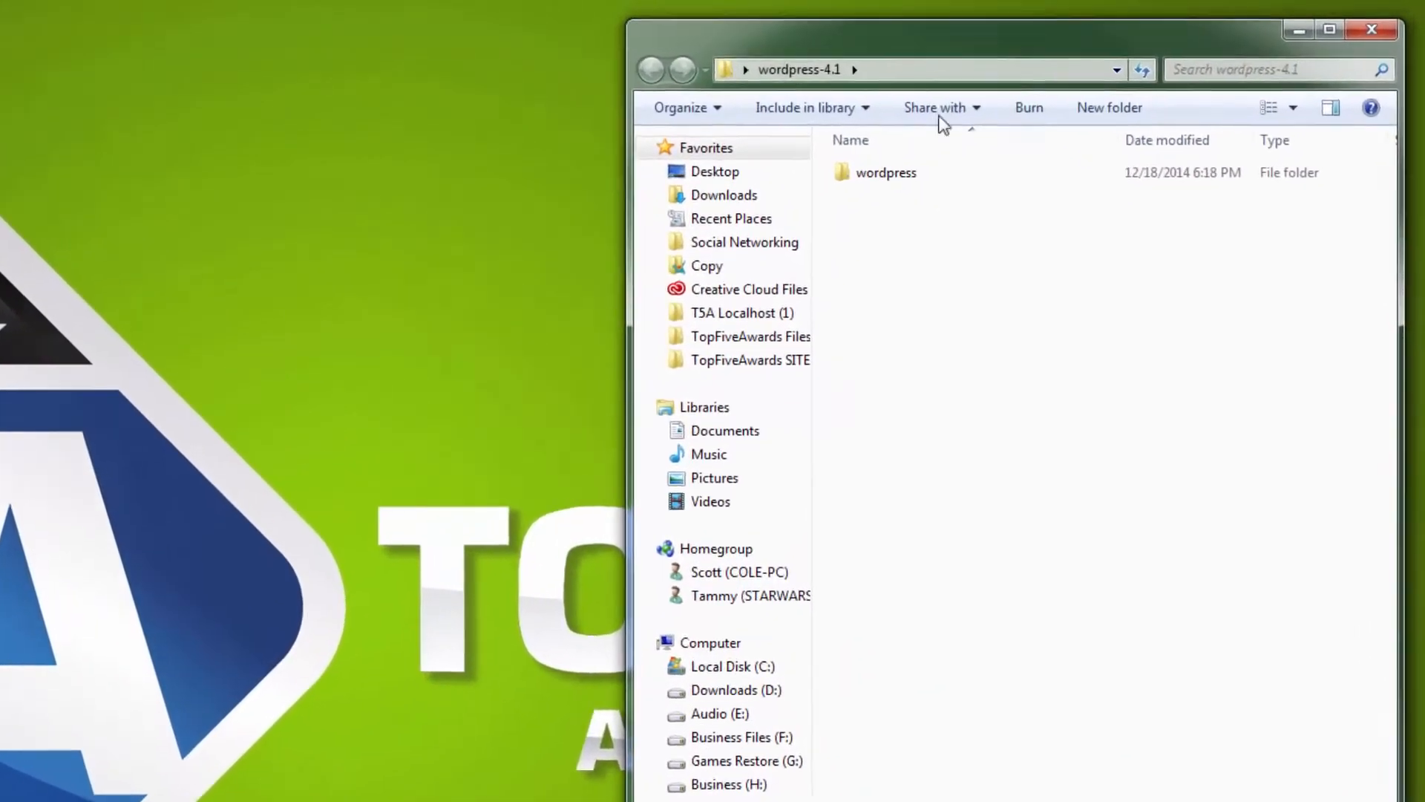
pyautogui.doubleClick(887, 172)
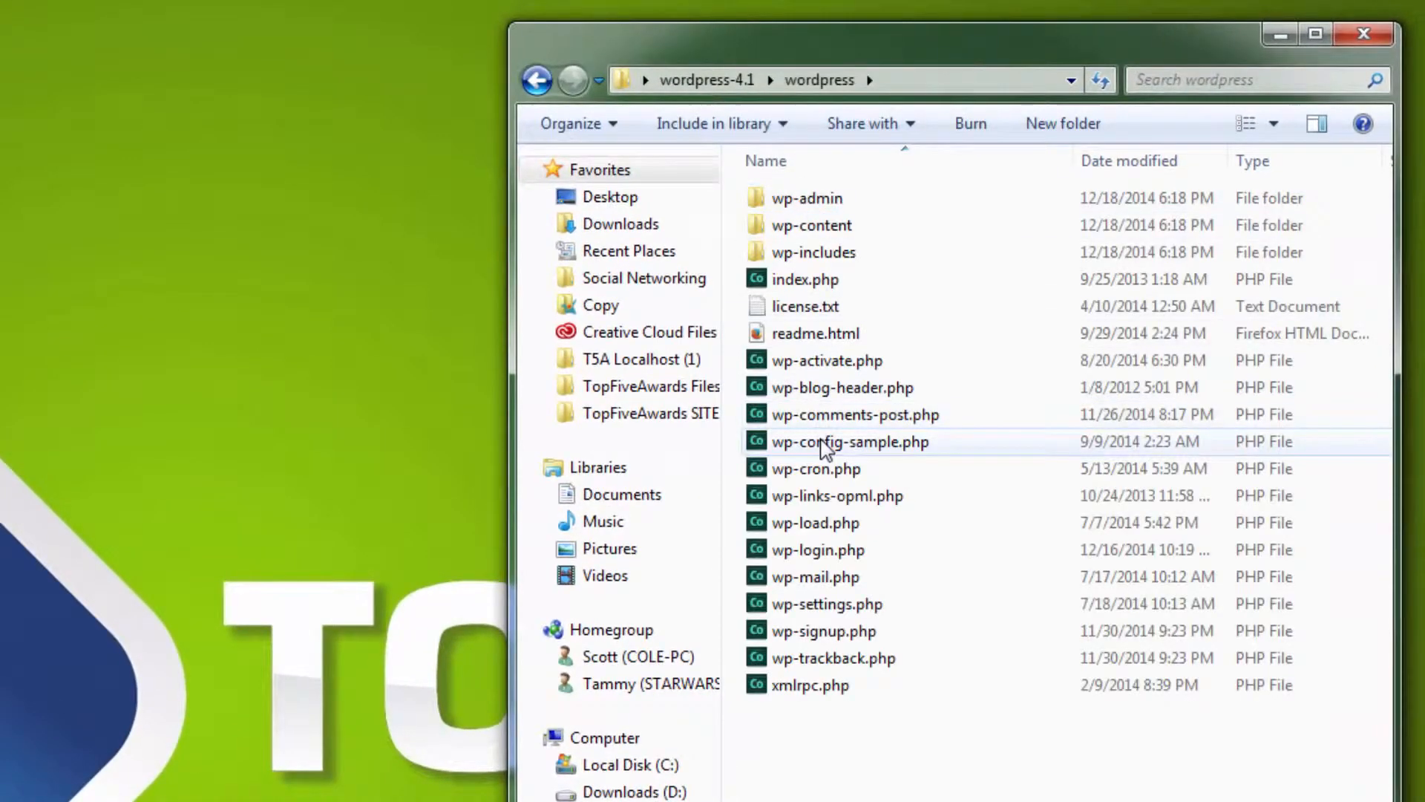
pyautogui.click(824, 442)
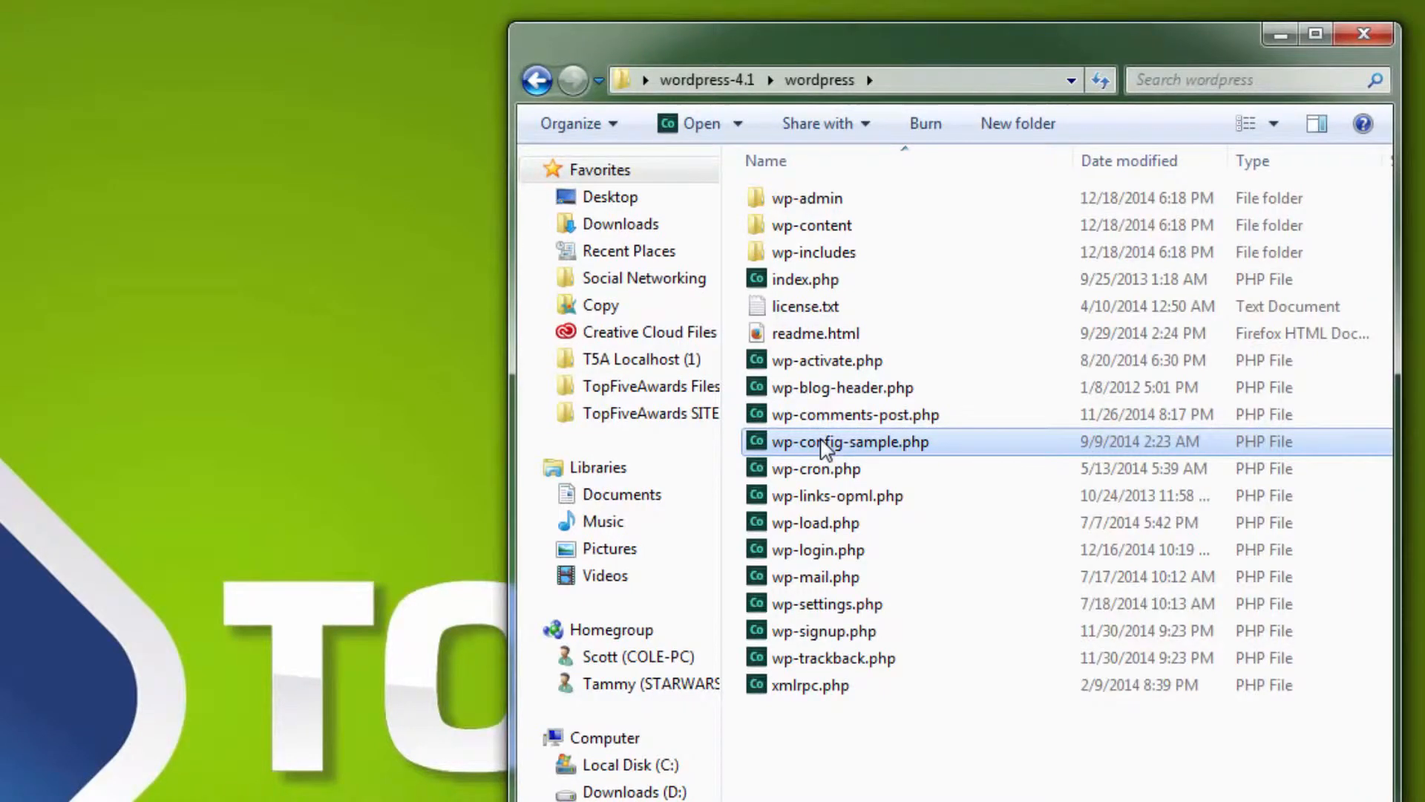
pyautogui.click(824, 446)
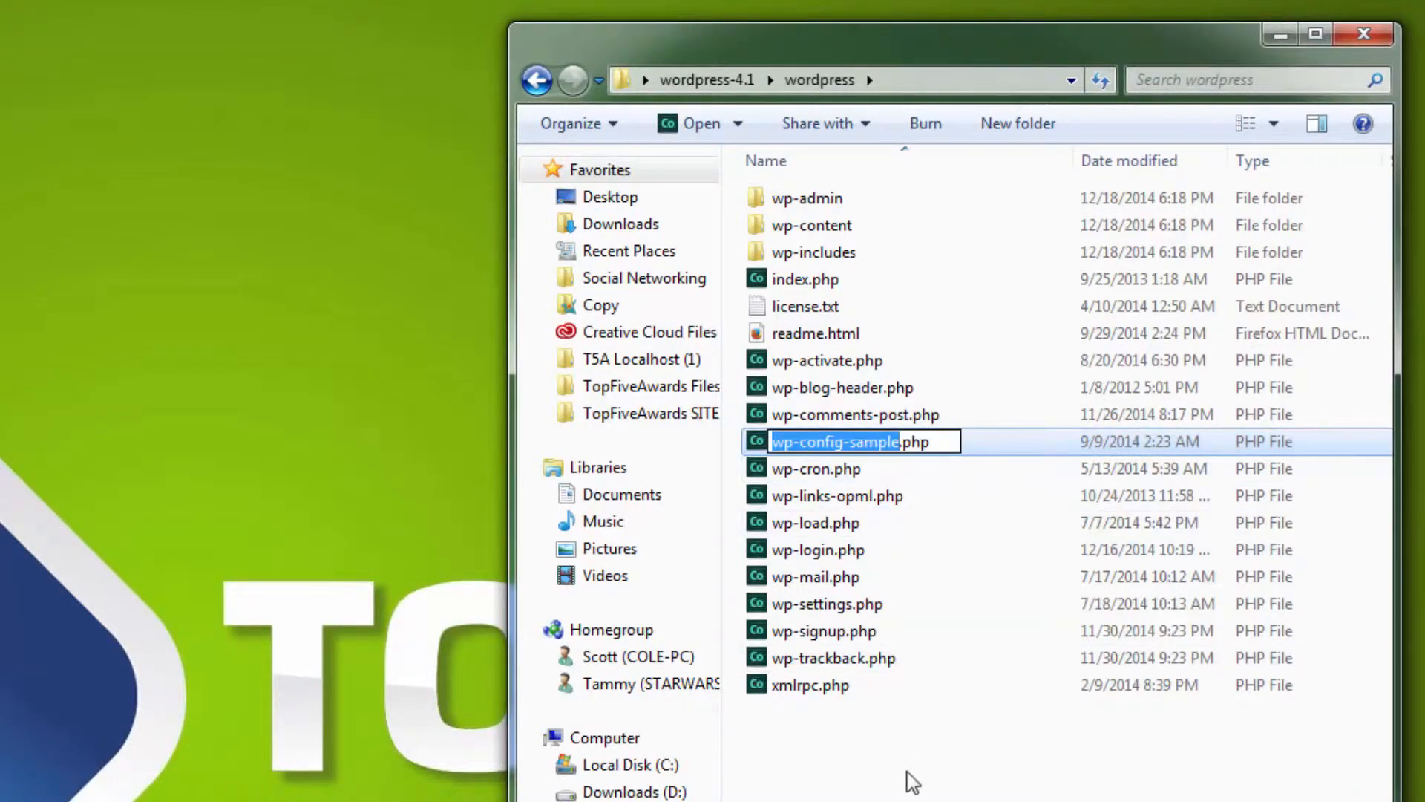
pyautogui.press('Right')
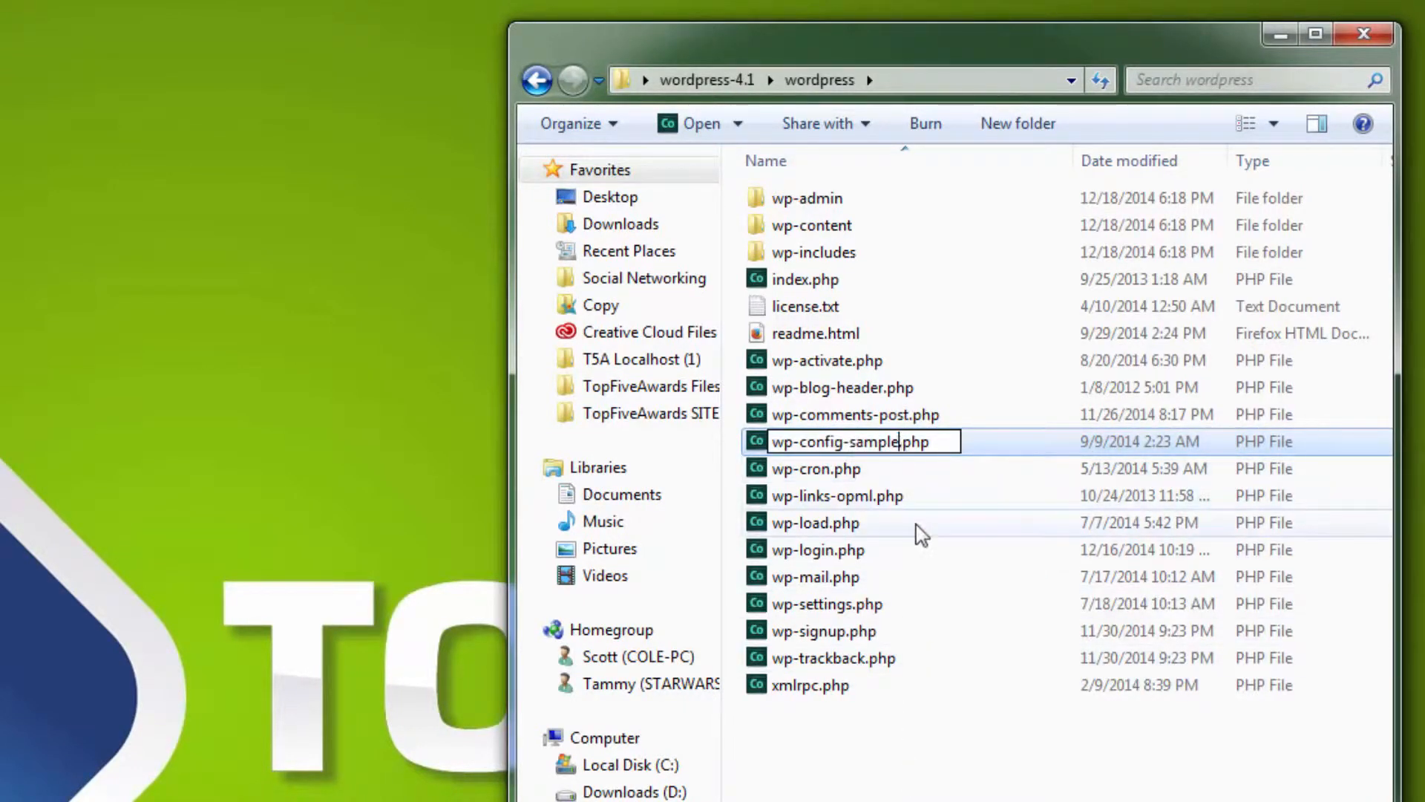
pyautogui.press('BackSpace')
pyautogui.press('BackSpace')
pyautogui.press('BackSpace')
pyautogui.press('BackSpace')
pyautogui.press('BackSpace')
pyautogui.press('BackSpace')
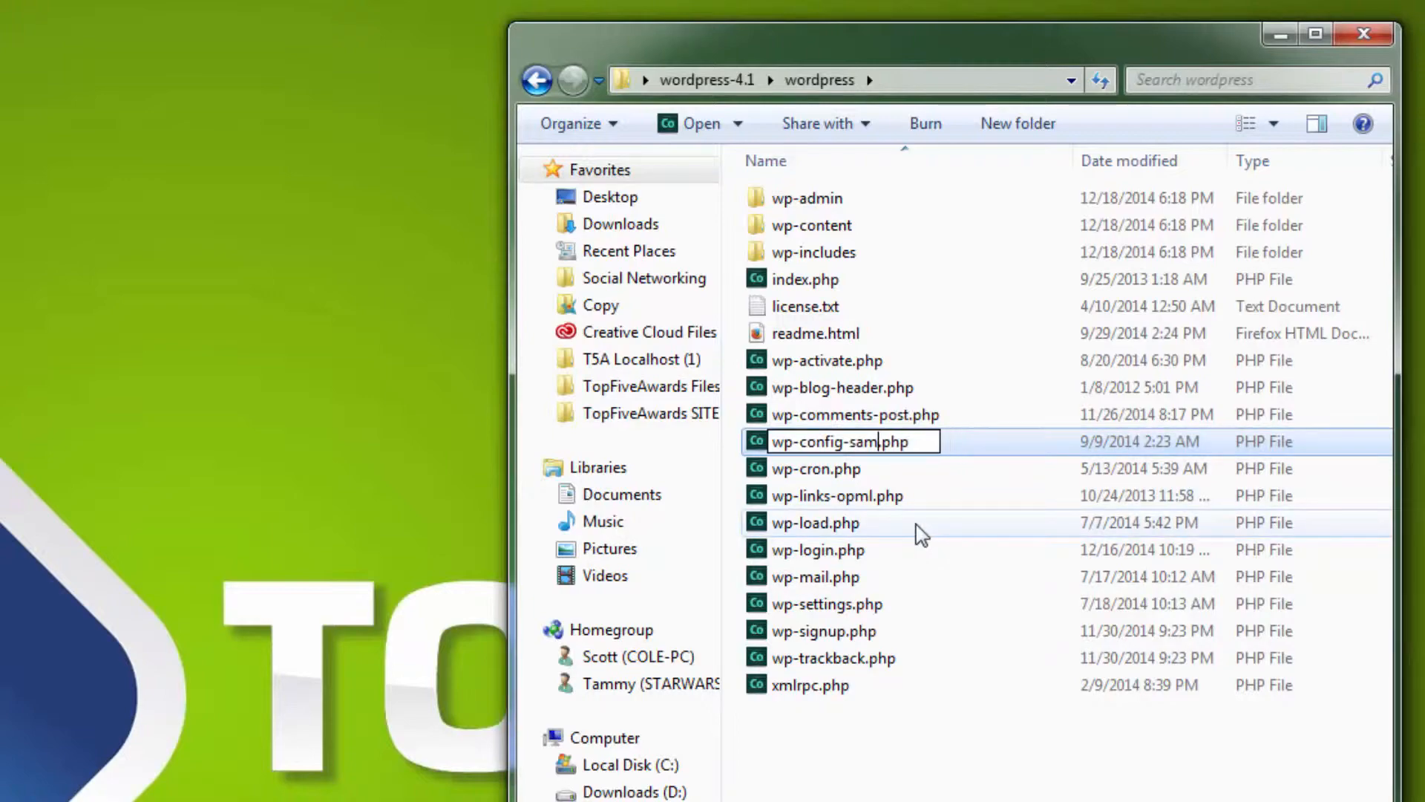
pyautogui.press('BackSpace')
pyautogui.press('Return')
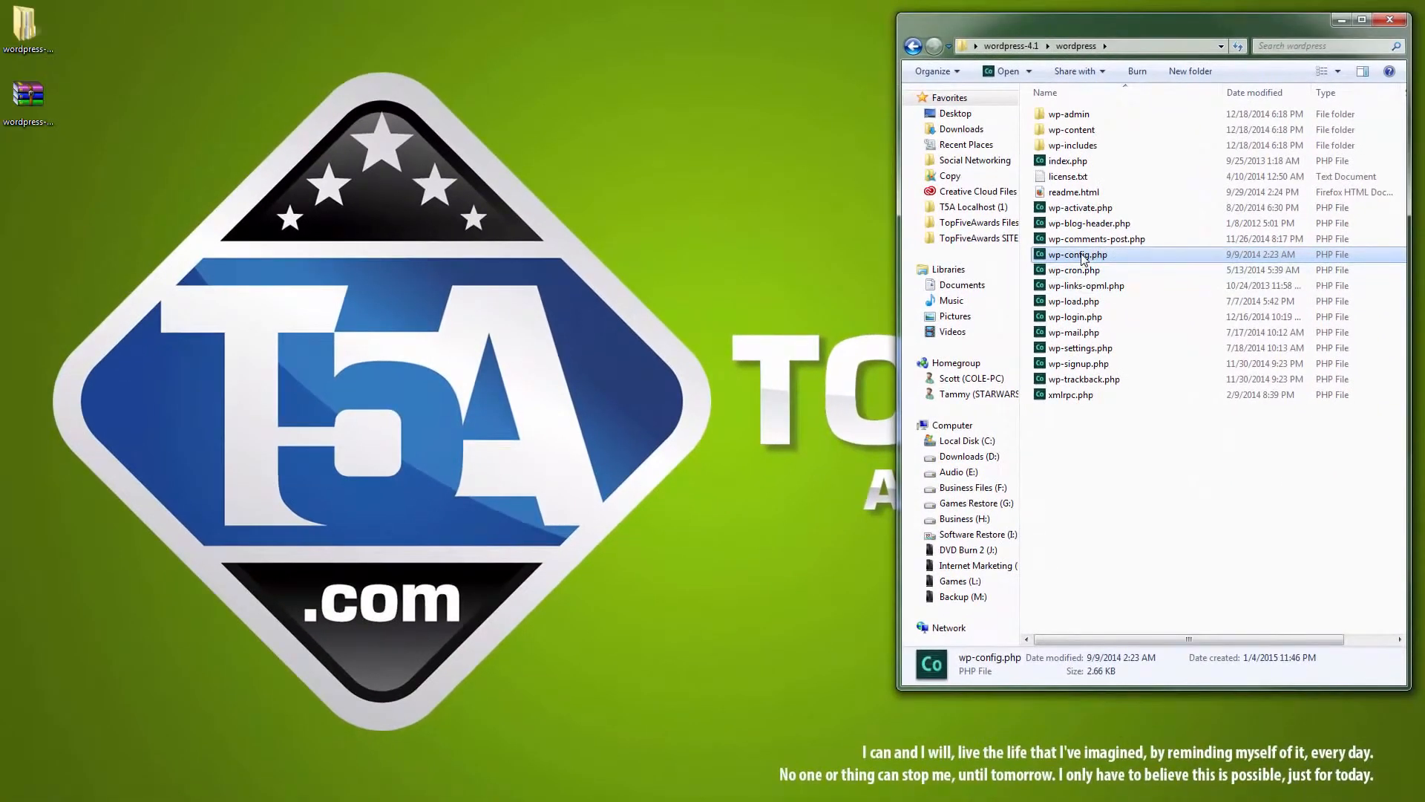
# Copy wp-config.php from the wordpress folder to the desktop and close the folder window.
pyautogui.moveTo(1082, 257); pyautogui.dragTo(123, 185)
pyautogui.click(159, 210)
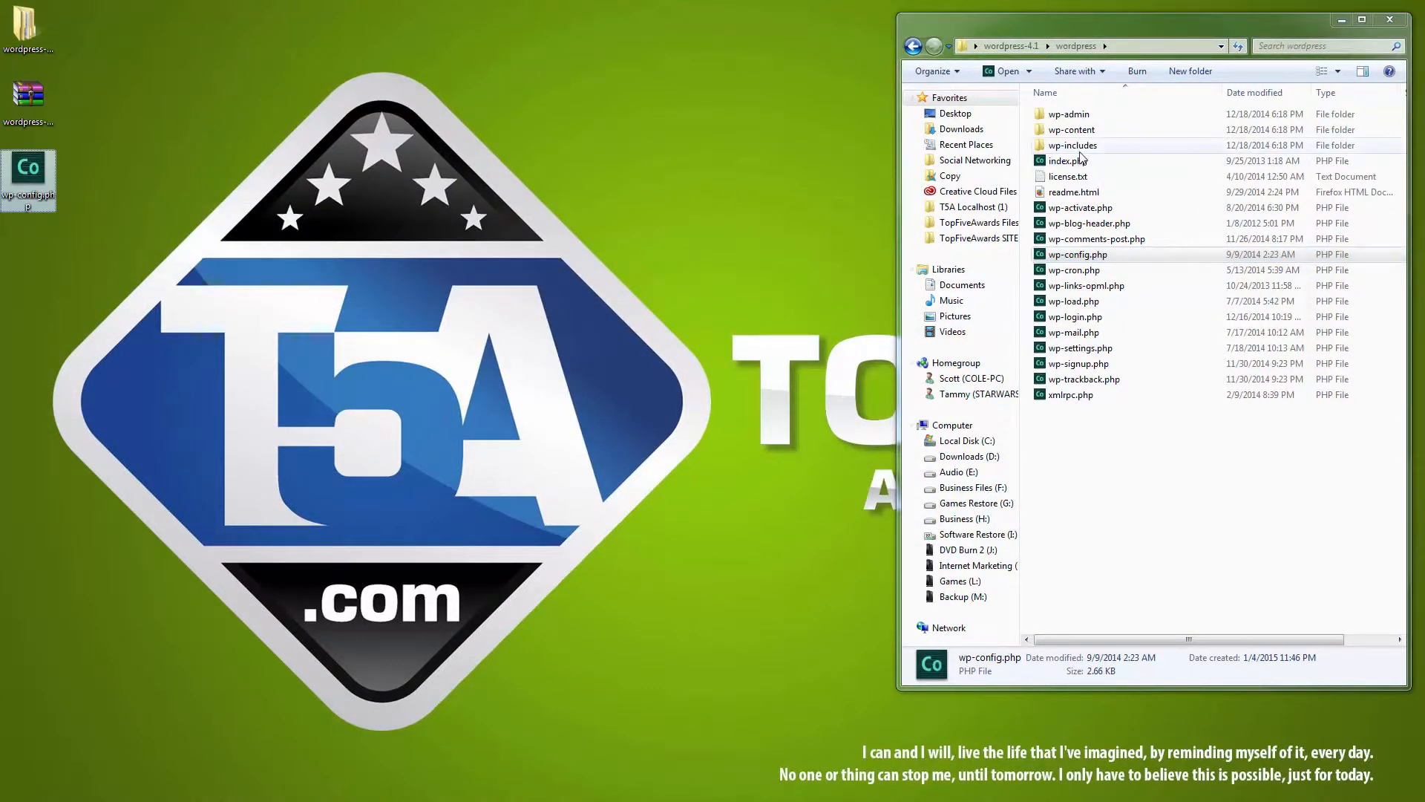
pyautogui.click(1391, 22)
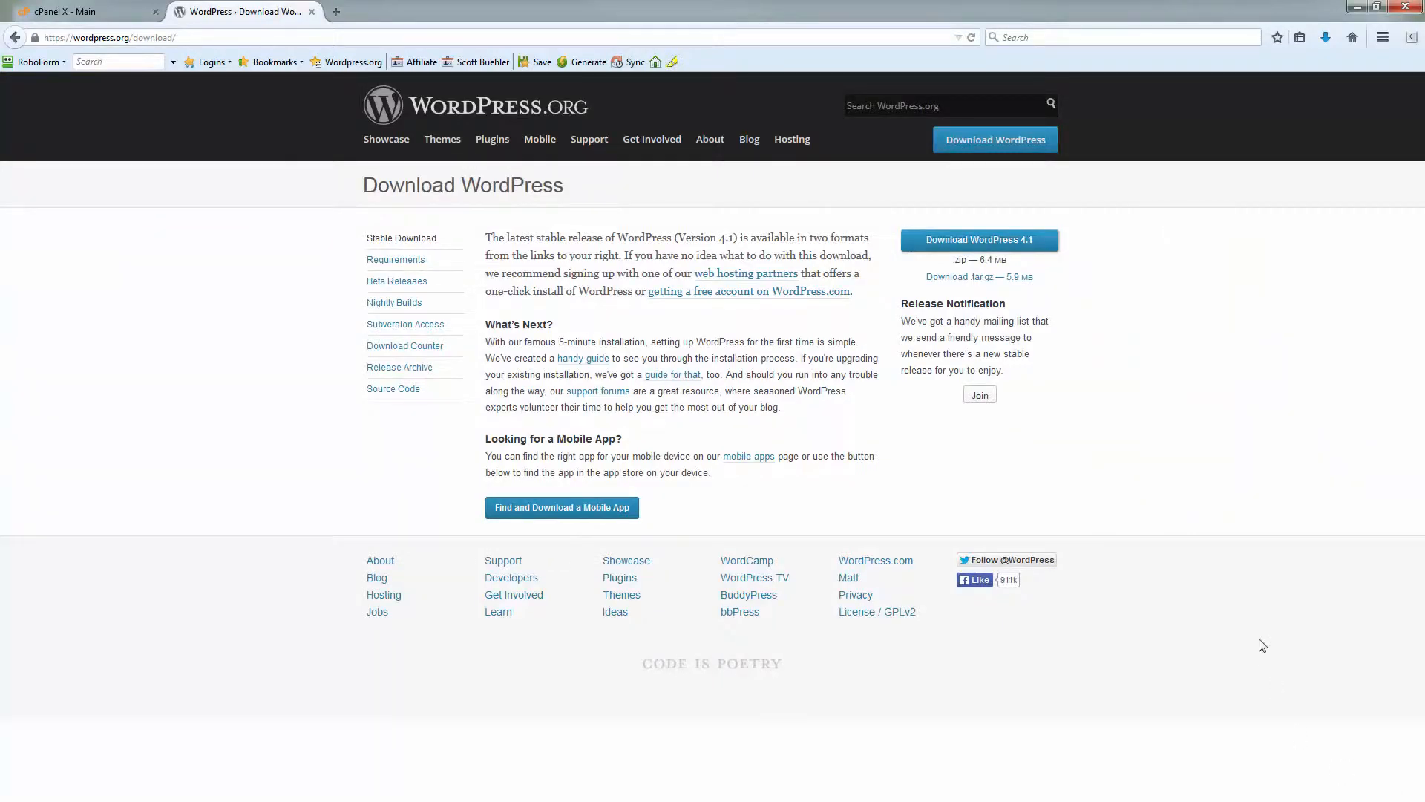
# Return to cPanel in Firefox, closing the WordPress download page, and open File Manager at the Web Root (public_html/www).
pyautogui.click(312, 12)
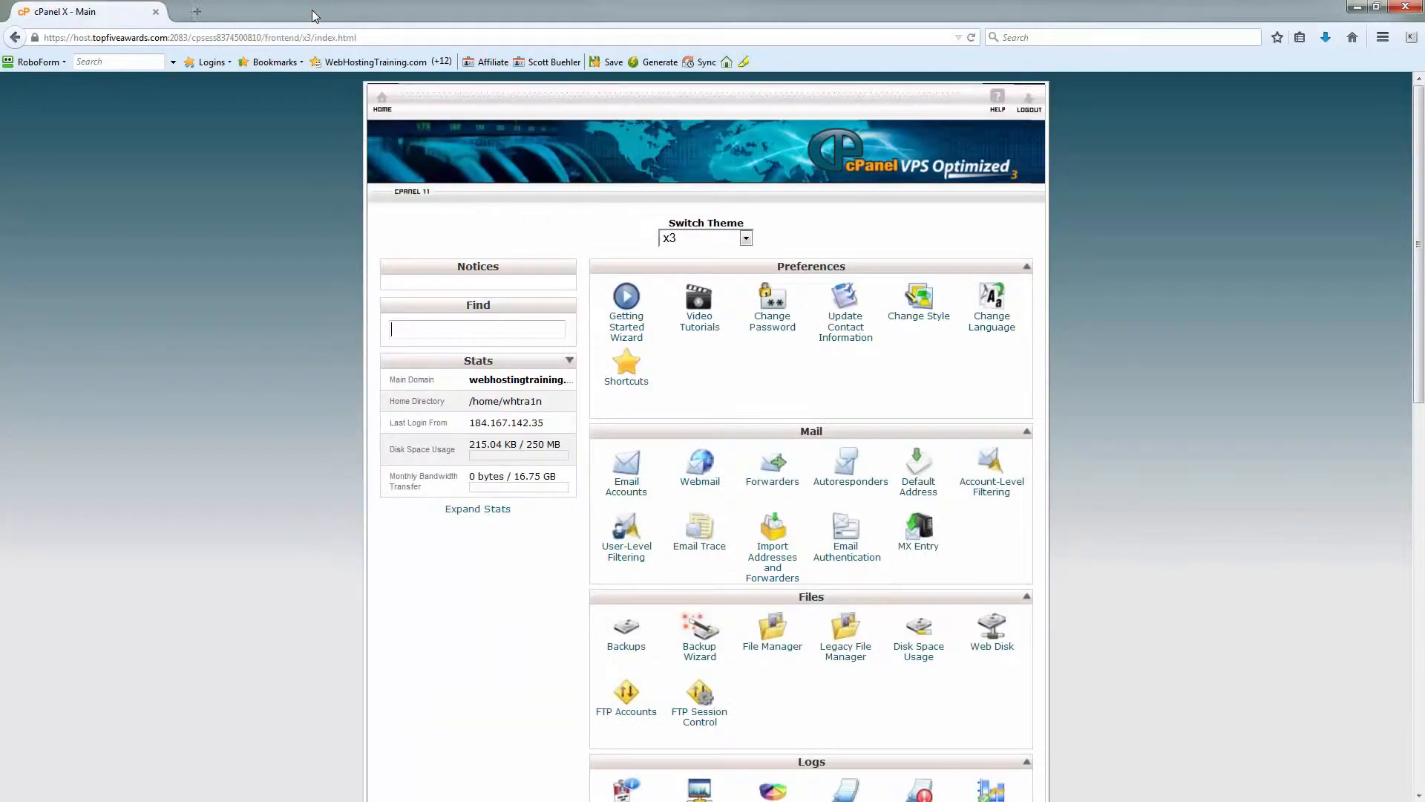
pyautogui.click(758, 546)
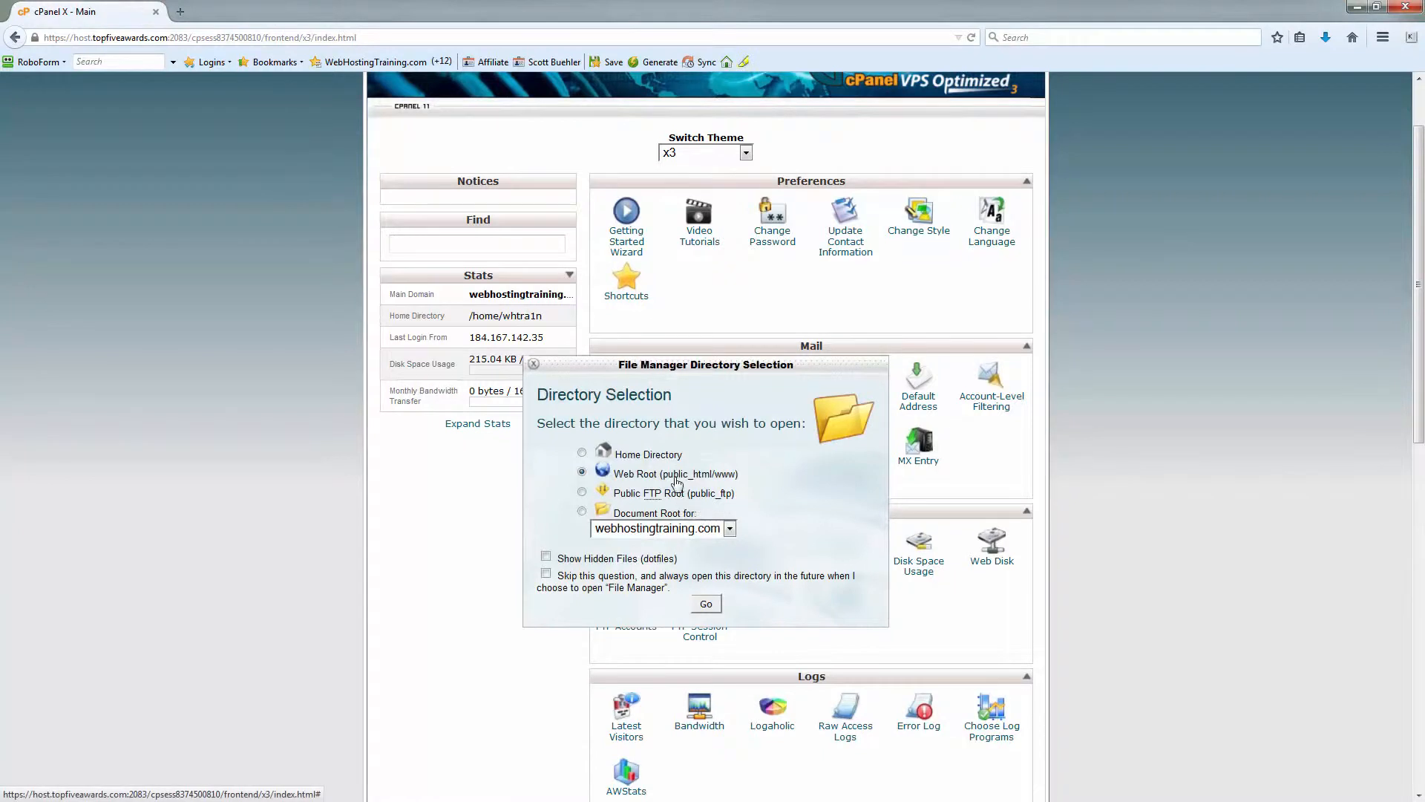
pyautogui.click(706, 603)
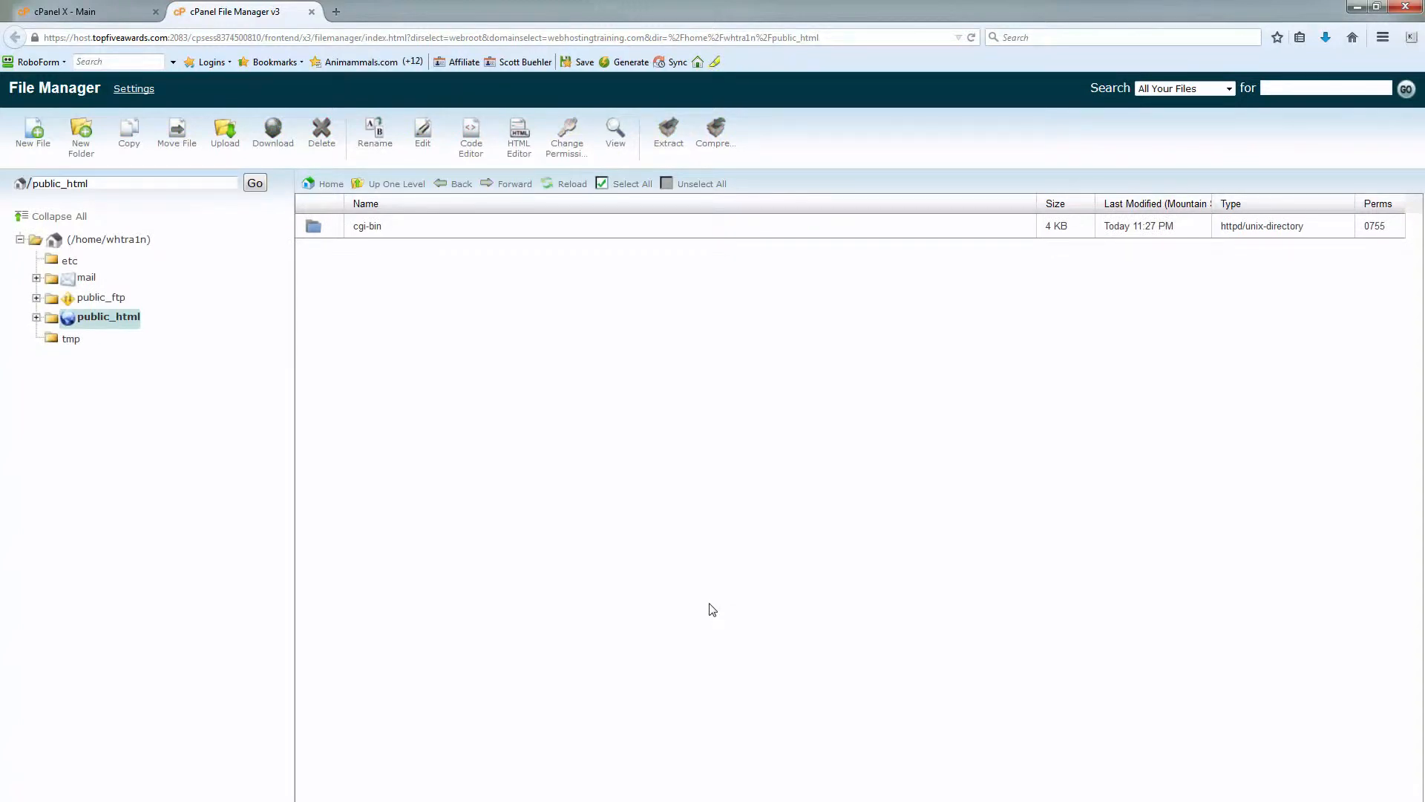
# Upload wordpress-4.1.zip from the Desktop to public_html and reload the file listing.
pyautogui.click(1381, 9)
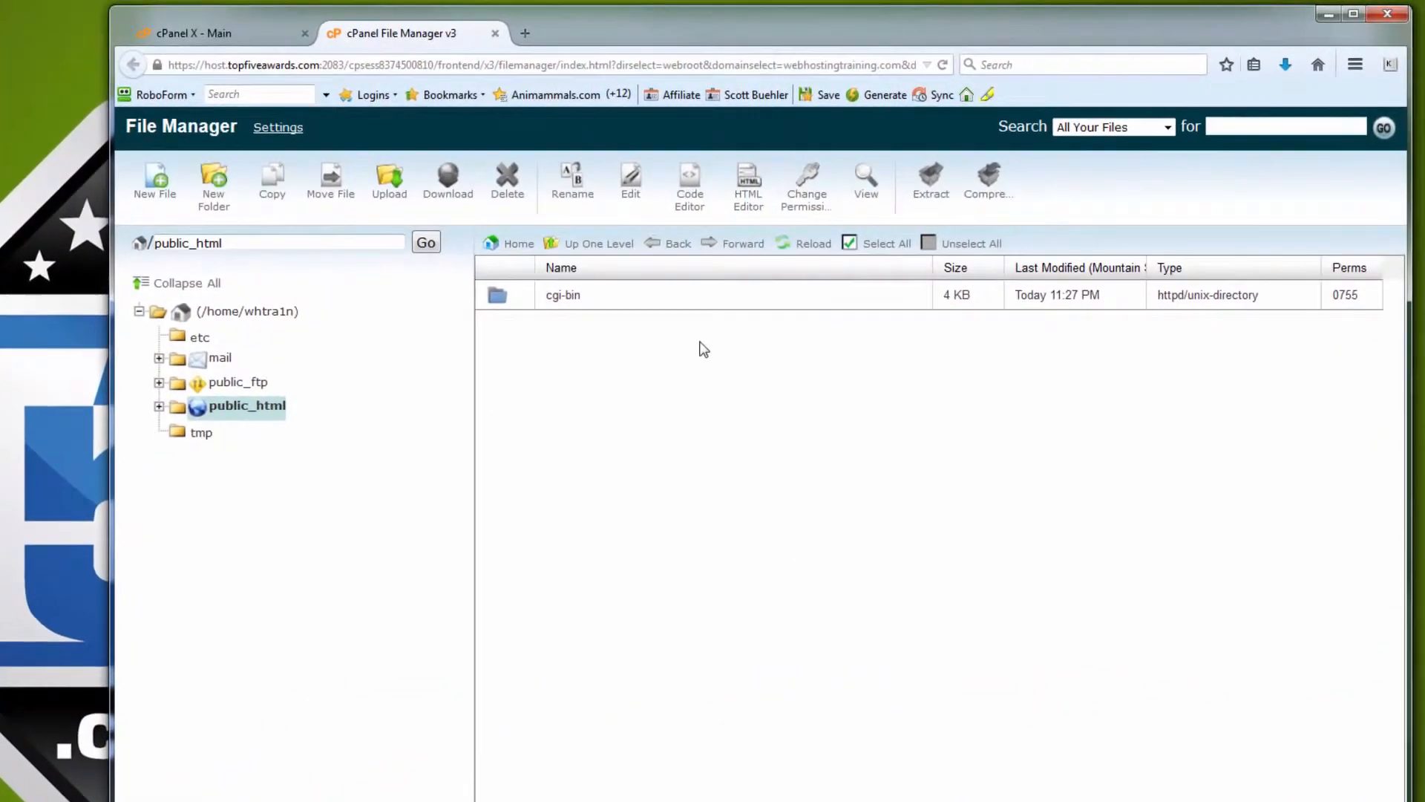
pyautogui.click(388, 180)
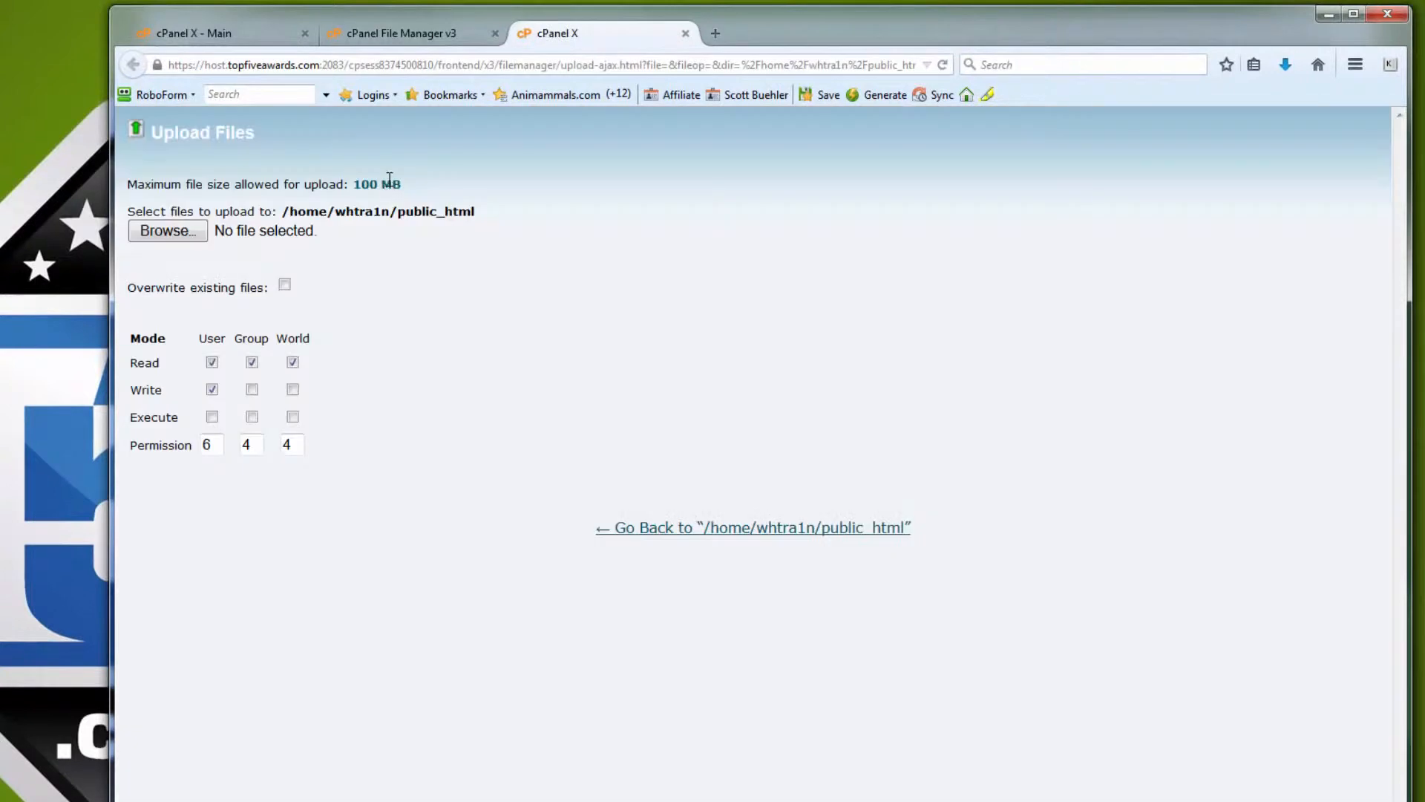
pyautogui.click(199, 236)
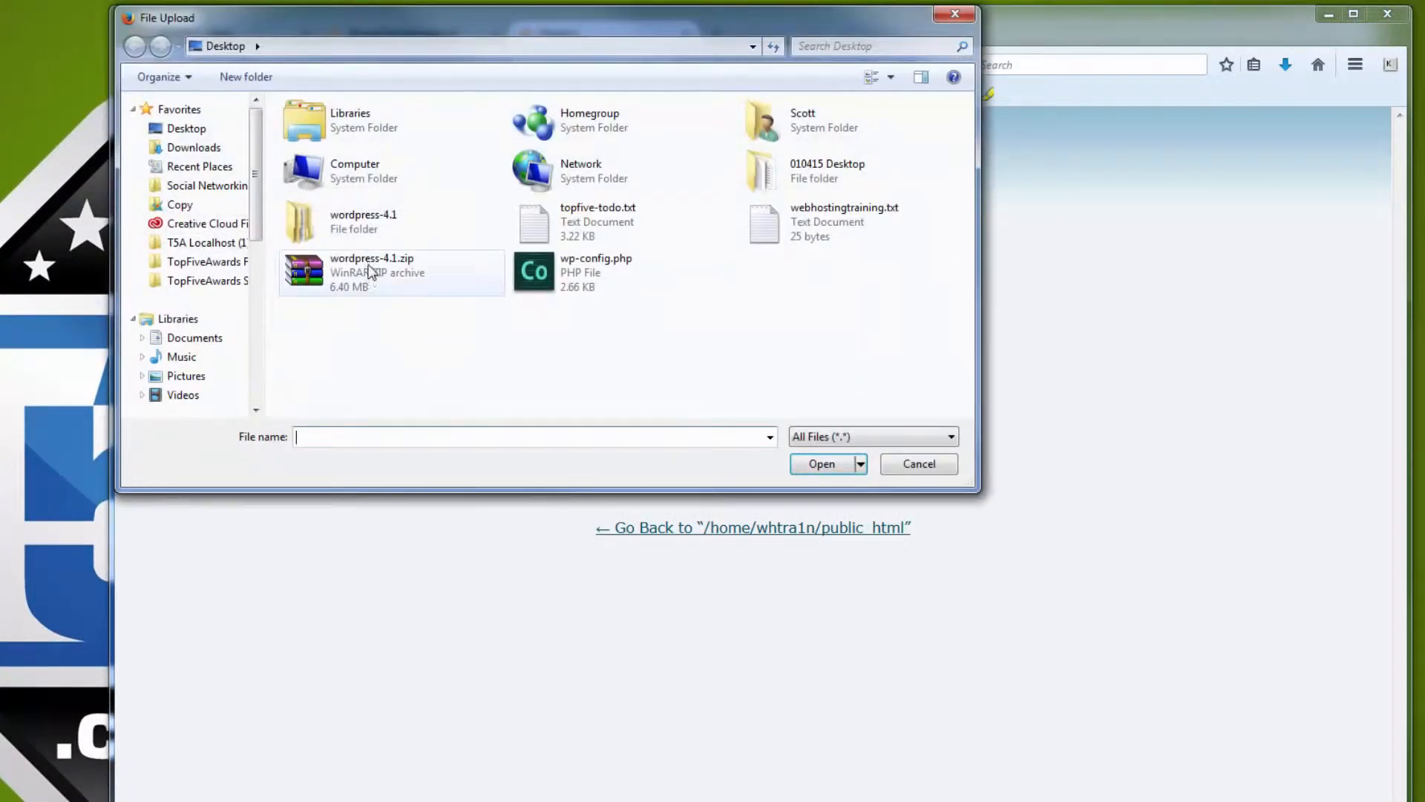
pyautogui.click(370, 276)
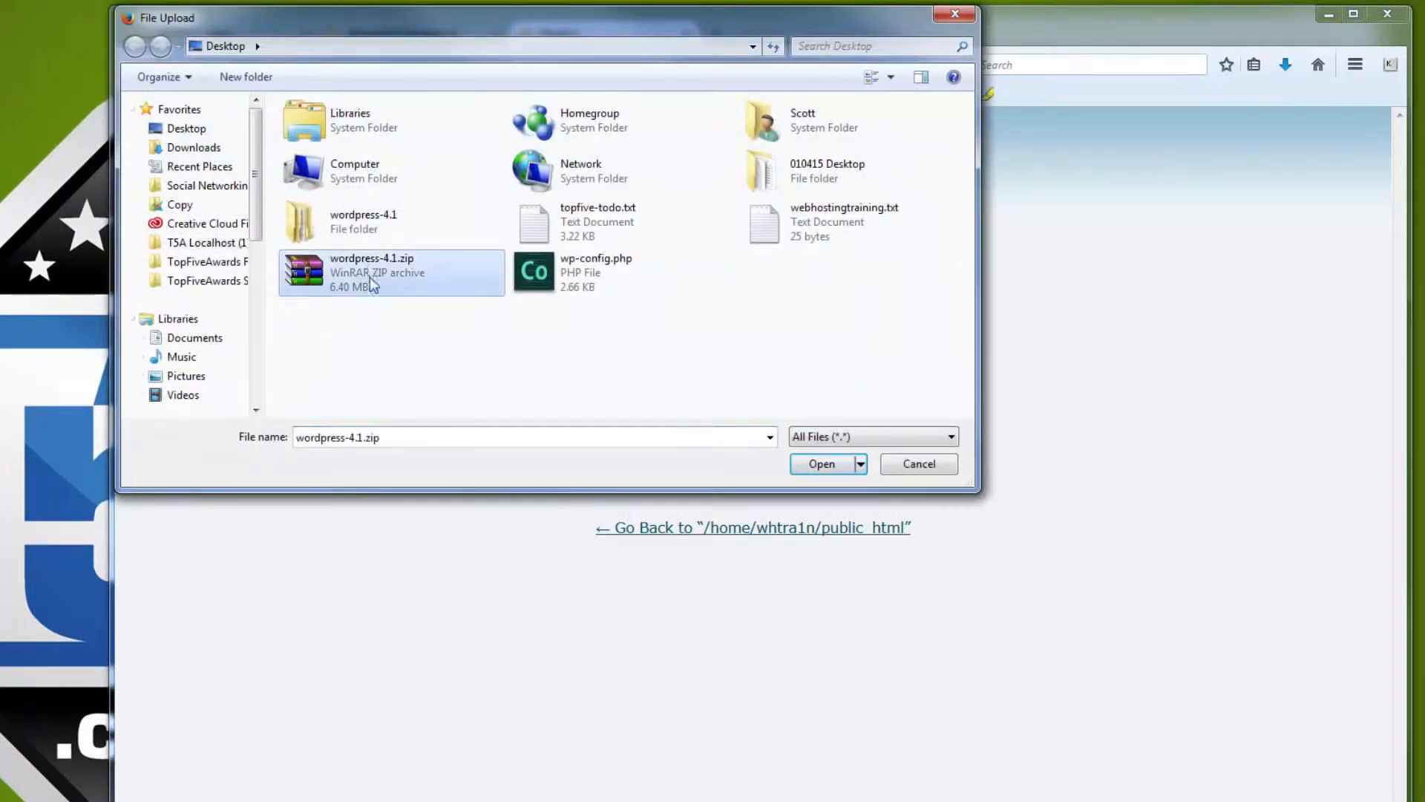
pyautogui.click(810, 464)
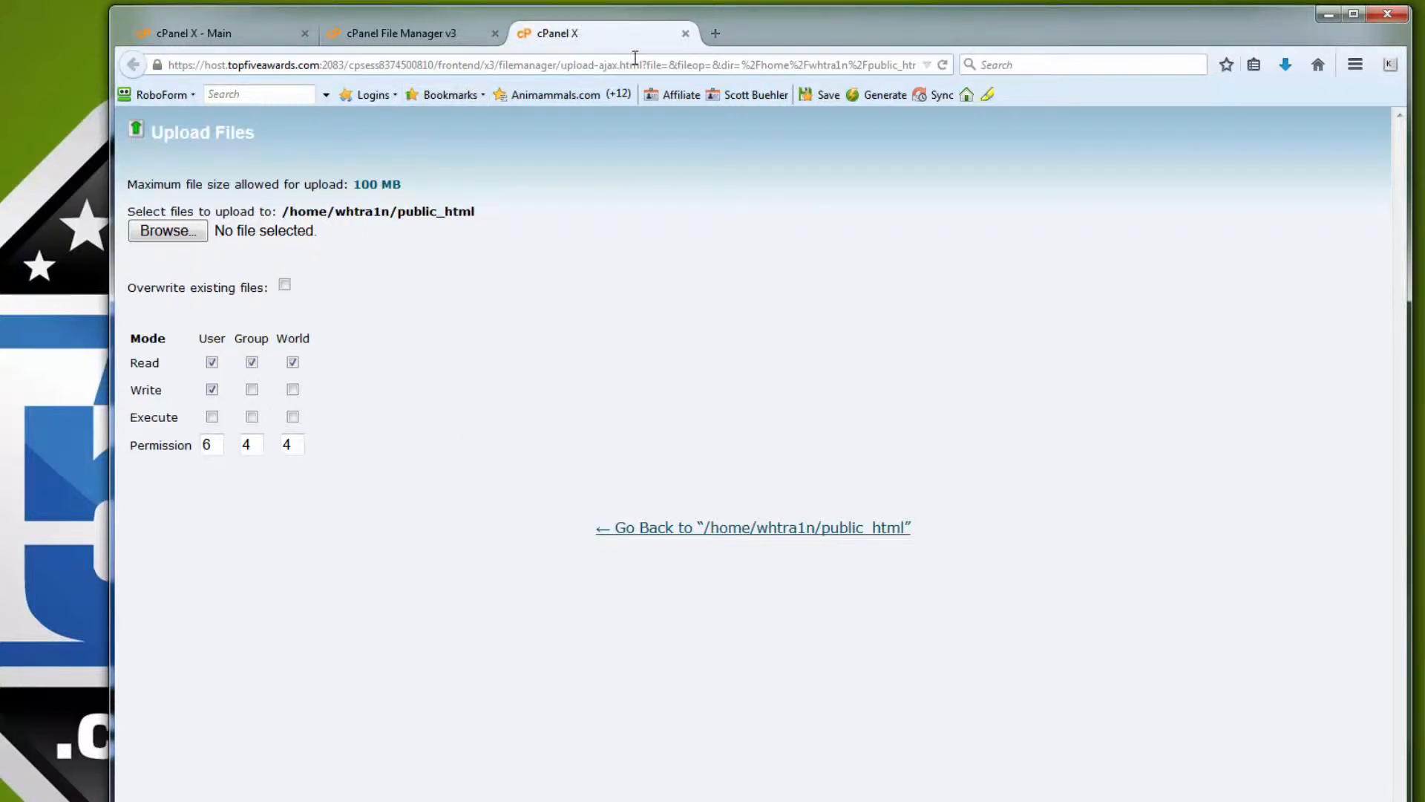
pyautogui.click(686, 35)
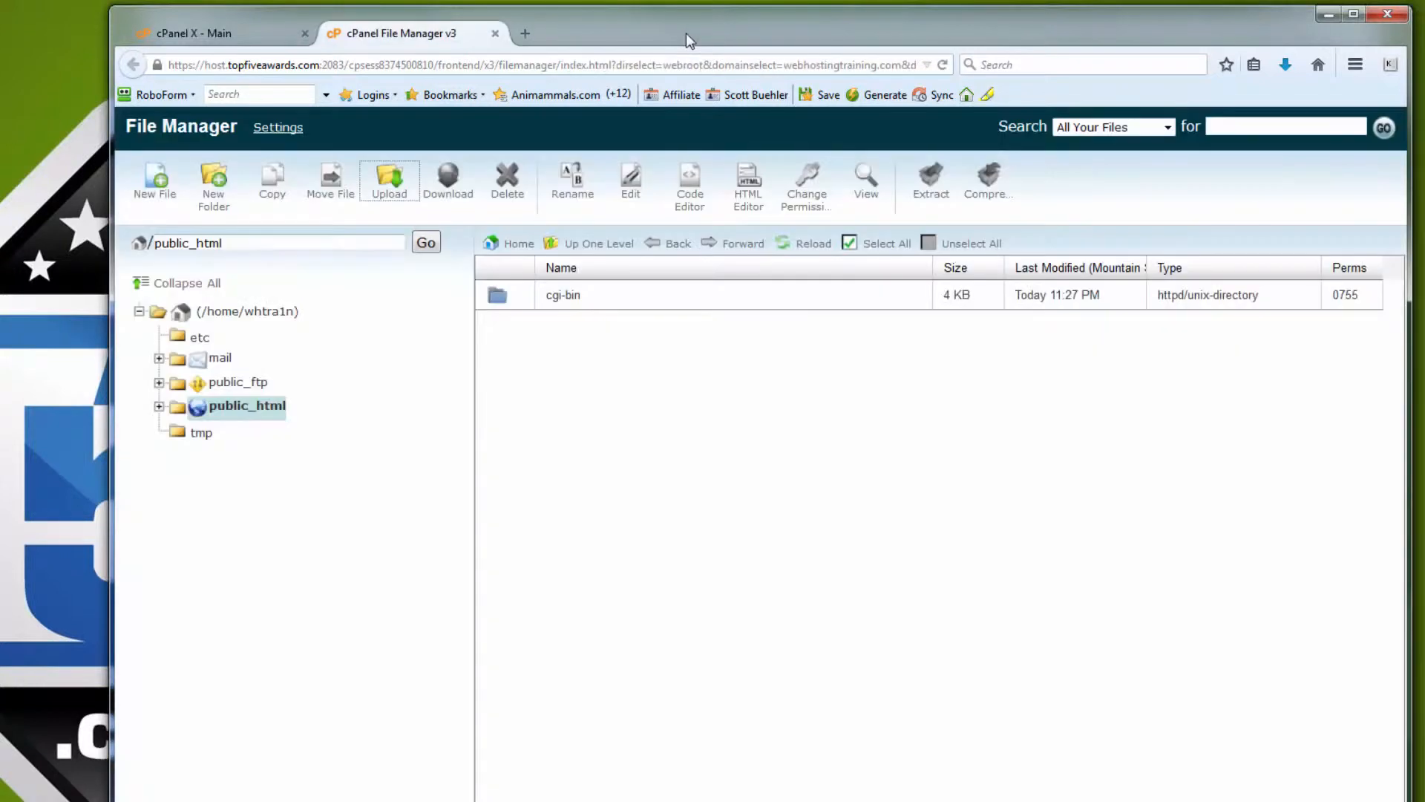
pyautogui.click(803, 249)
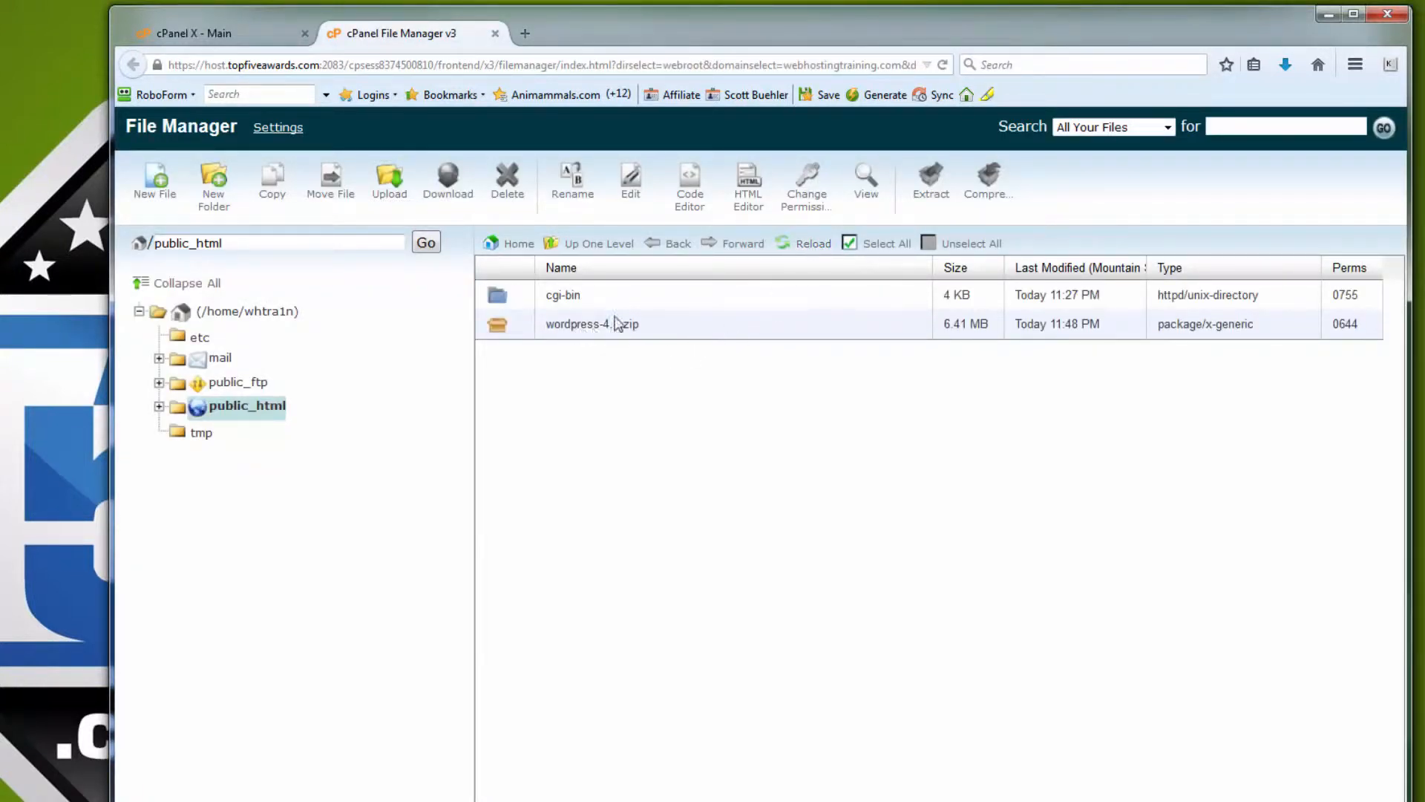
# Extract wordpress-4.1.zip into /public_html and dismiss the extraction results.
pyautogui.click(658, 328)
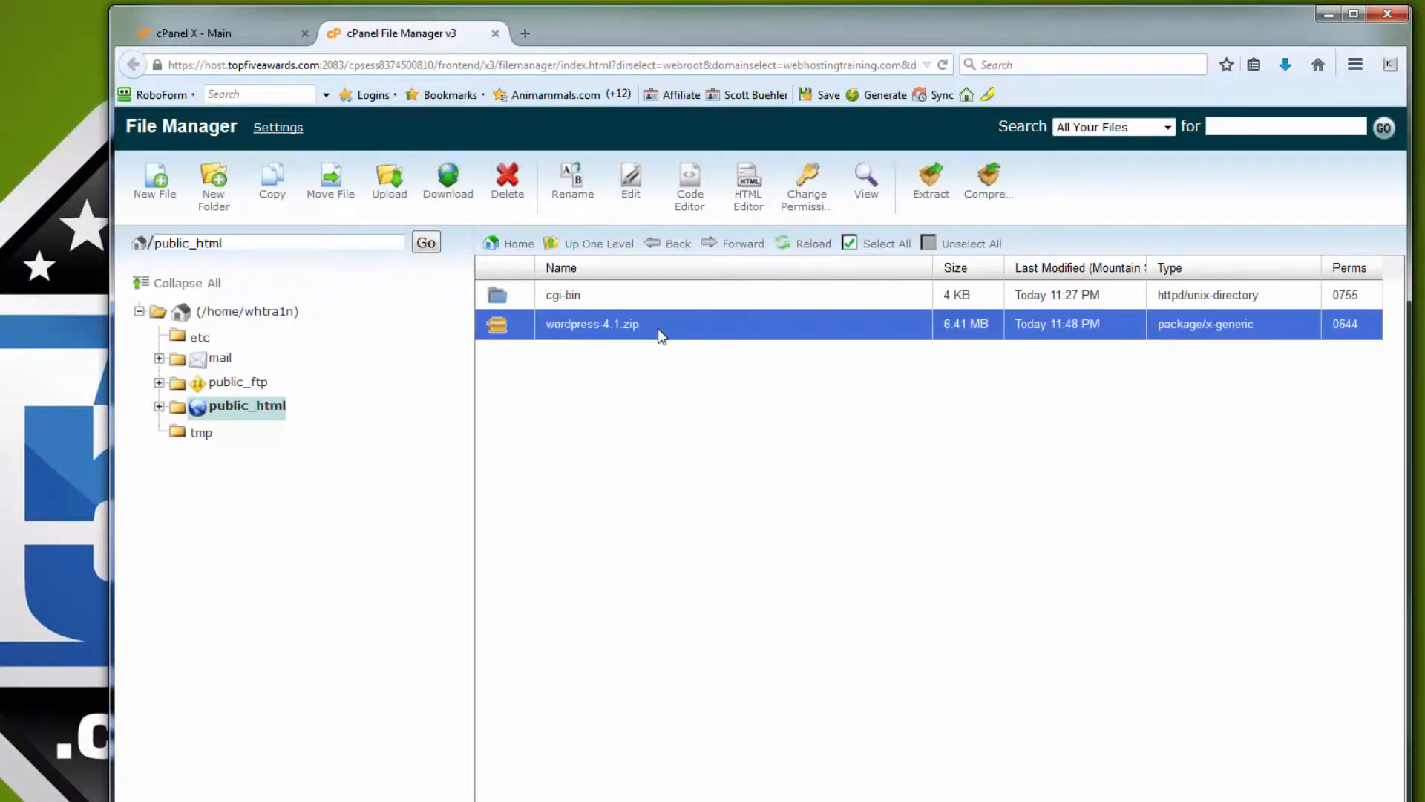
pyautogui.rightClick(660, 335)
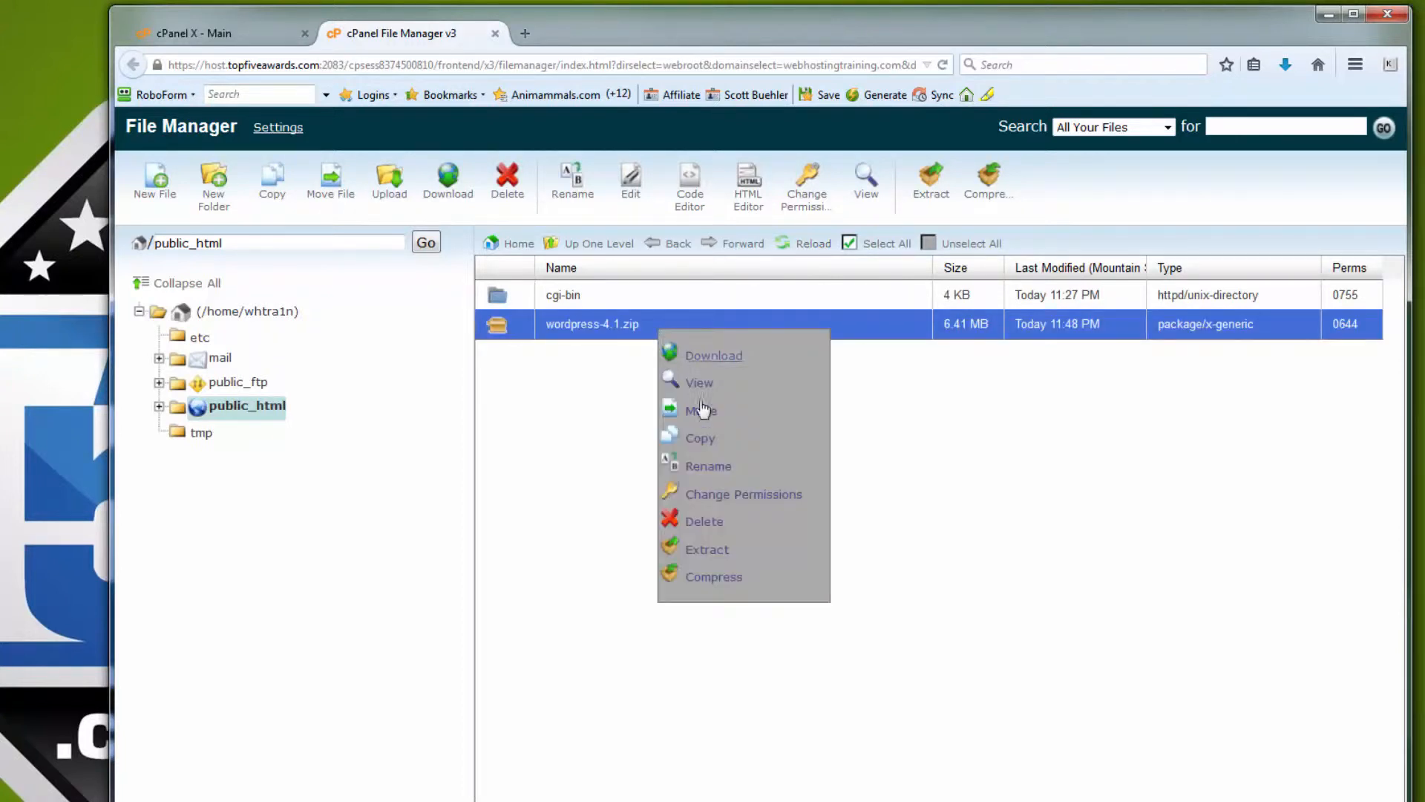
pyautogui.click(716, 550)
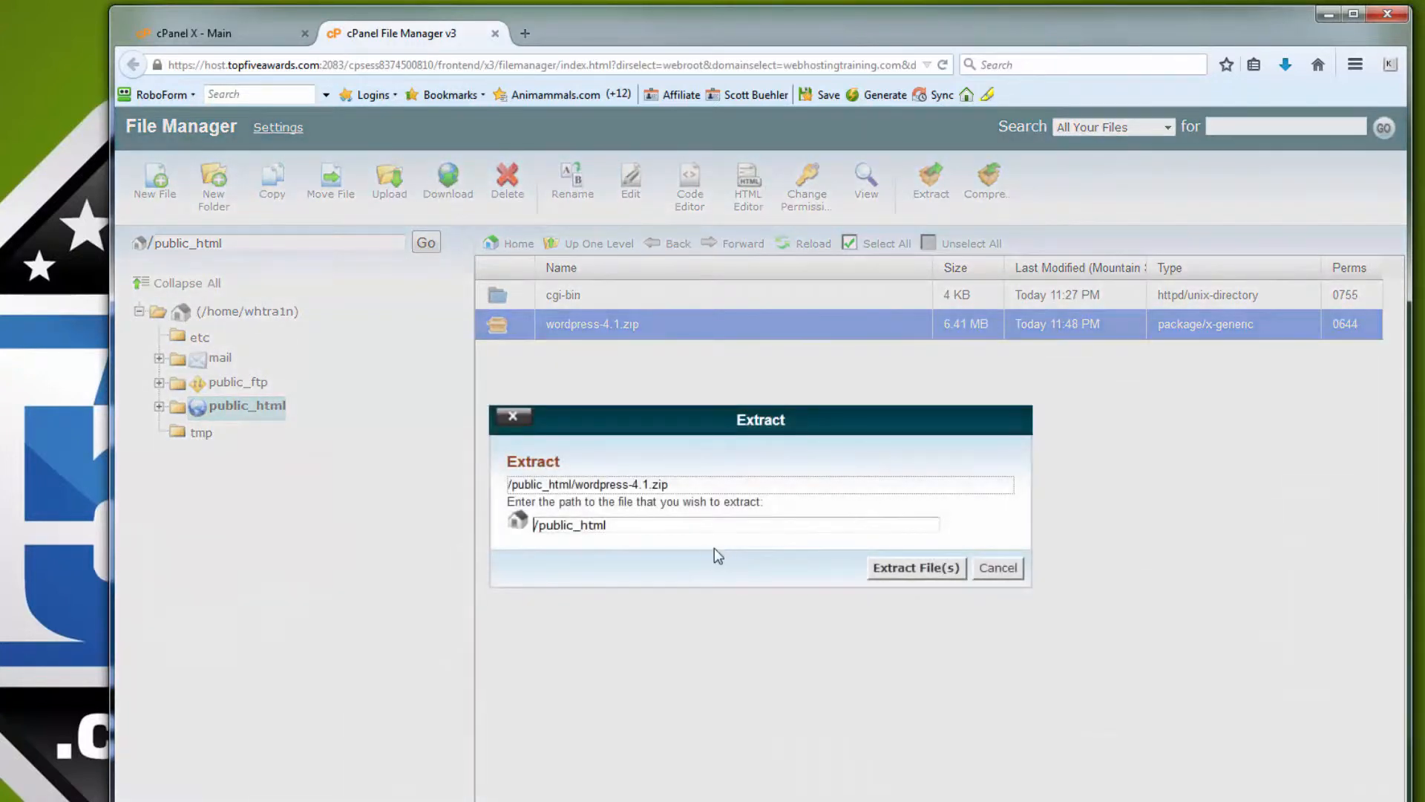
pyautogui.click(904, 570)
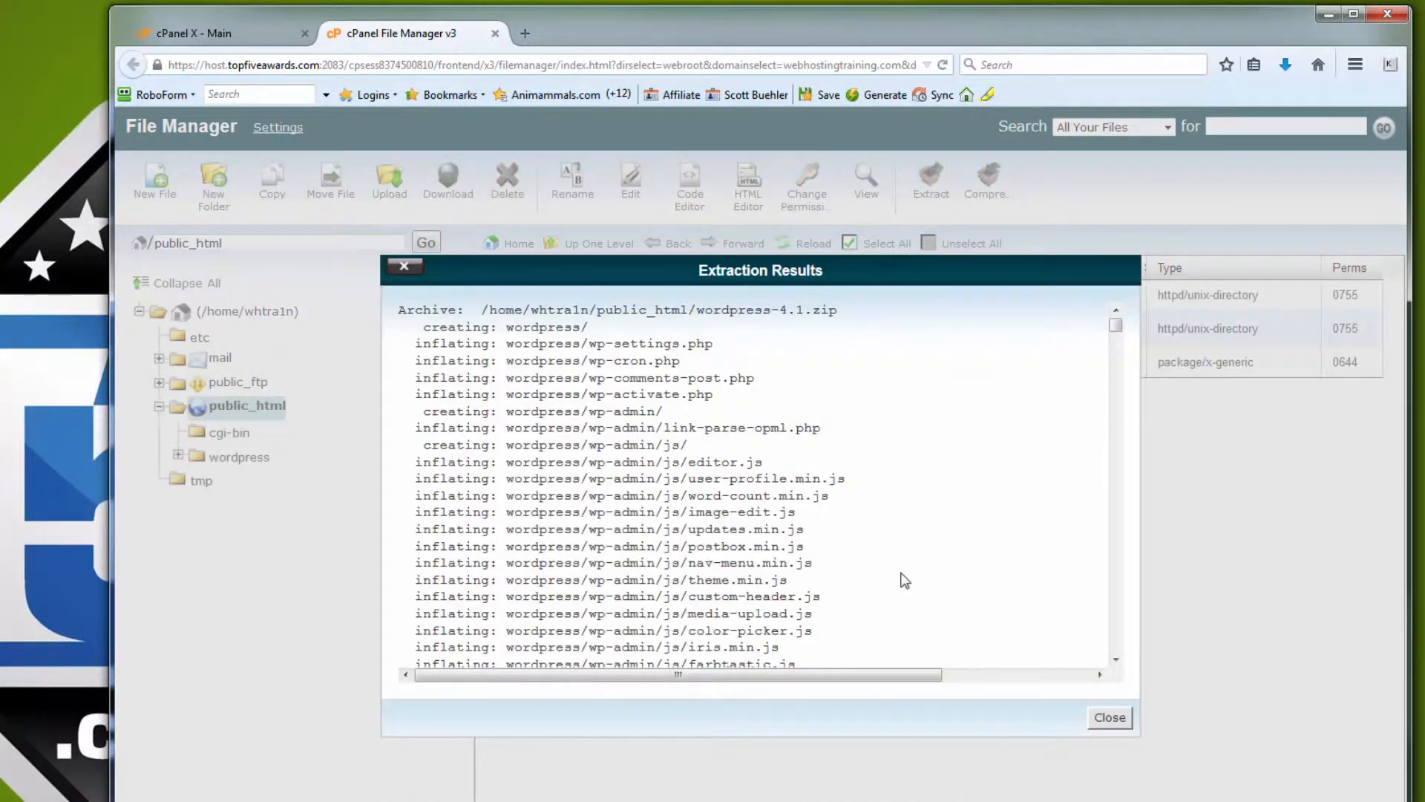
pyautogui.click(1109, 717)
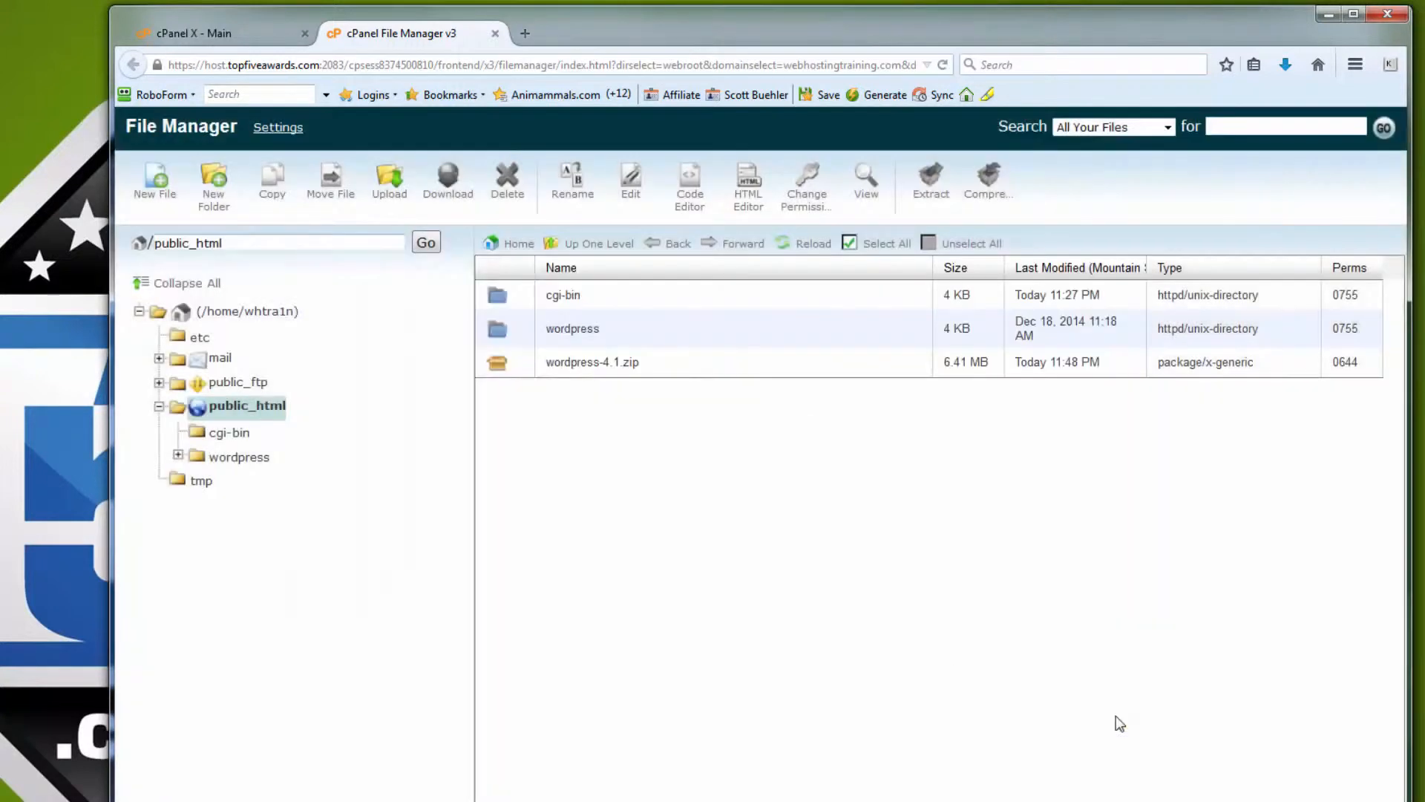
# Delete wordpress-4.1.zip from public_html and confirm the deletion.
pyautogui.click(649, 361)
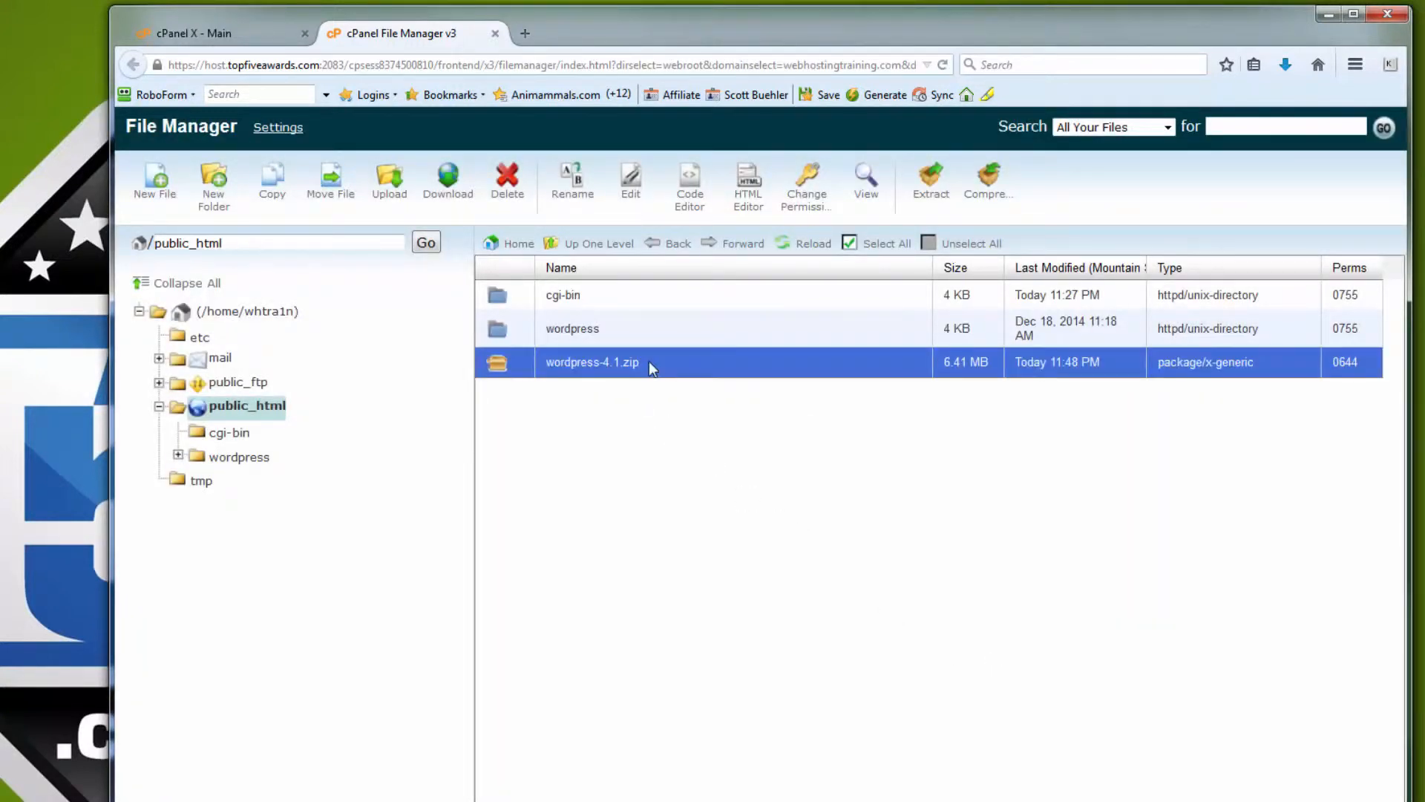
pyautogui.rightClick(649, 362)
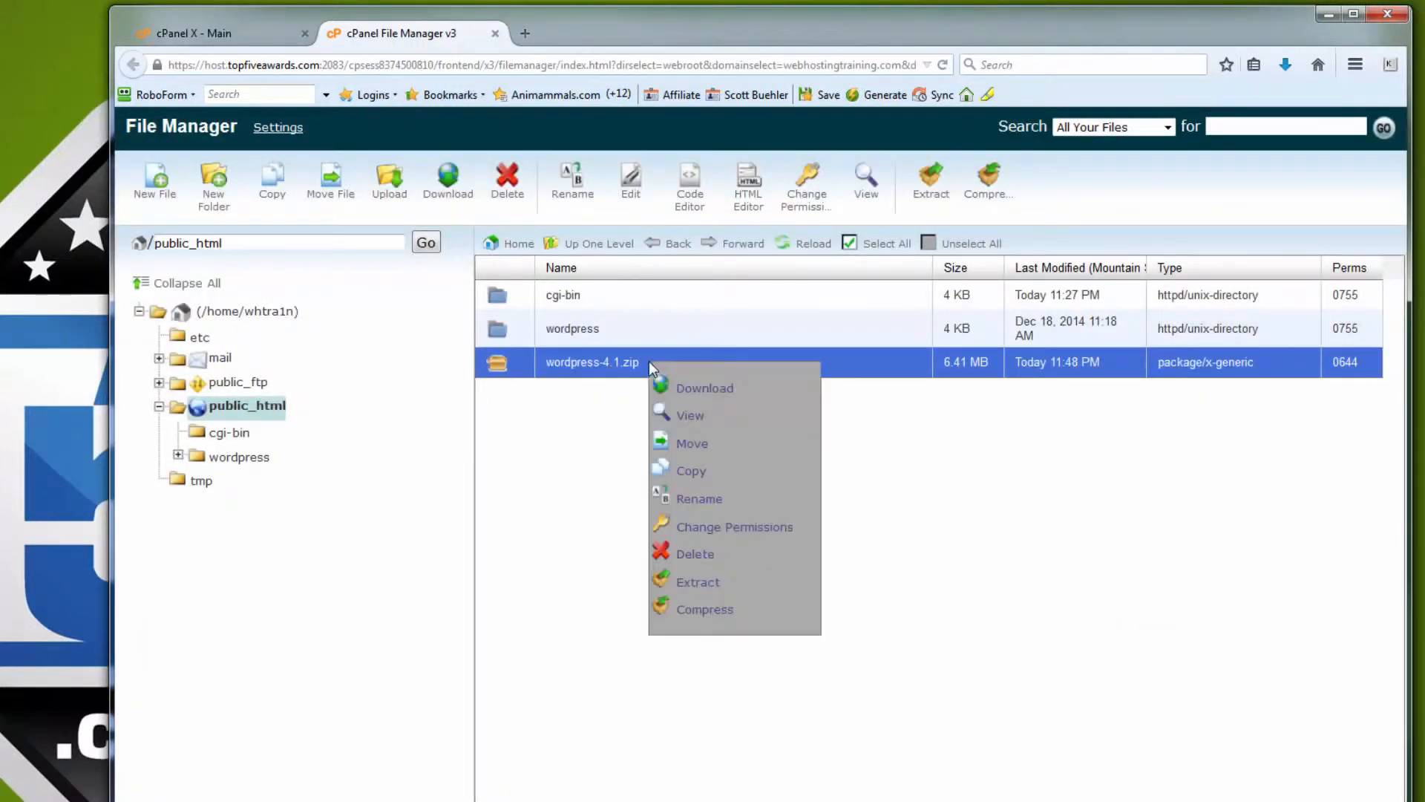
pyautogui.click(703, 563)
pyautogui.click(903, 569)
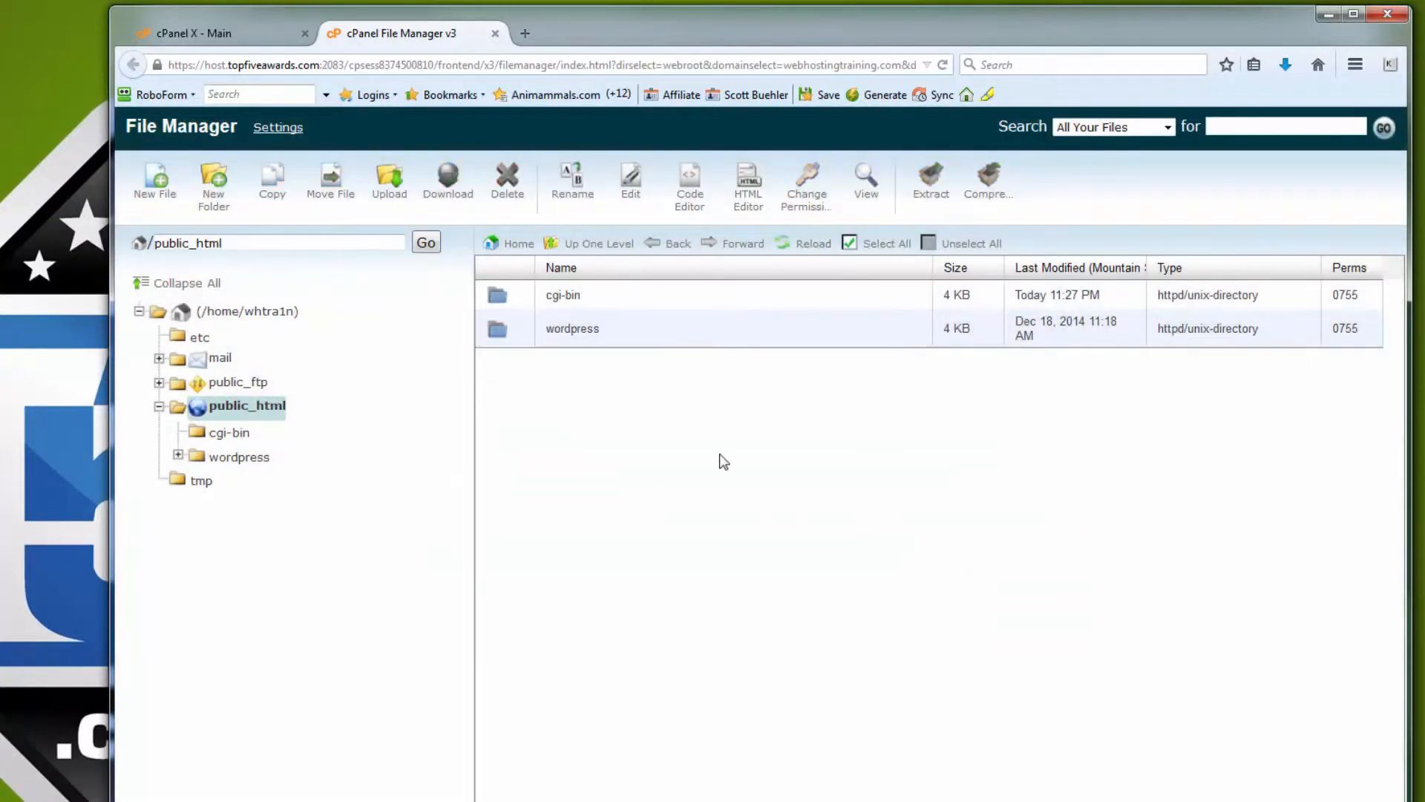
# Move all files and folders inside the wordpress folder up to /public_html.
pyautogui.doubleClick(640, 333)
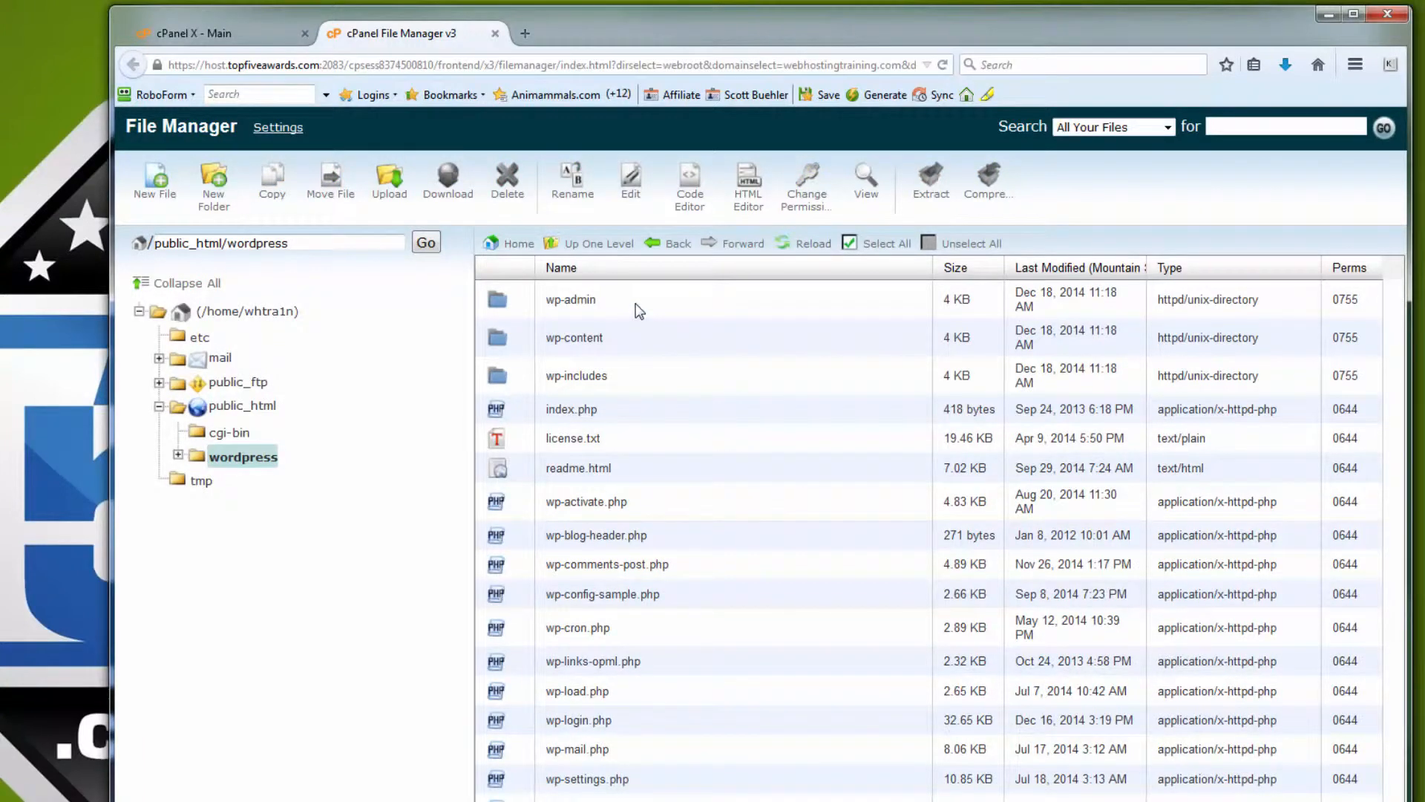
pyautogui.click(868, 247)
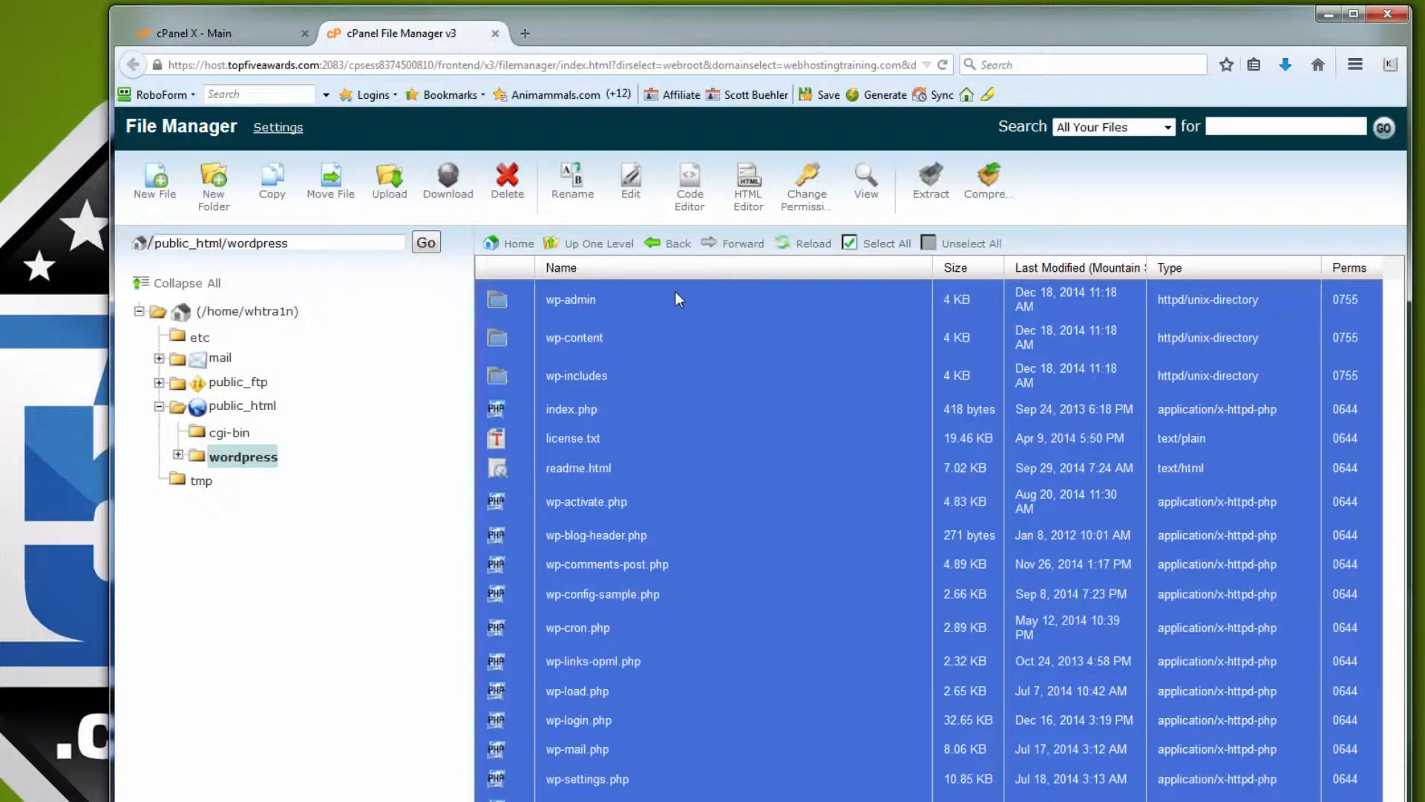
pyautogui.click(336, 185)
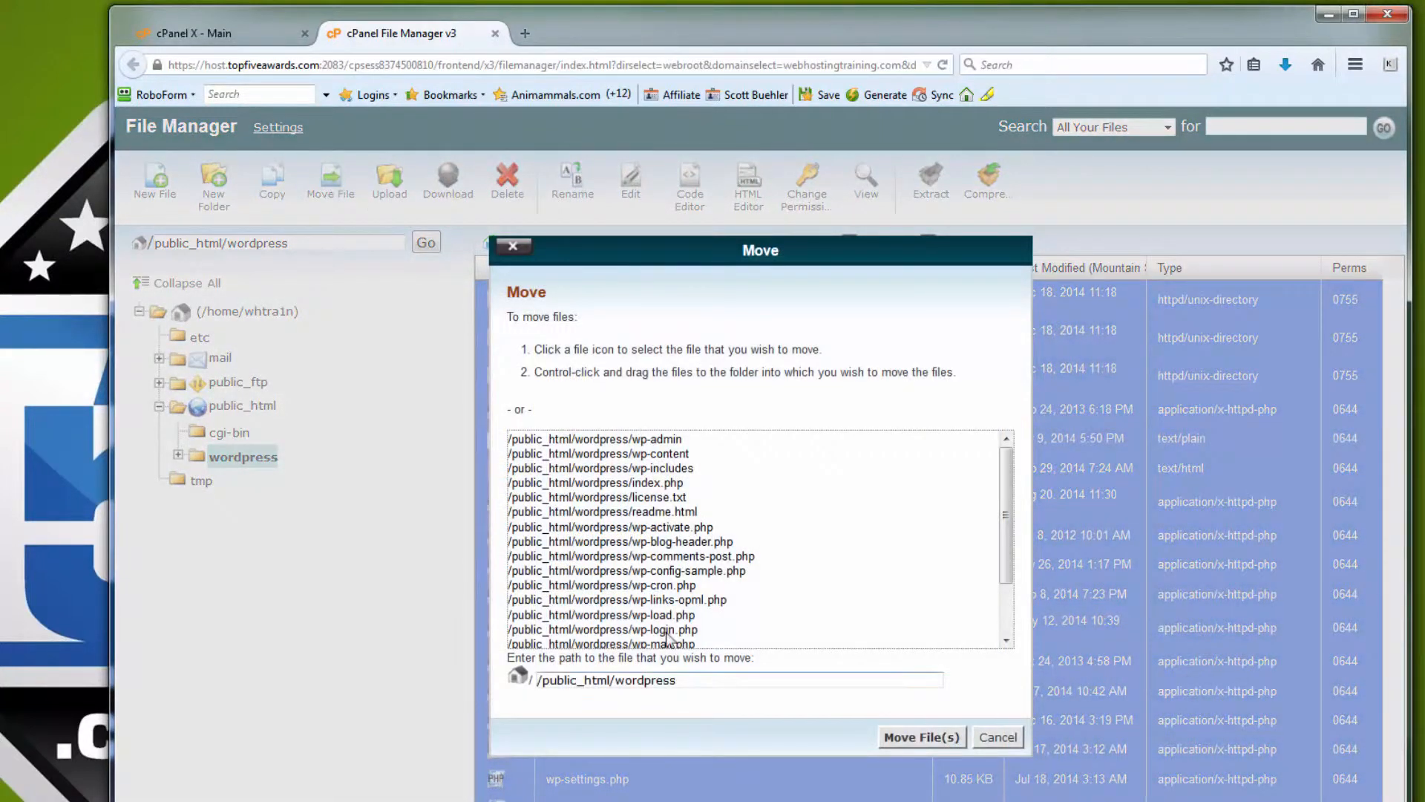
pyautogui.click(677, 679)
pyautogui.press('BackSpace')
pyautogui.press('BackSpace')
pyautogui.press('BackSpace')
pyautogui.press('BackSpace')
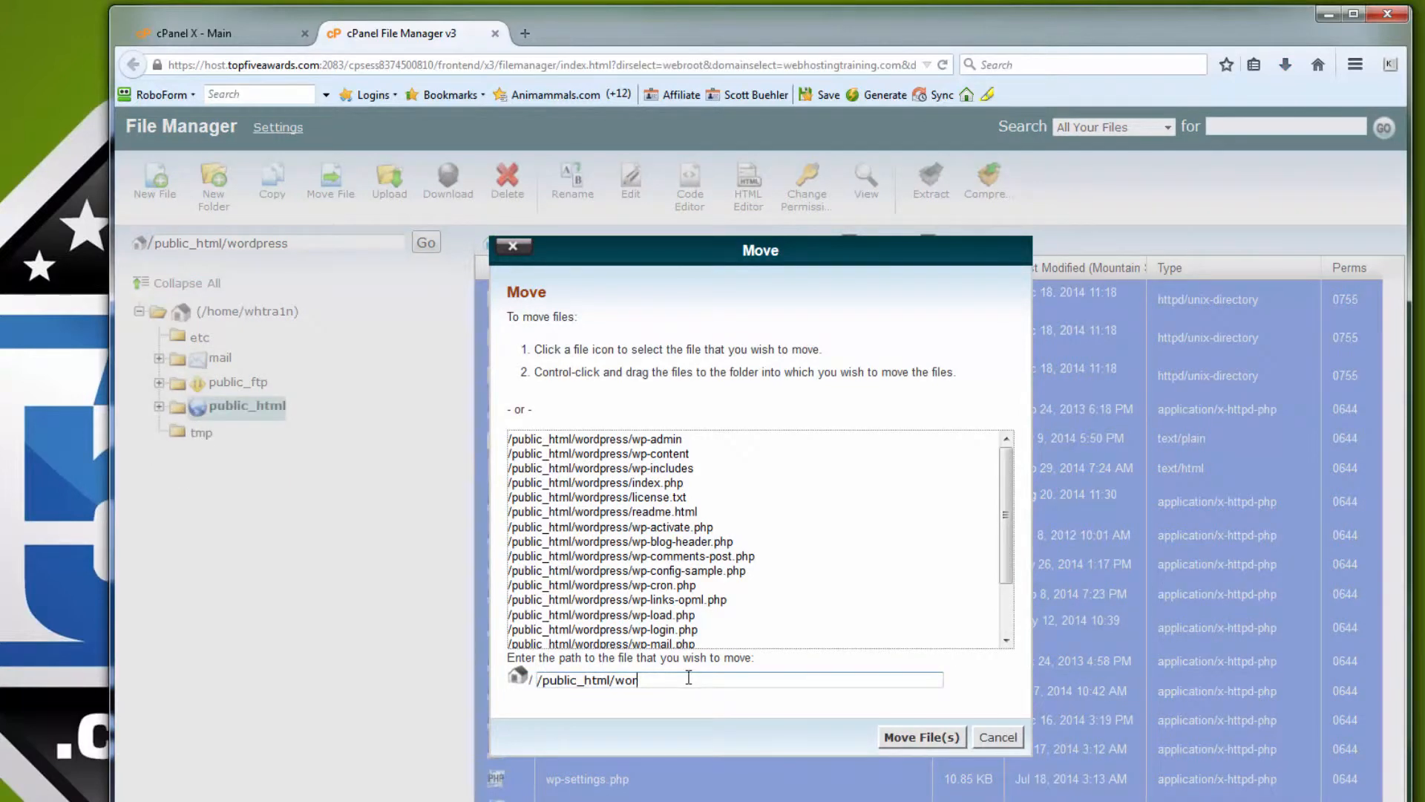
pyautogui.click(898, 738)
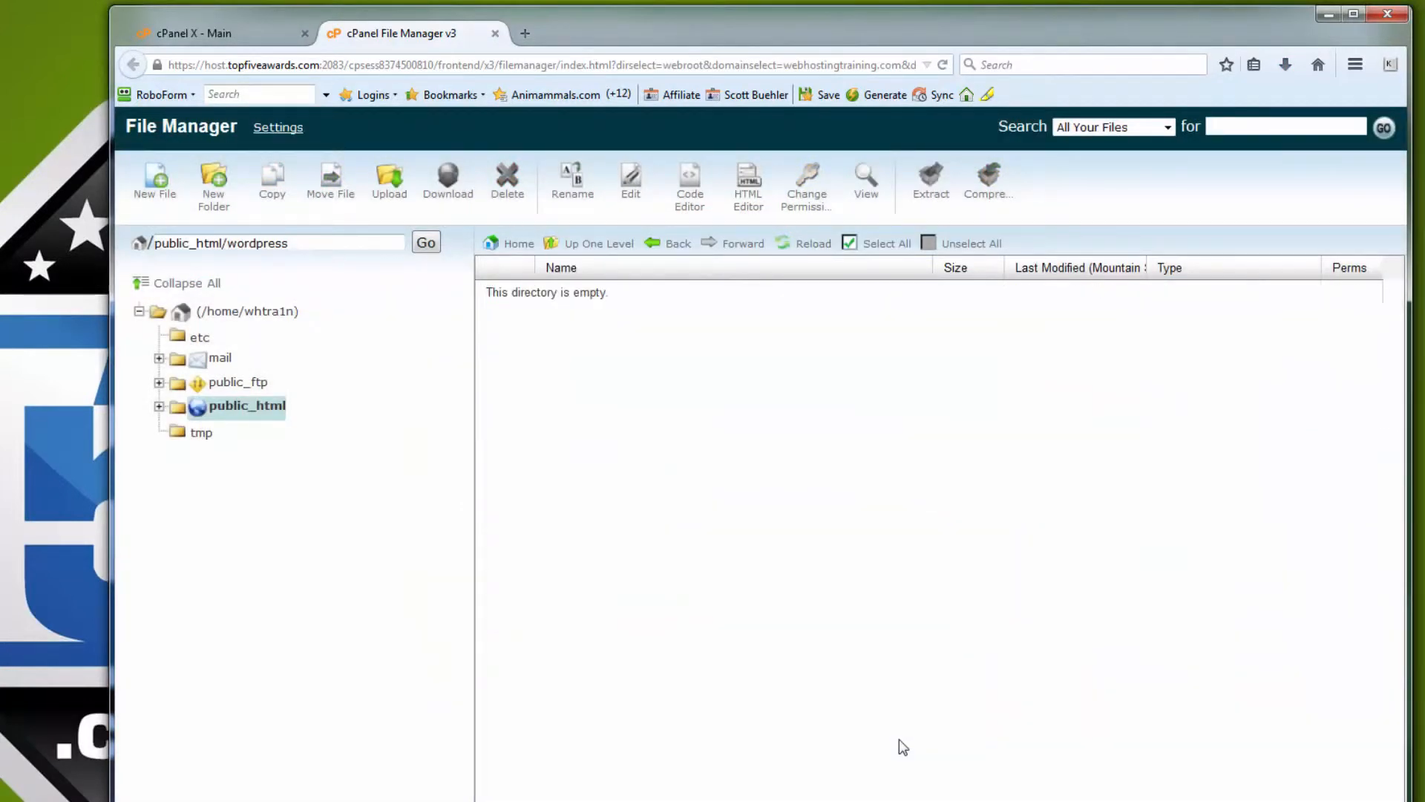
# Return to public_html and delete the emptied wordpress folder.
pyautogui.click(238, 404)
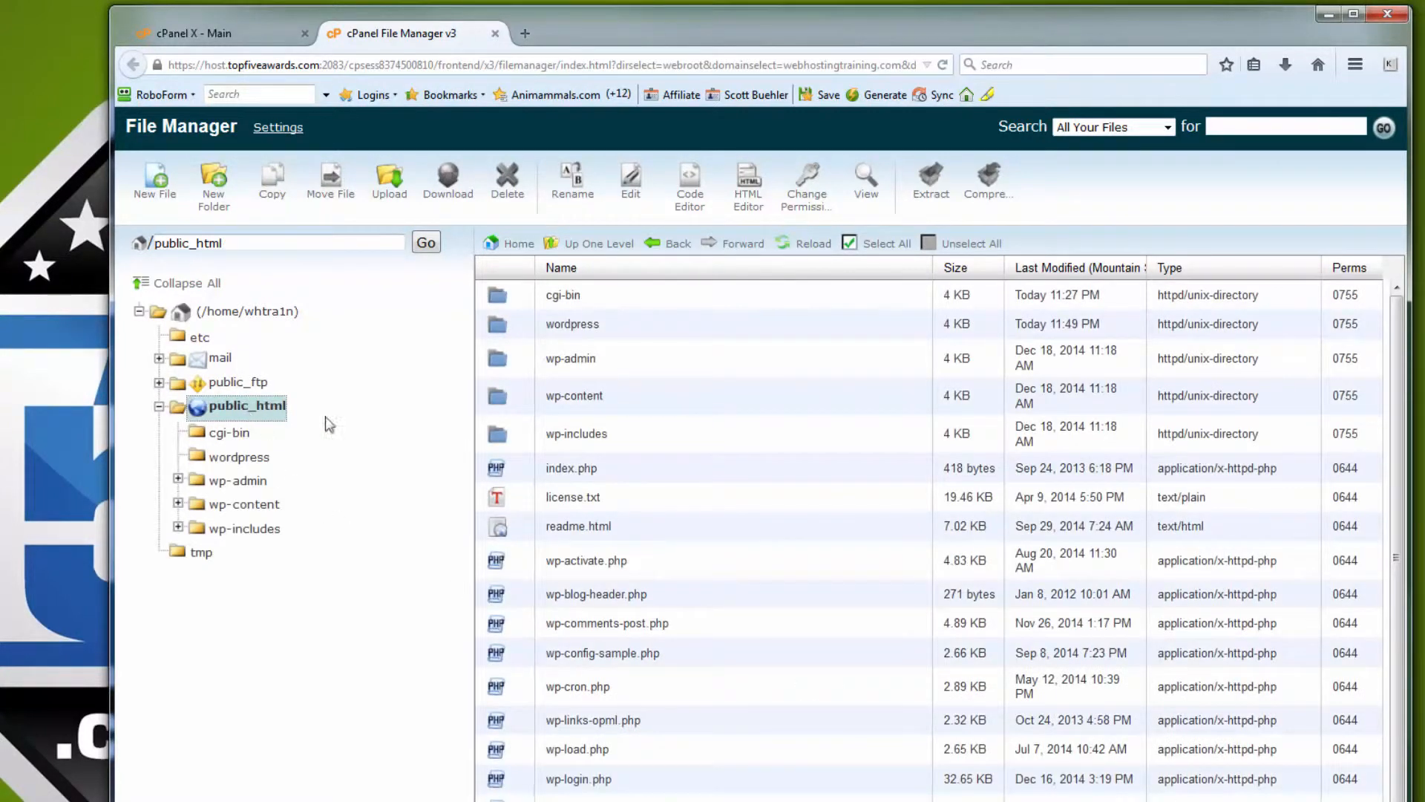
pyautogui.click(622, 324)
pyautogui.rightClick(622, 323)
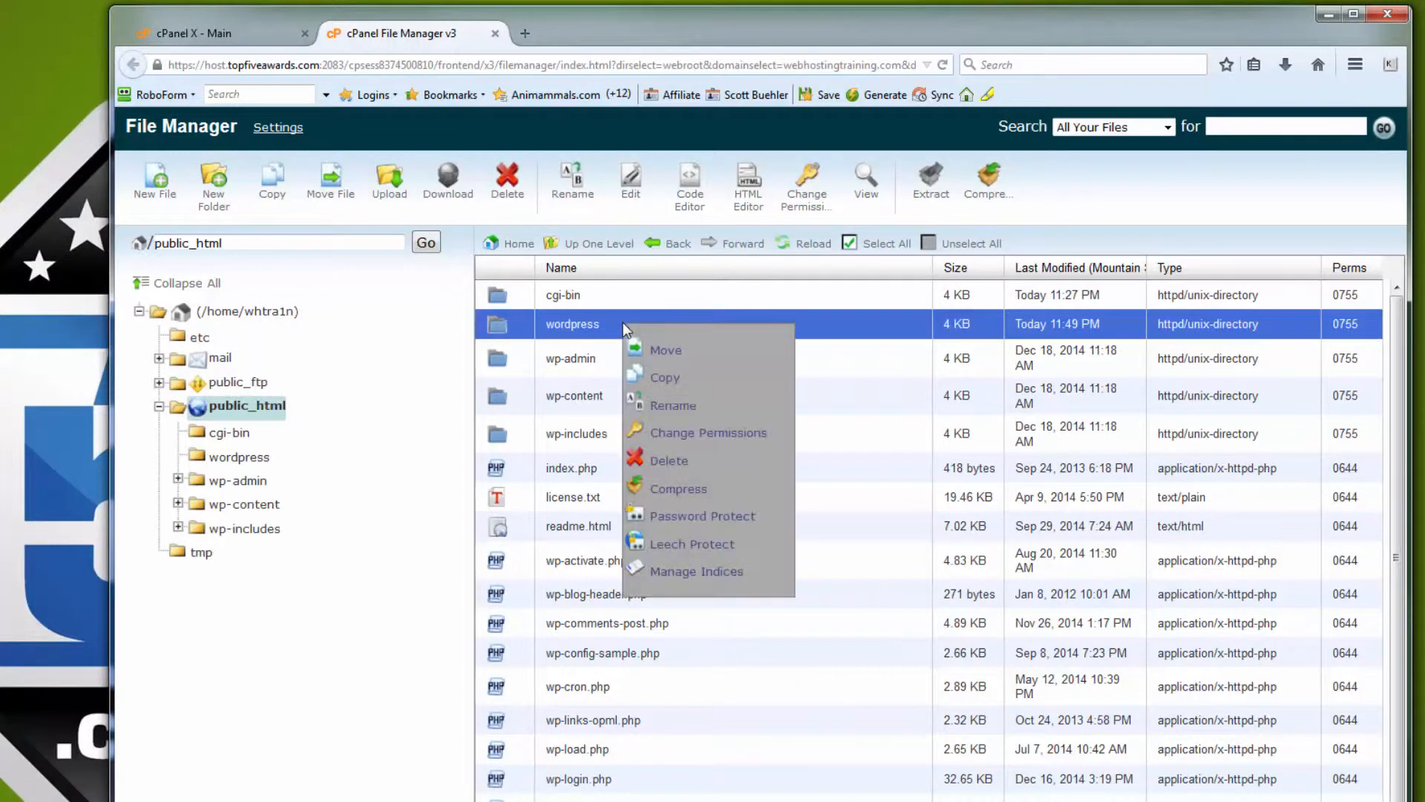
pyautogui.click(672, 462)
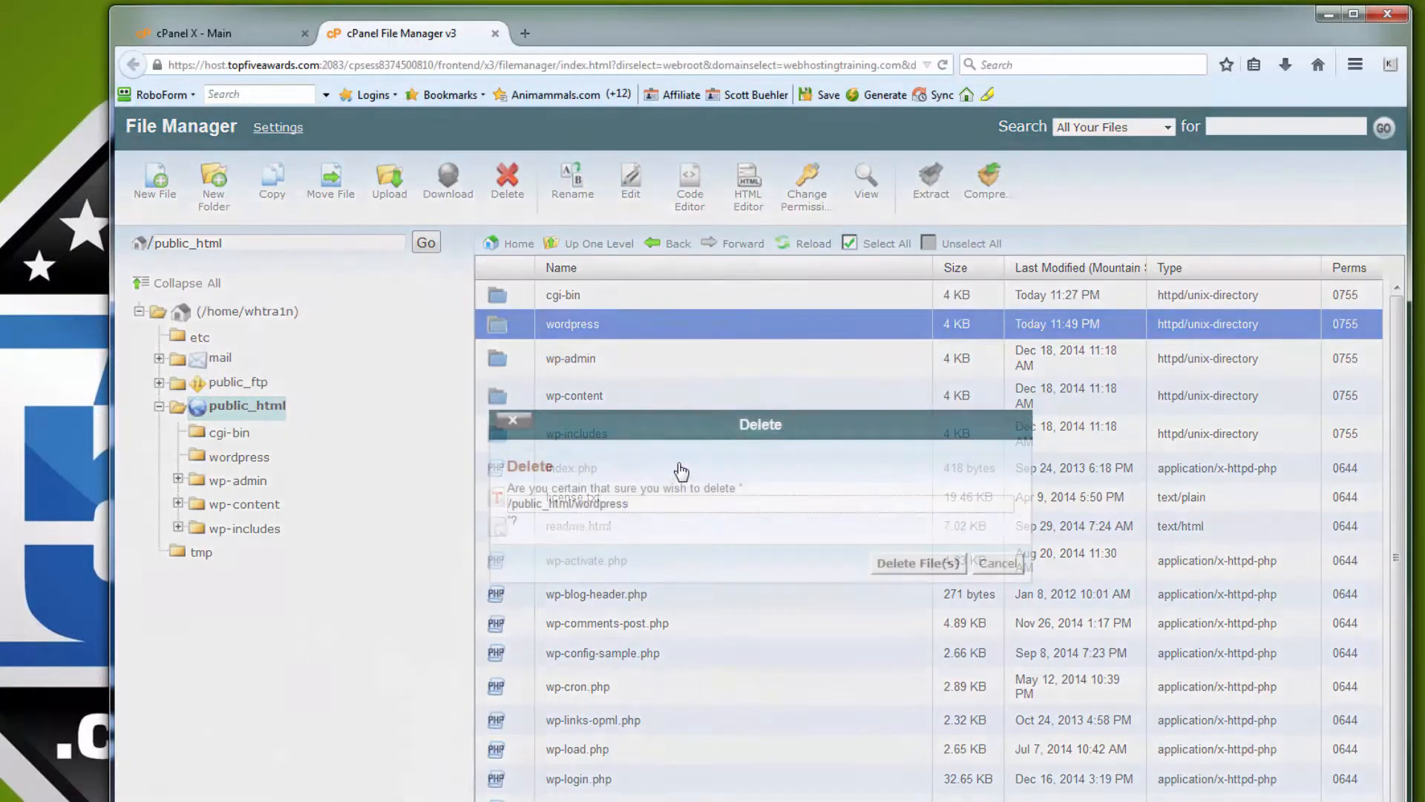
pyautogui.click(935, 566)
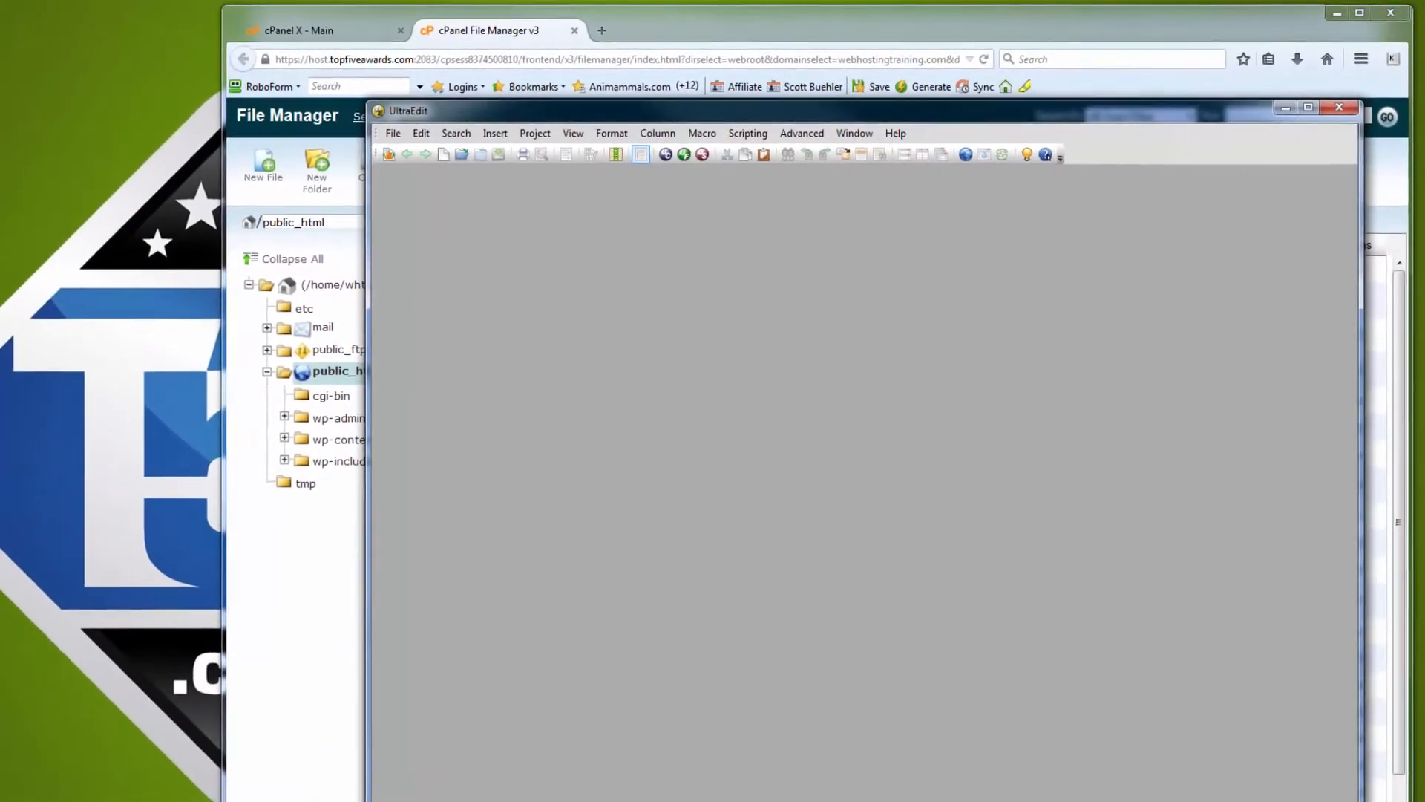
# Open the desktop copy of wp-config.php in UltraEdit and arrange the editor and Firefox side by side.
pyautogui.moveTo(28, 167); pyautogui.dragTo(703, 255)
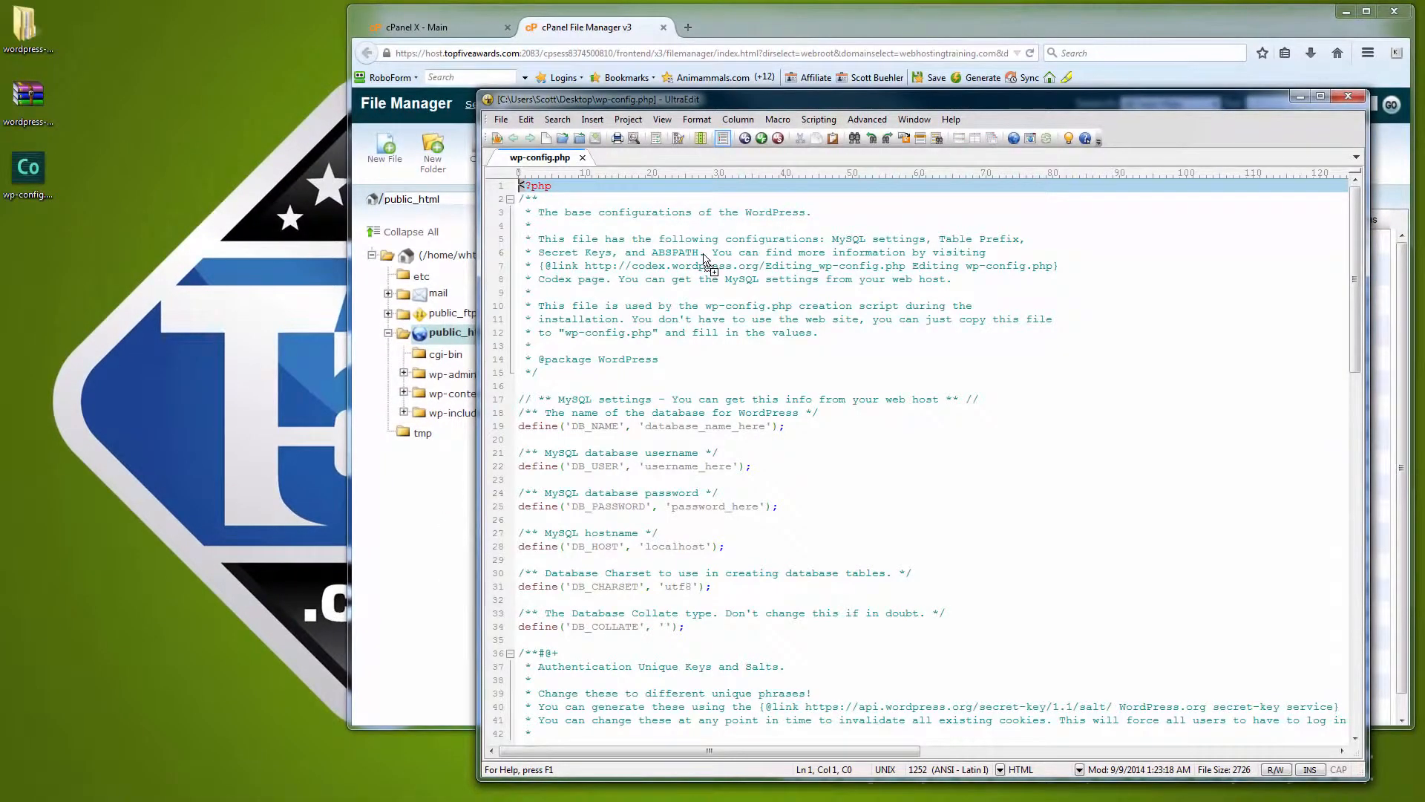
pyautogui.moveTo(645, 101); pyautogui.dragTo(171, 36)
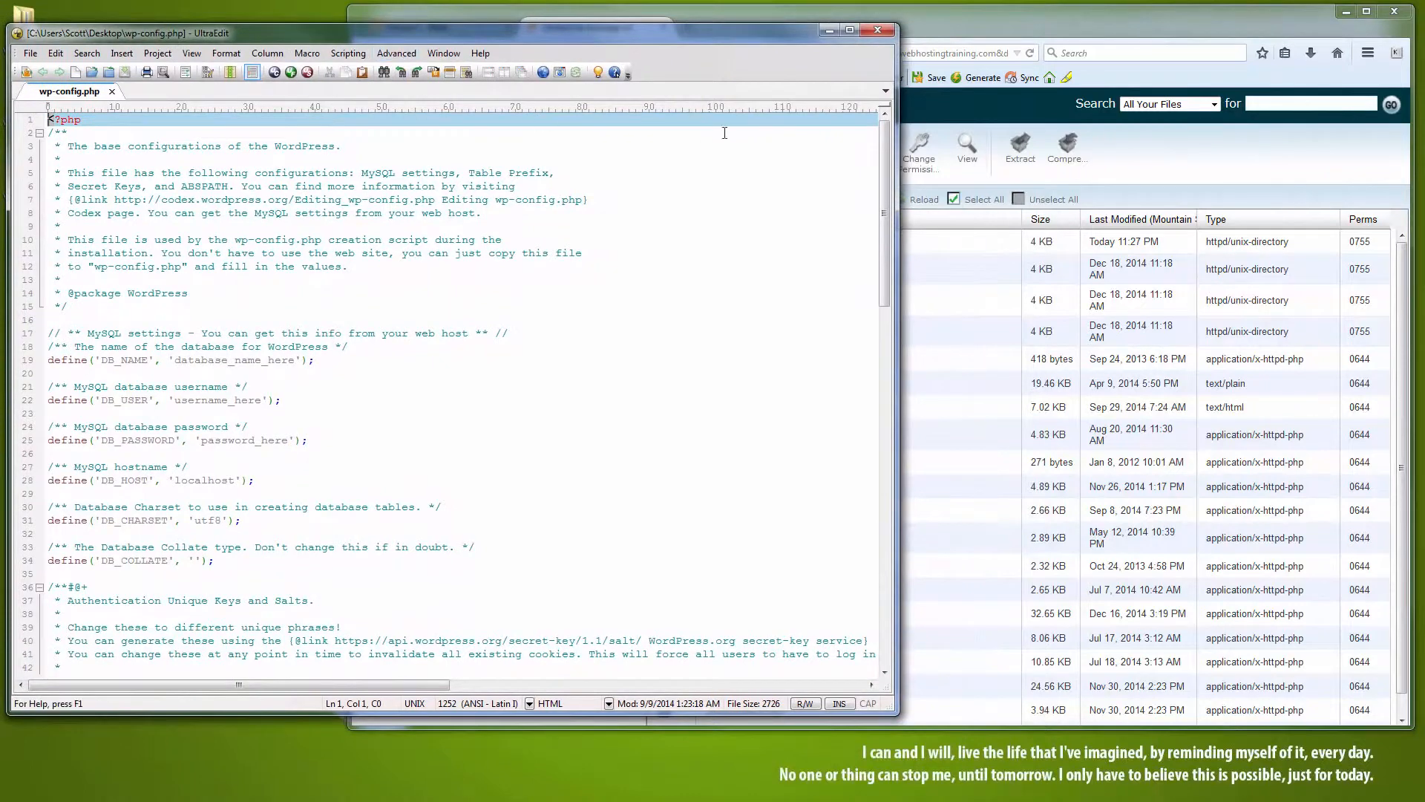
pyautogui.click(1167, 154)
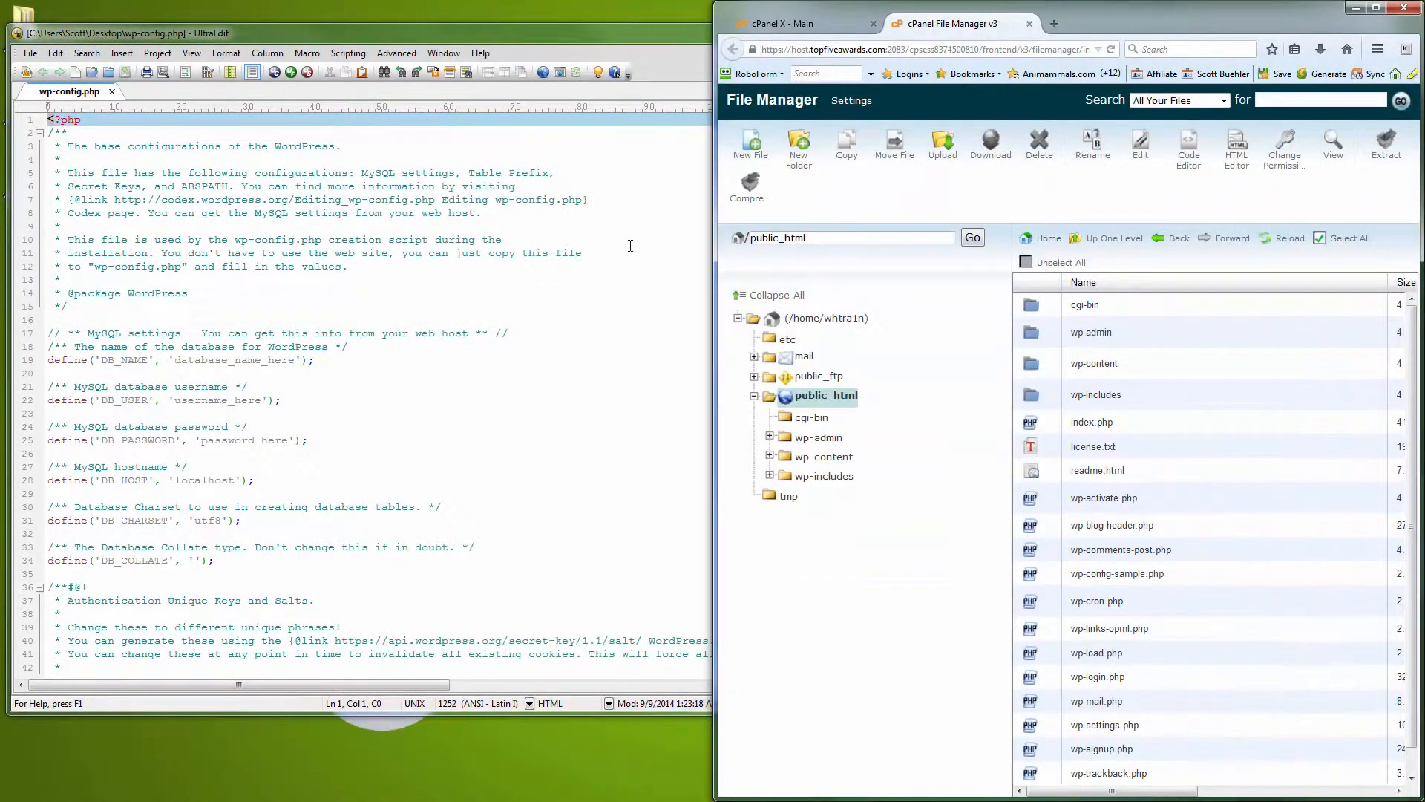
pyautogui.click(648, 217)
pyautogui.click(1188, 155)
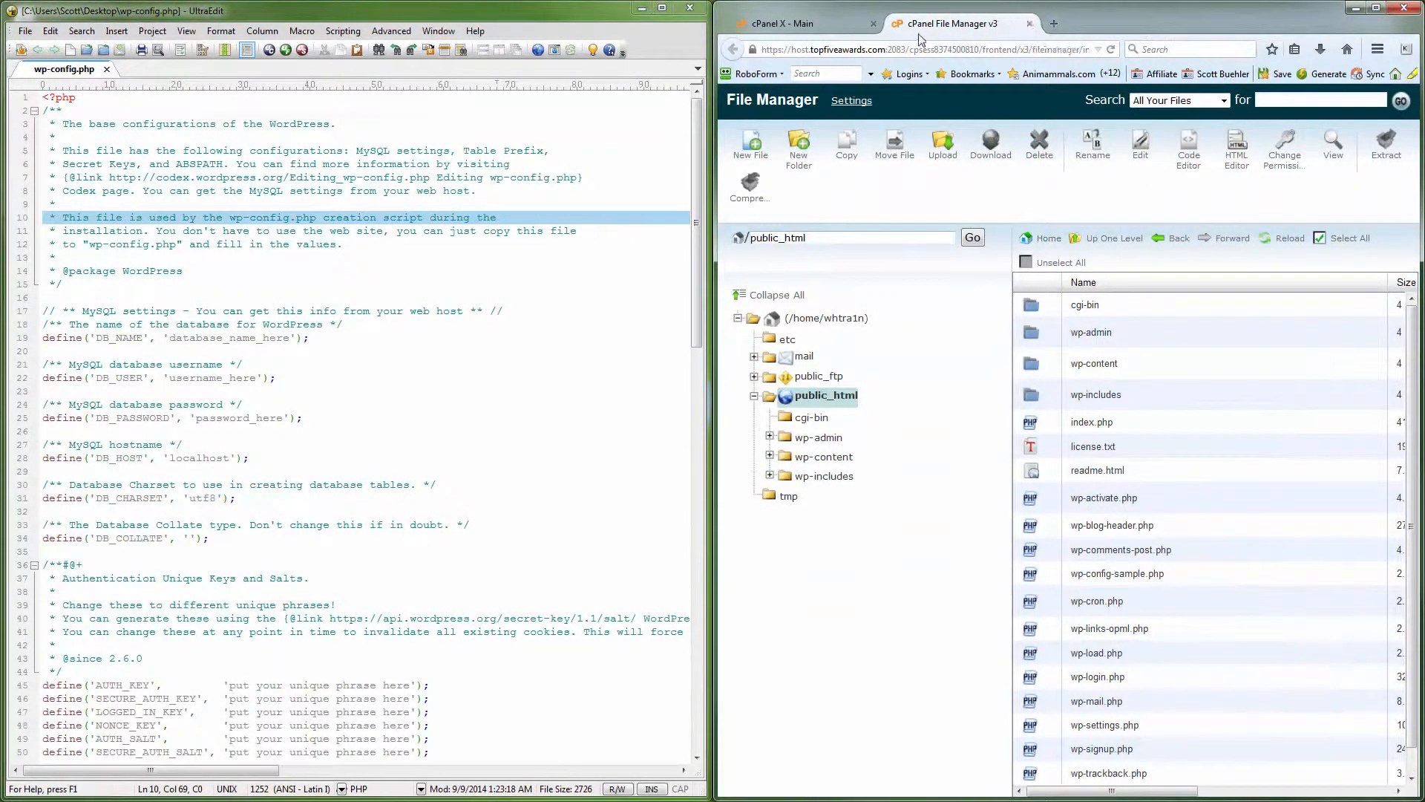
# Go to MySQL Databases from the cPanel main page in Firefox and create a new database named w0rdpress.
pyautogui.click(802, 21)
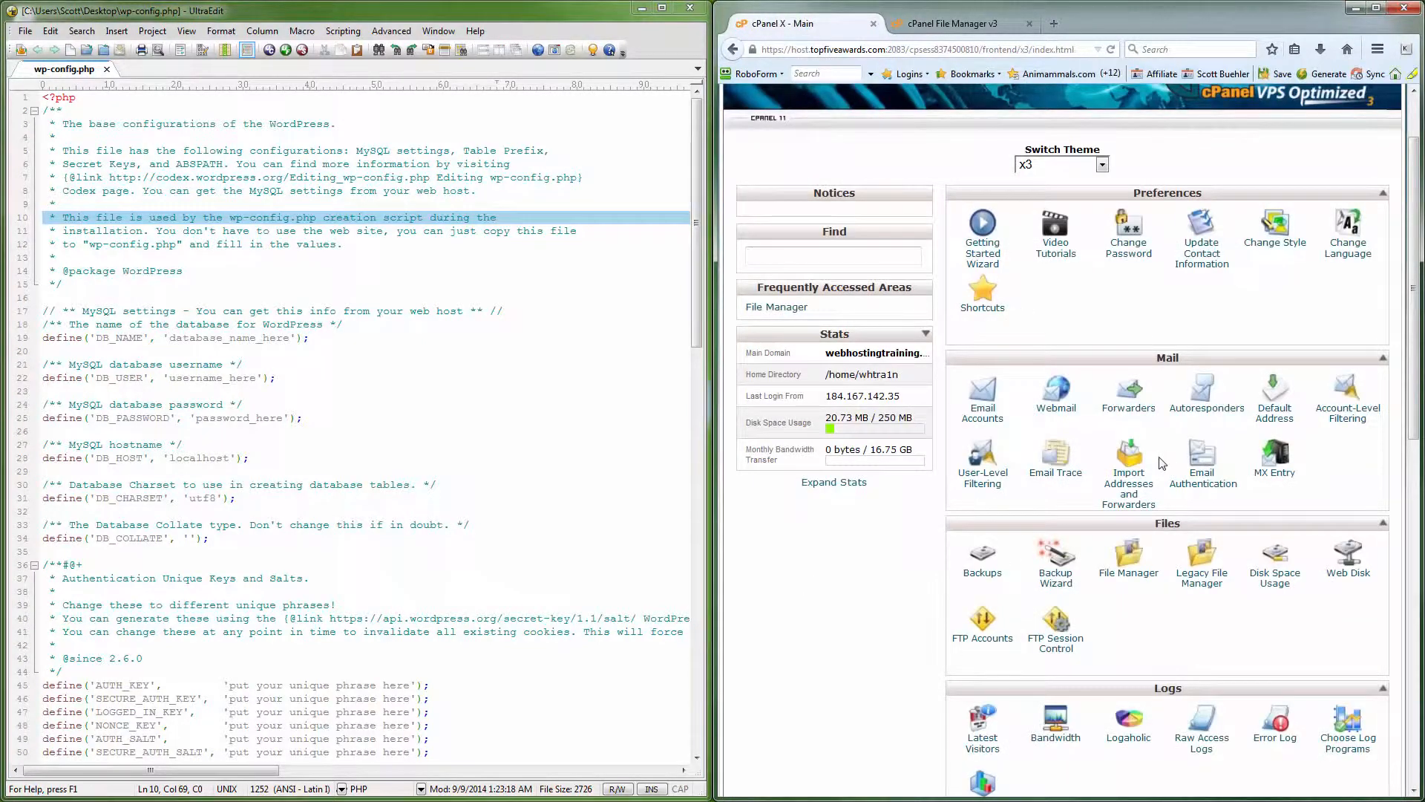
pyautogui.scroll(-2, 1162, 464)
pyautogui.scroll(-5, 1162, 464)
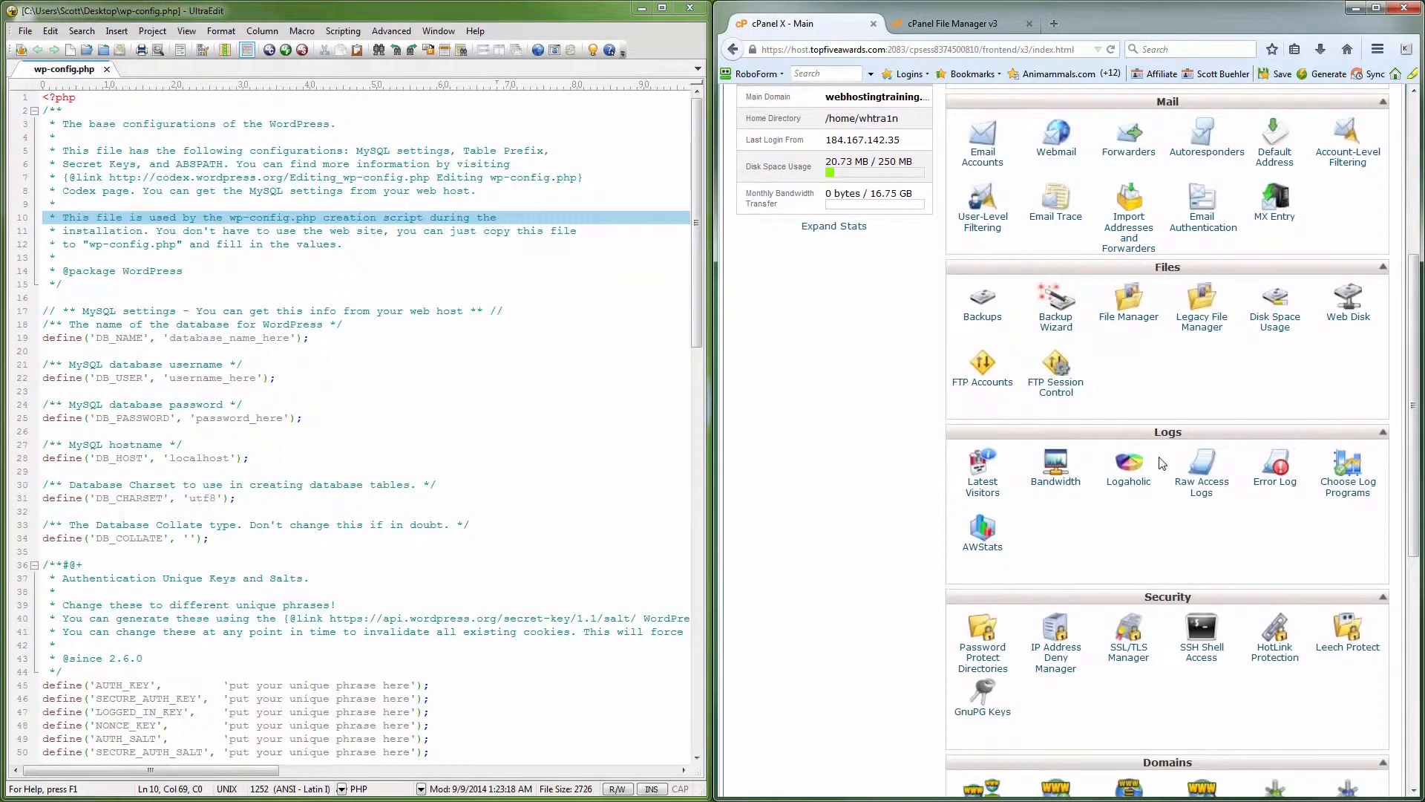
pyautogui.scroll(-5, 1161, 463)
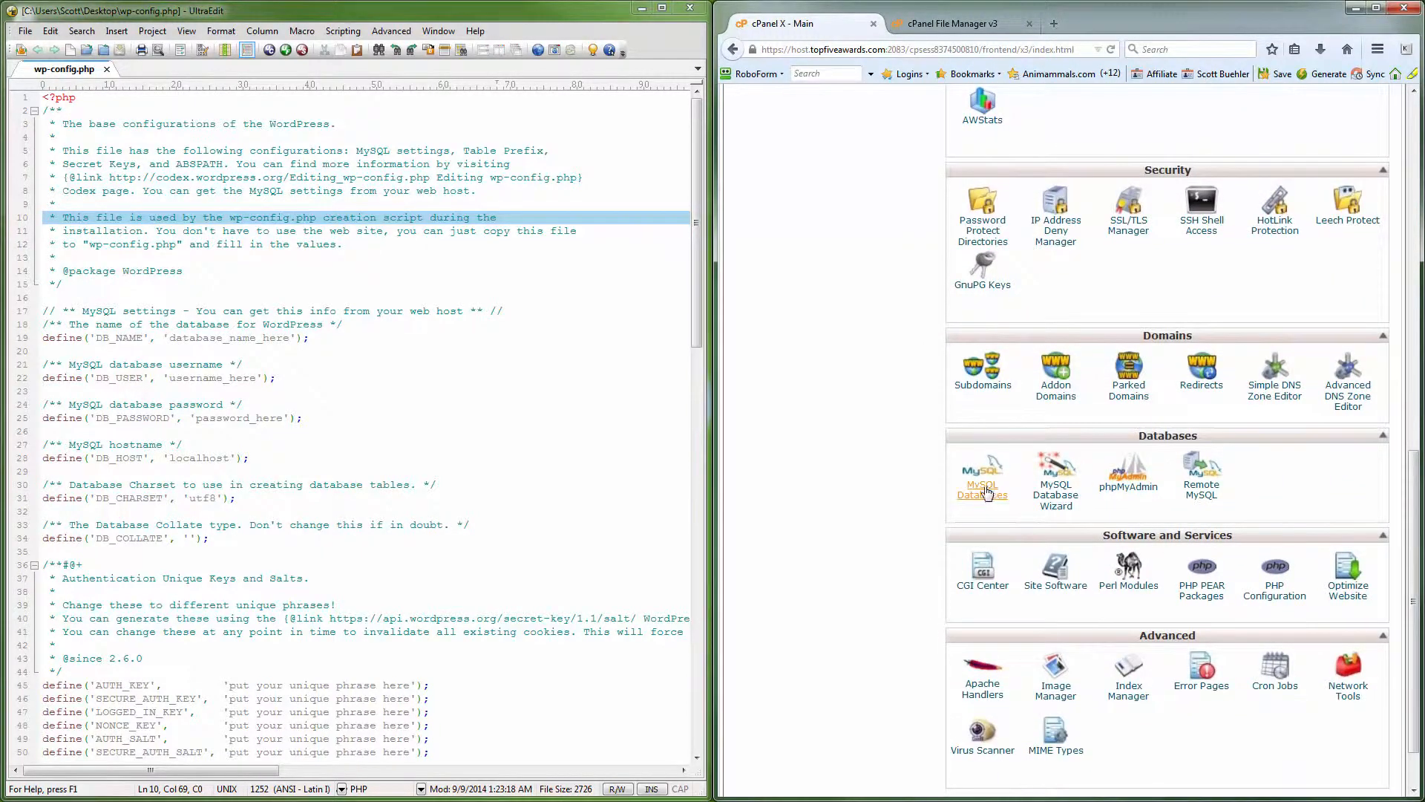
pyautogui.click(986, 493)
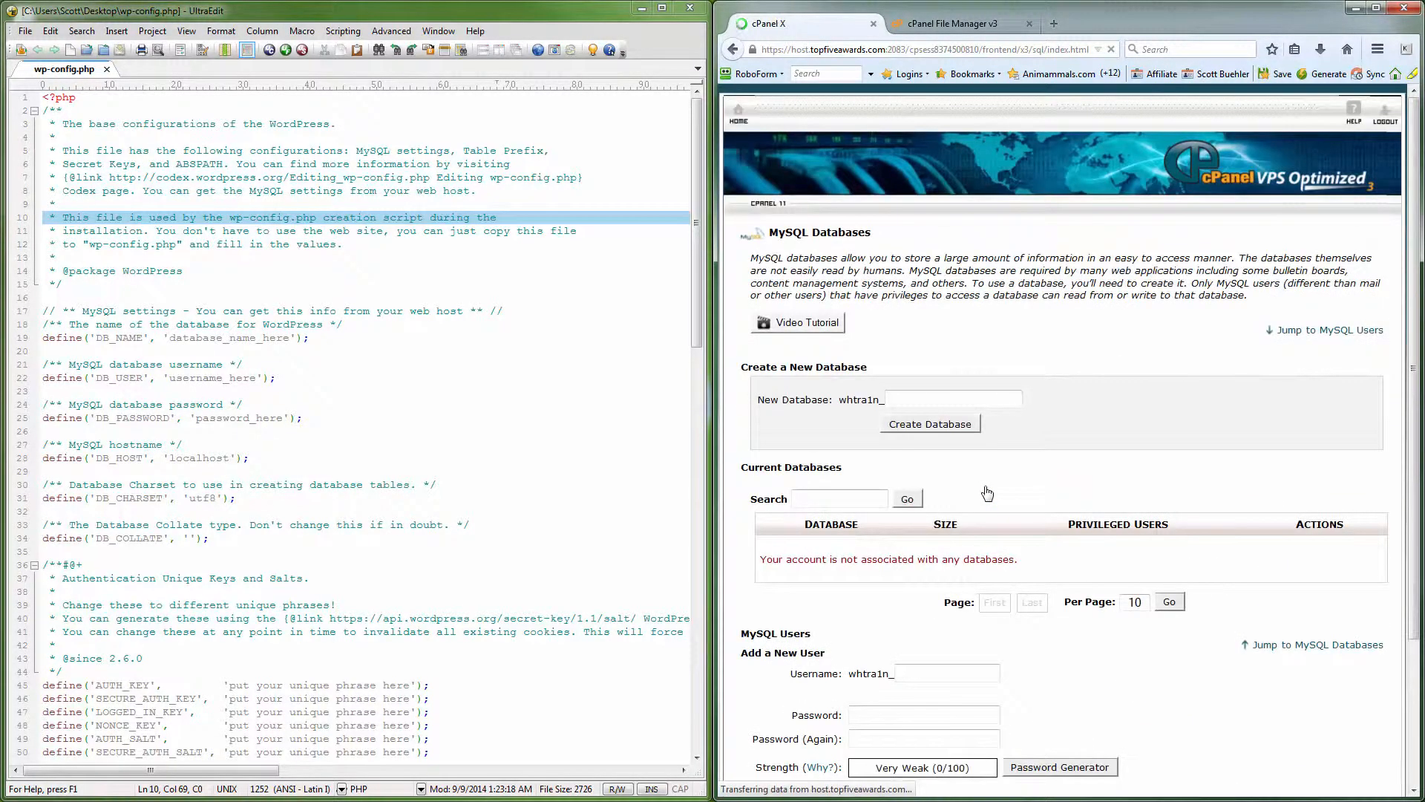
pyautogui.click(910, 400)
pyautogui.write('w0rdpress')
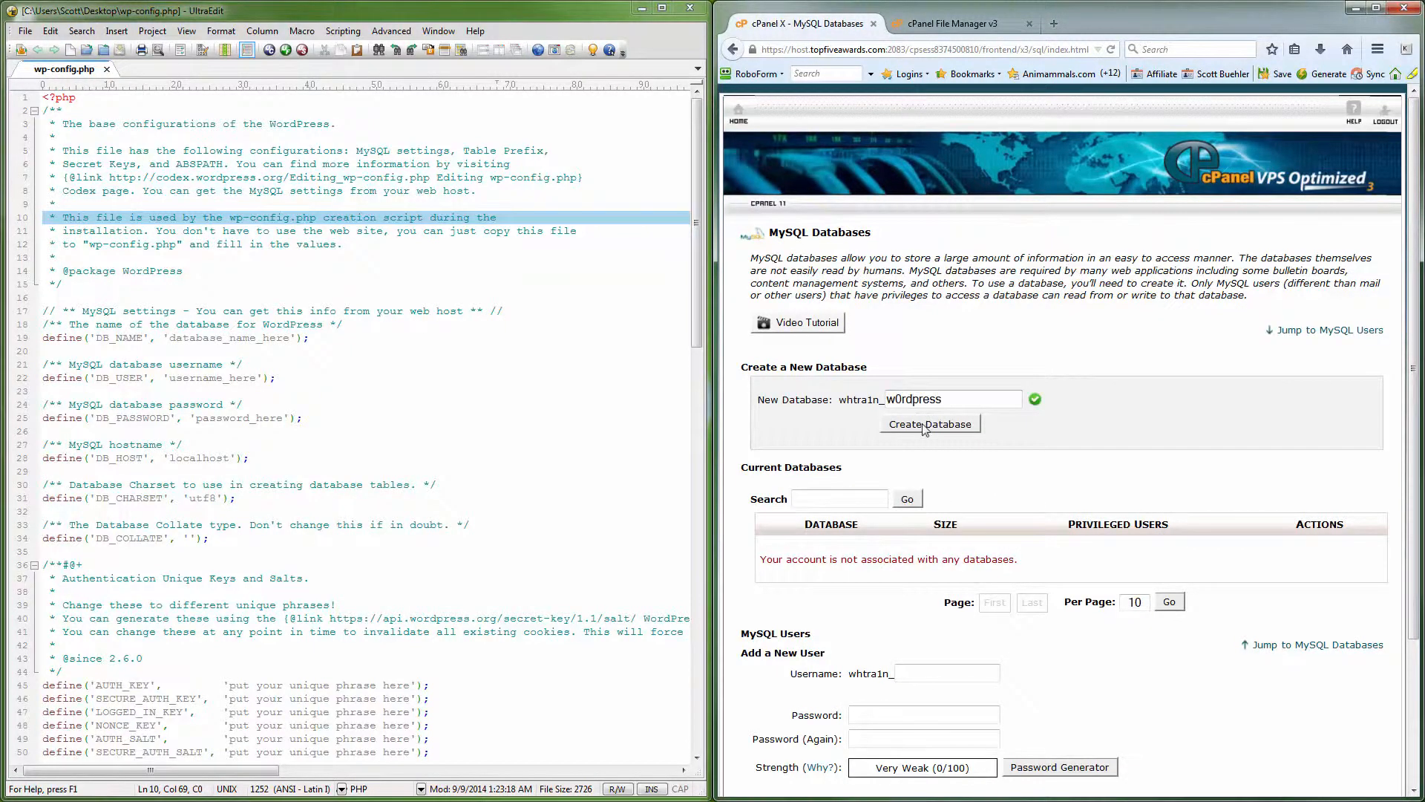
pyautogui.click(923, 424)
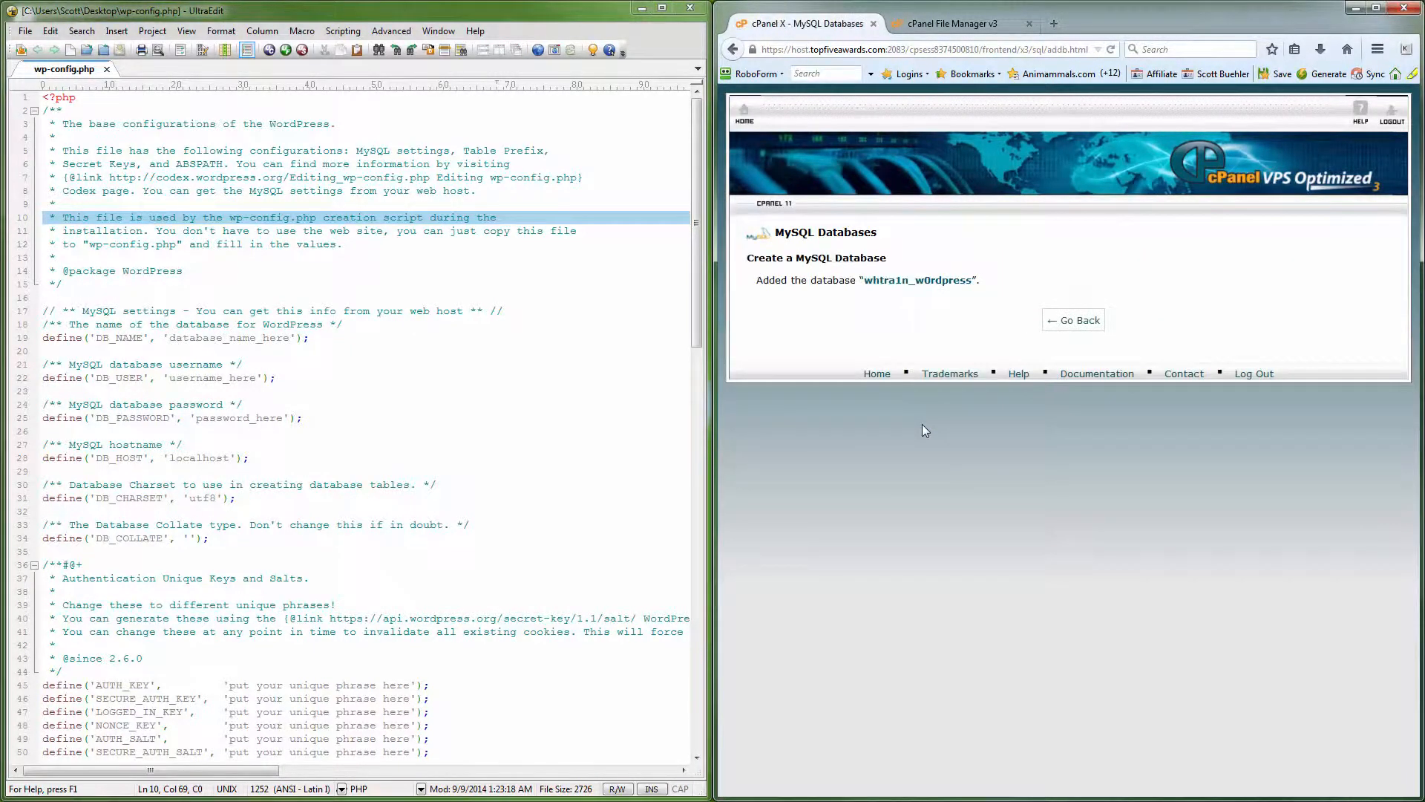
# Copy the new database's full name and paste it over database_name_here as the DB_NAME value in wp-config.php.
pyautogui.moveTo(974, 276); pyautogui.dragTo(868, 284)
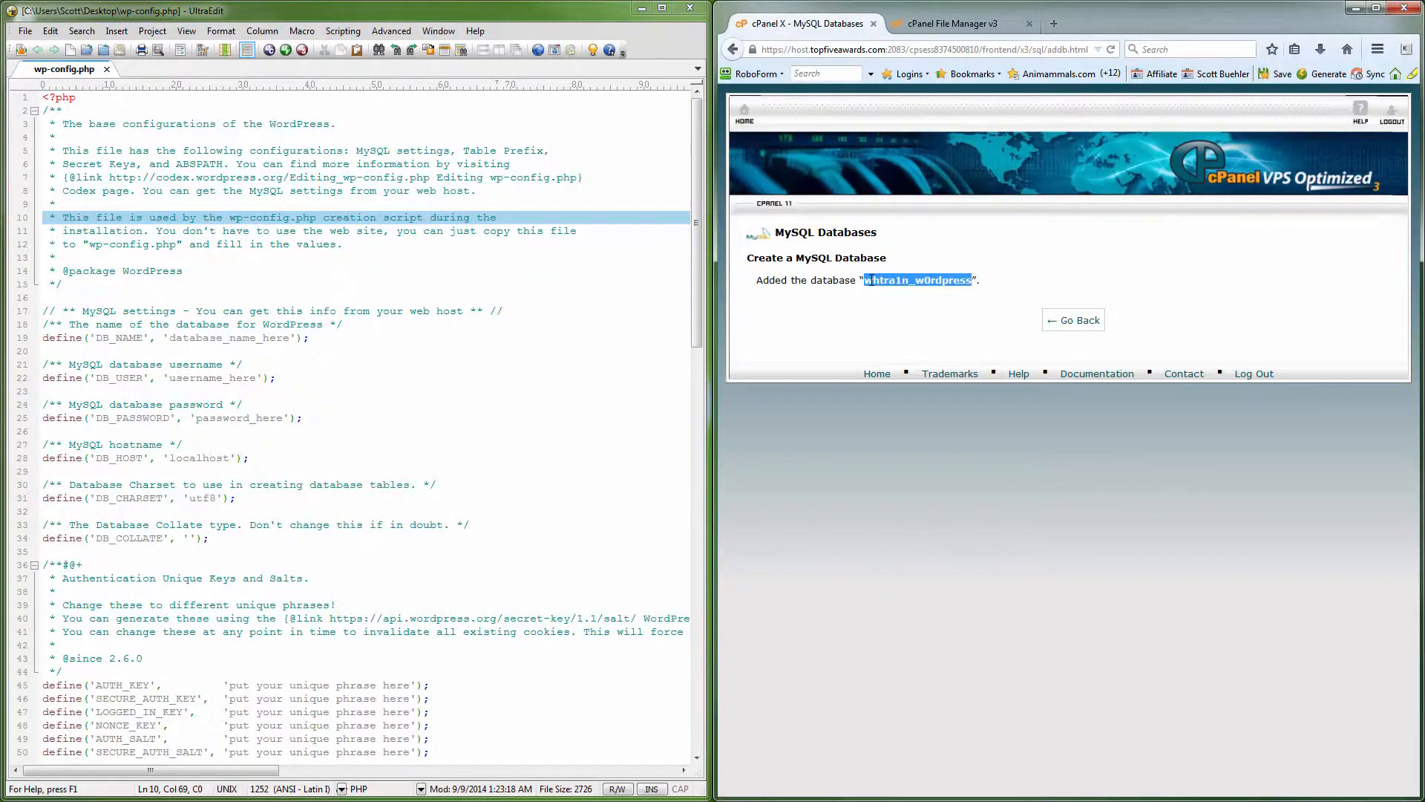
pyautogui.rightClick(872, 280)
pyautogui.click(910, 294)
pyautogui.moveTo(294, 338); pyautogui.dragTo(173, 343)
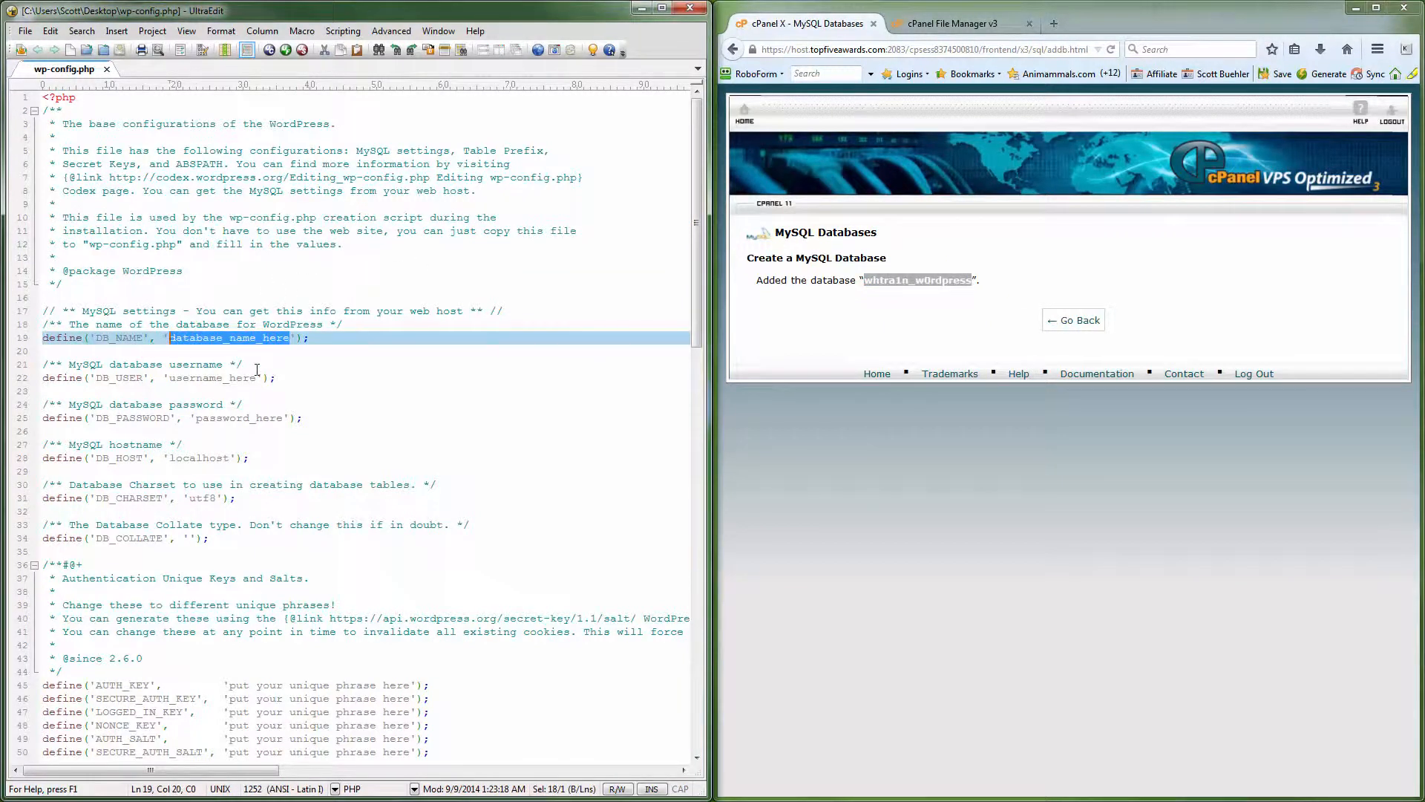
pyautogui.hotkey('ctrl', 'v')
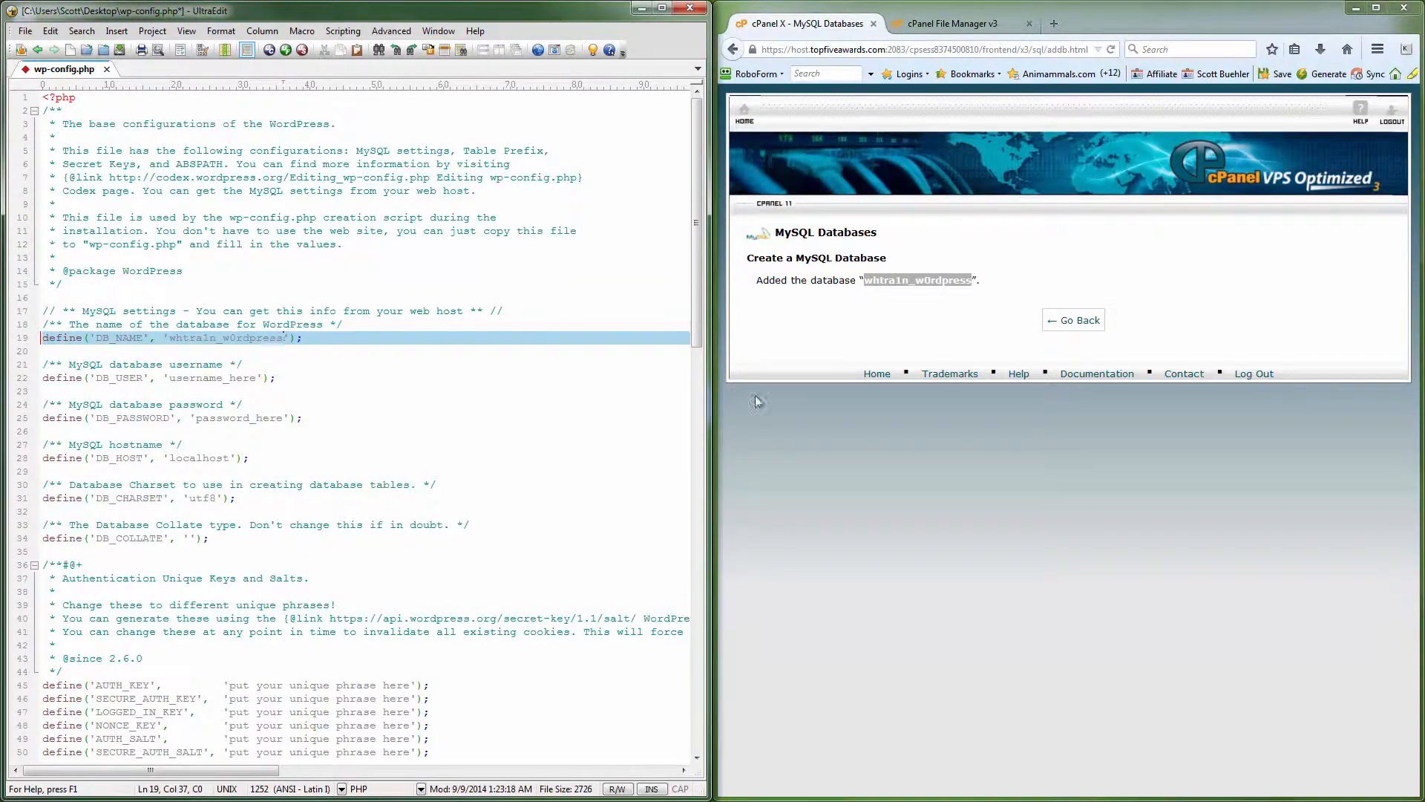
# Go back to the MySQL Databases page in Firefox and enter dem0 as the username for a new MySQL user.
pyautogui.click(1063, 321)
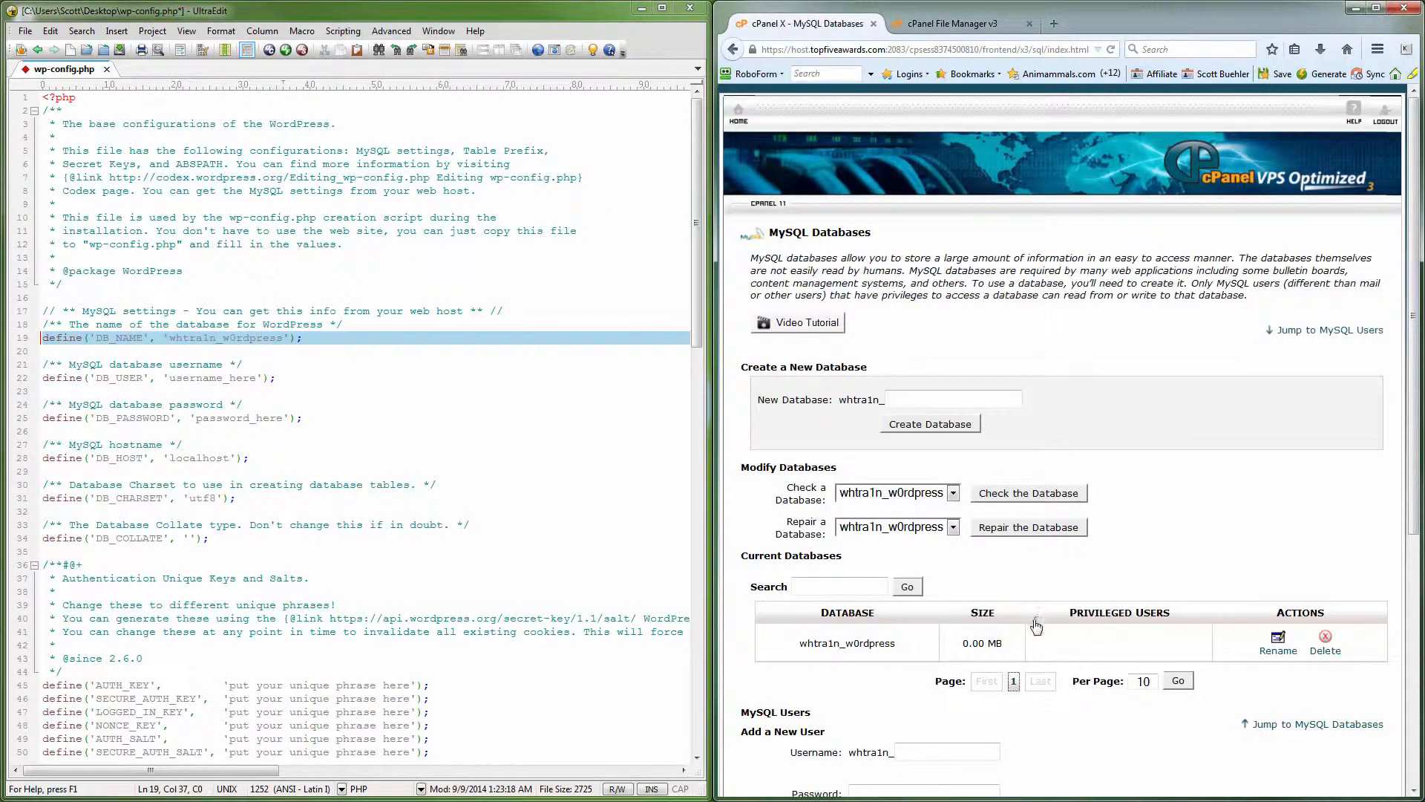
pyautogui.scroll(-5, 1025, 613)
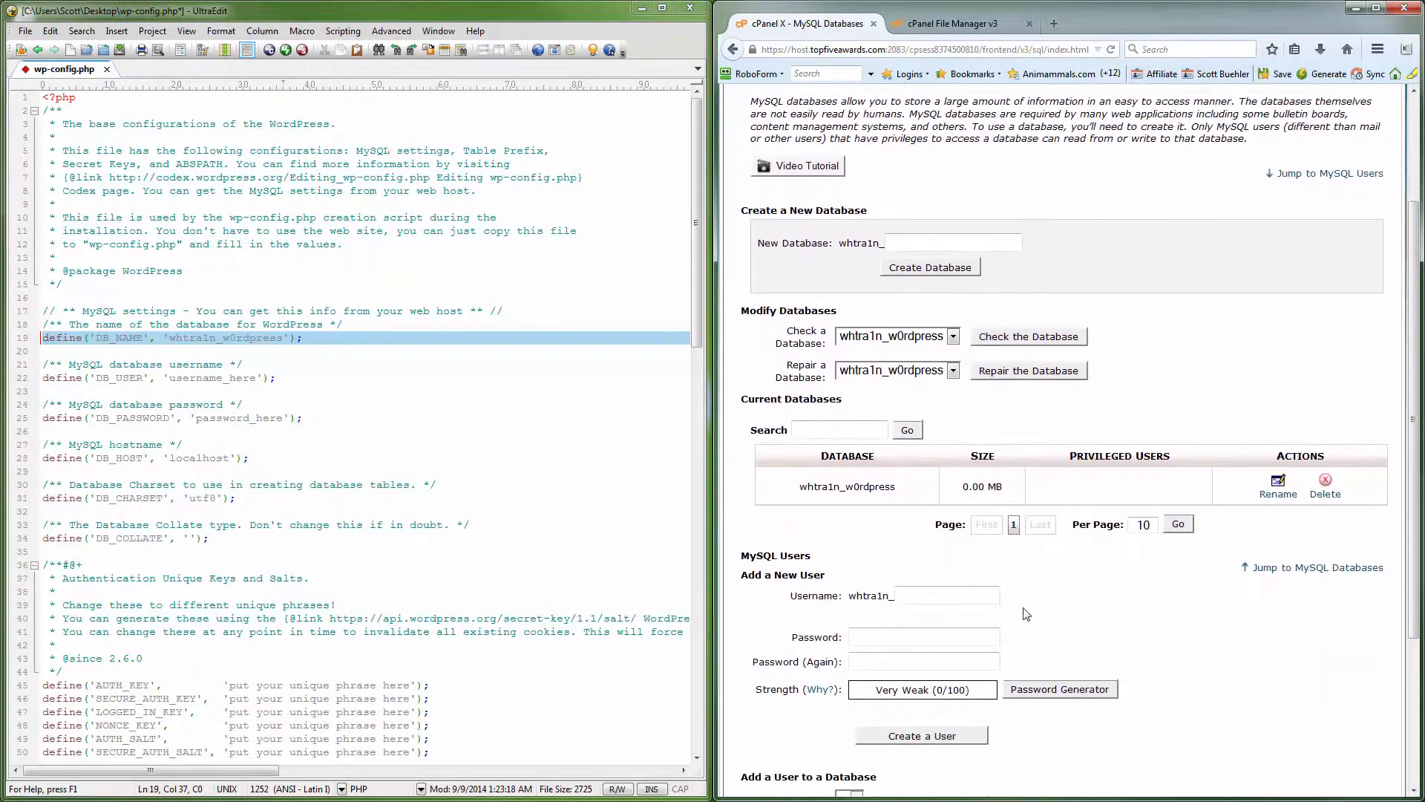
pyautogui.click(931, 581)
pyautogui.write('dem0')
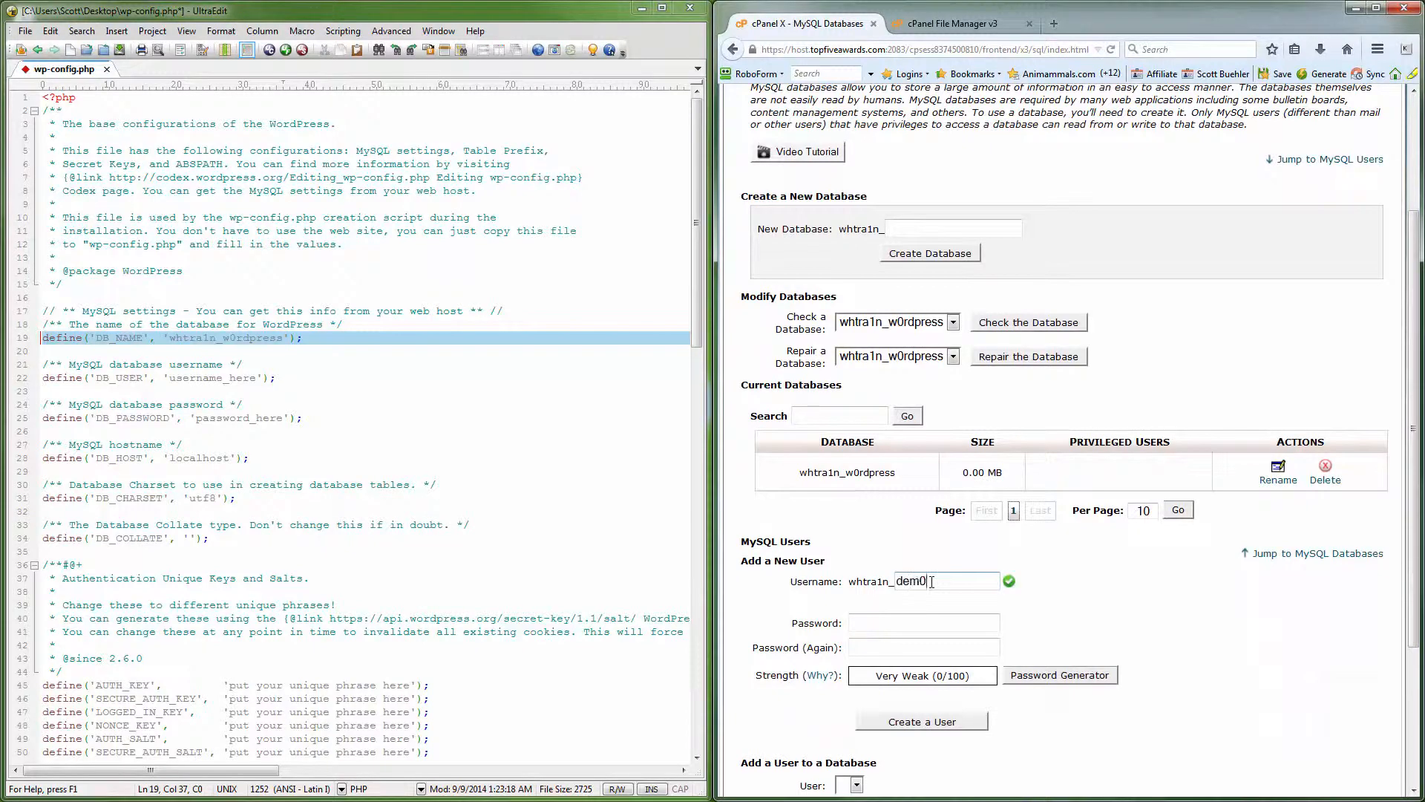
# Generate a new password for the MySQL user with the Password Generator, setting the length to 16.
pyautogui.click(904, 624)
pyautogui.click(1038, 676)
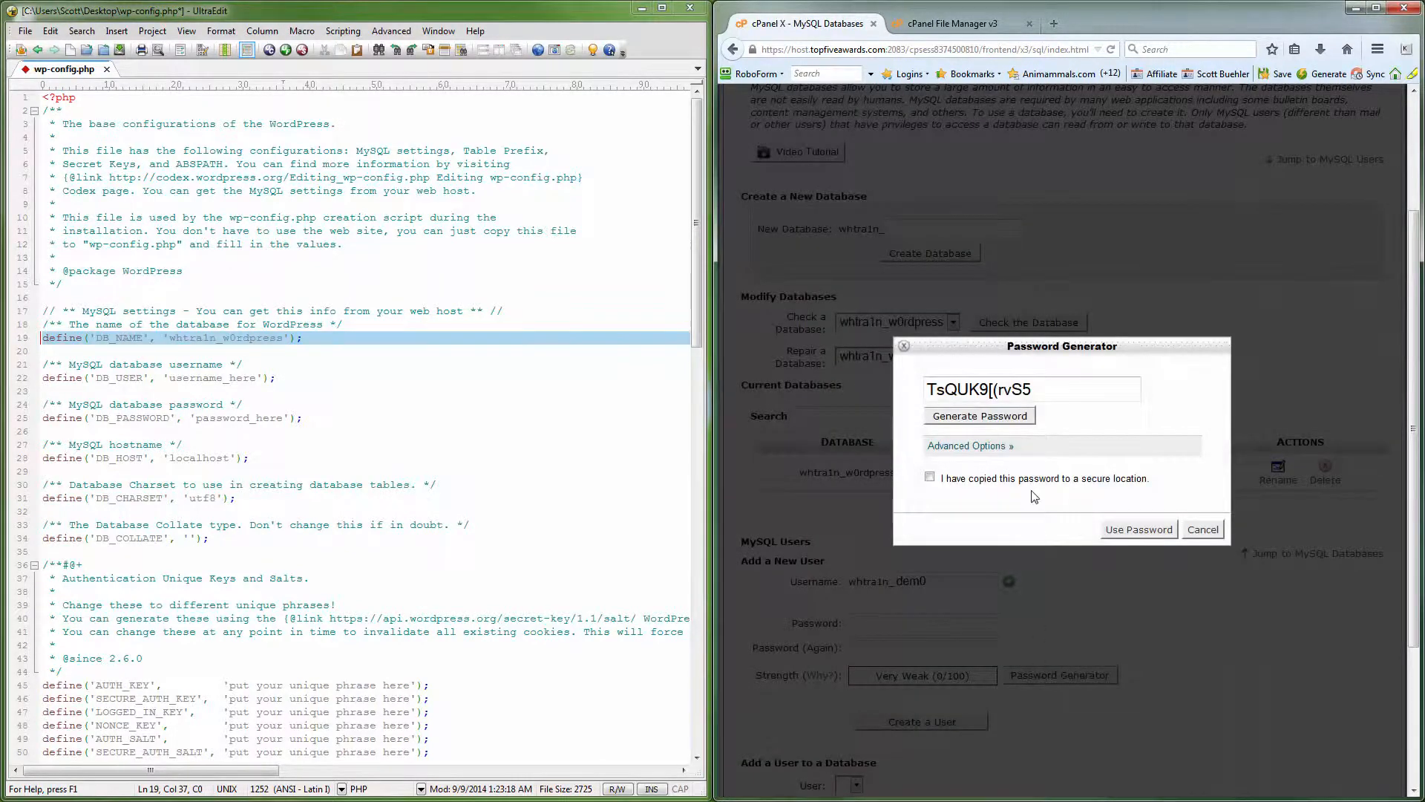
pyautogui.click(985, 449)
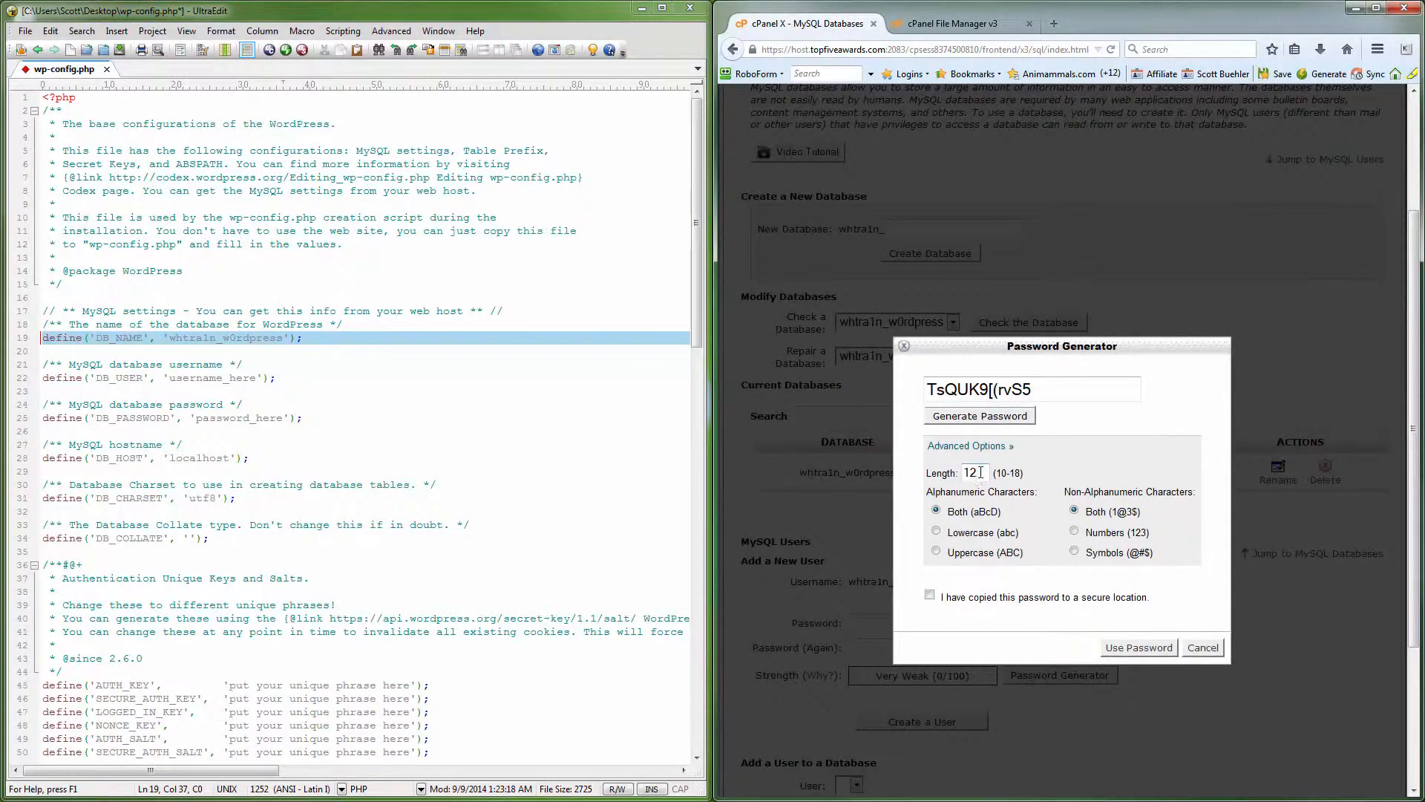
pyautogui.moveTo(981, 472); pyautogui.dragTo(956, 473)
pyautogui.write('1')
pyautogui.click(1002, 420)
pyautogui.click(1002, 420)
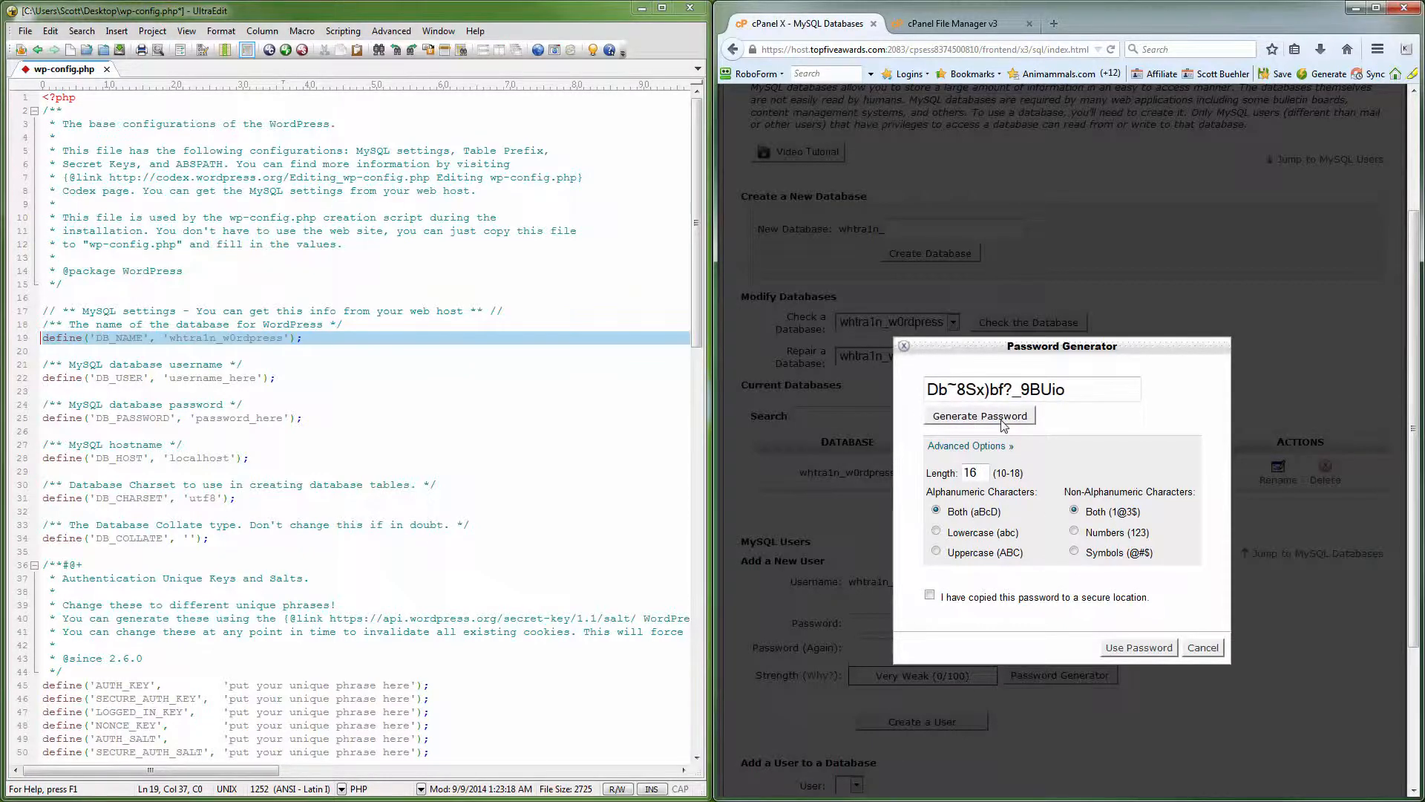
# Copy the generated password, cancel the Password Generator, and paste the password into both password fields of the new MySQL user.
pyautogui.moveTo(1073, 391); pyautogui.dragTo(933, 389)
pyautogui.rightClick(943, 389)
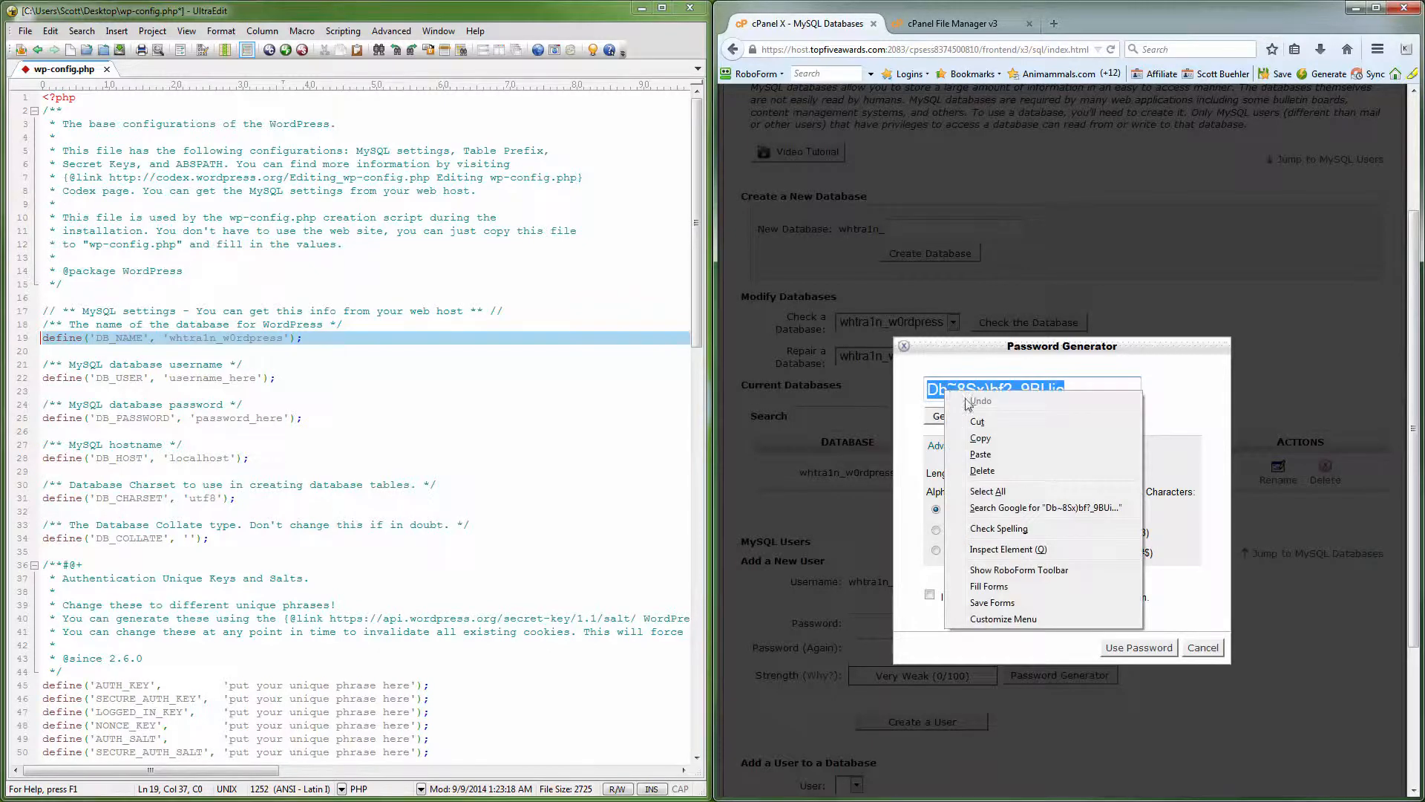
pyautogui.click(980, 440)
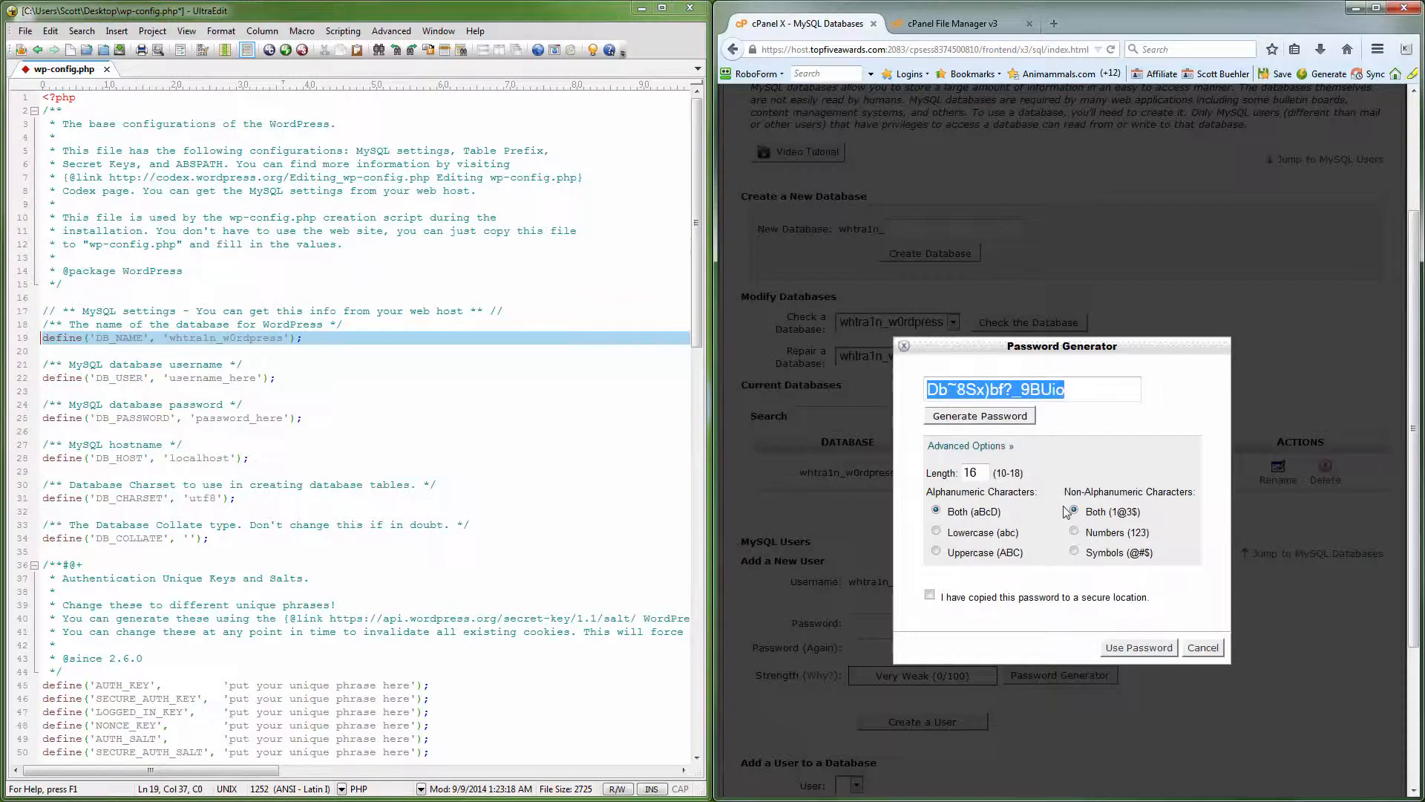
pyautogui.click(1197, 650)
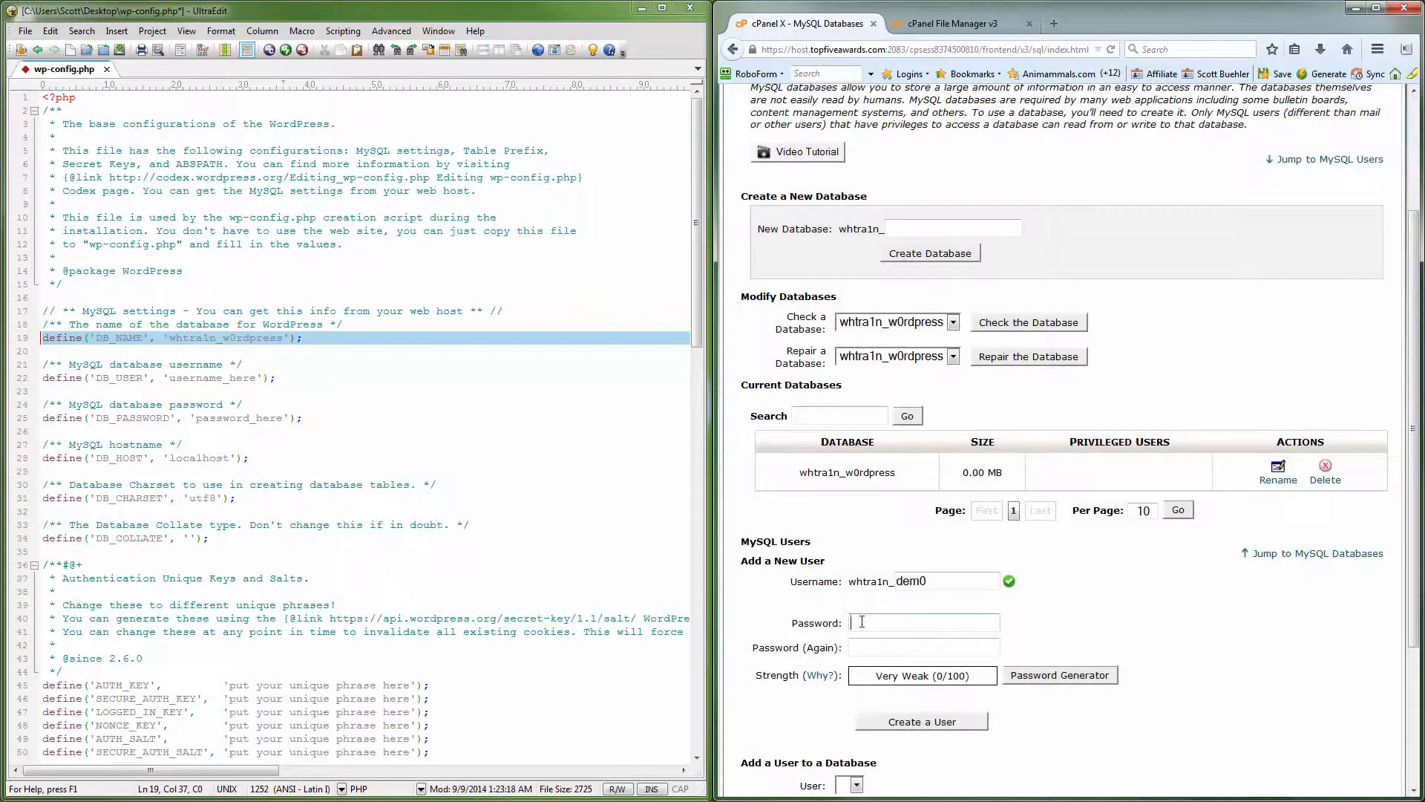
pyautogui.hotkey('ctrl', 'v')
pyautogui.click(879, 645)
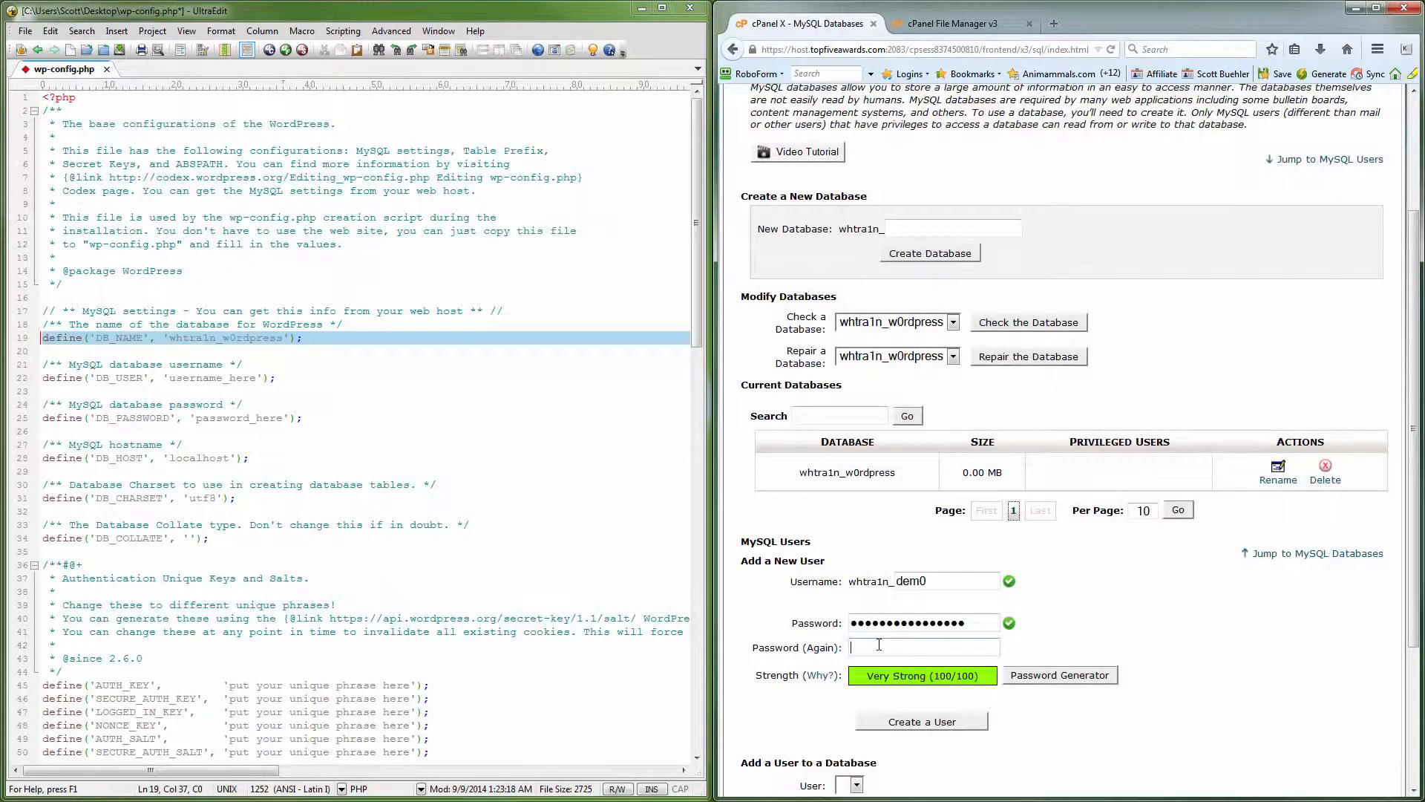
pyautogui.hotkey('ctrl', 'v')
# Paste the database password as DB_PASSWORD in wp-config.php, set DB_USER to whtra1n_dem0, and save the file.
pyautogui.moveTo(196, 418); pyautogui.dragTo(279, 418)
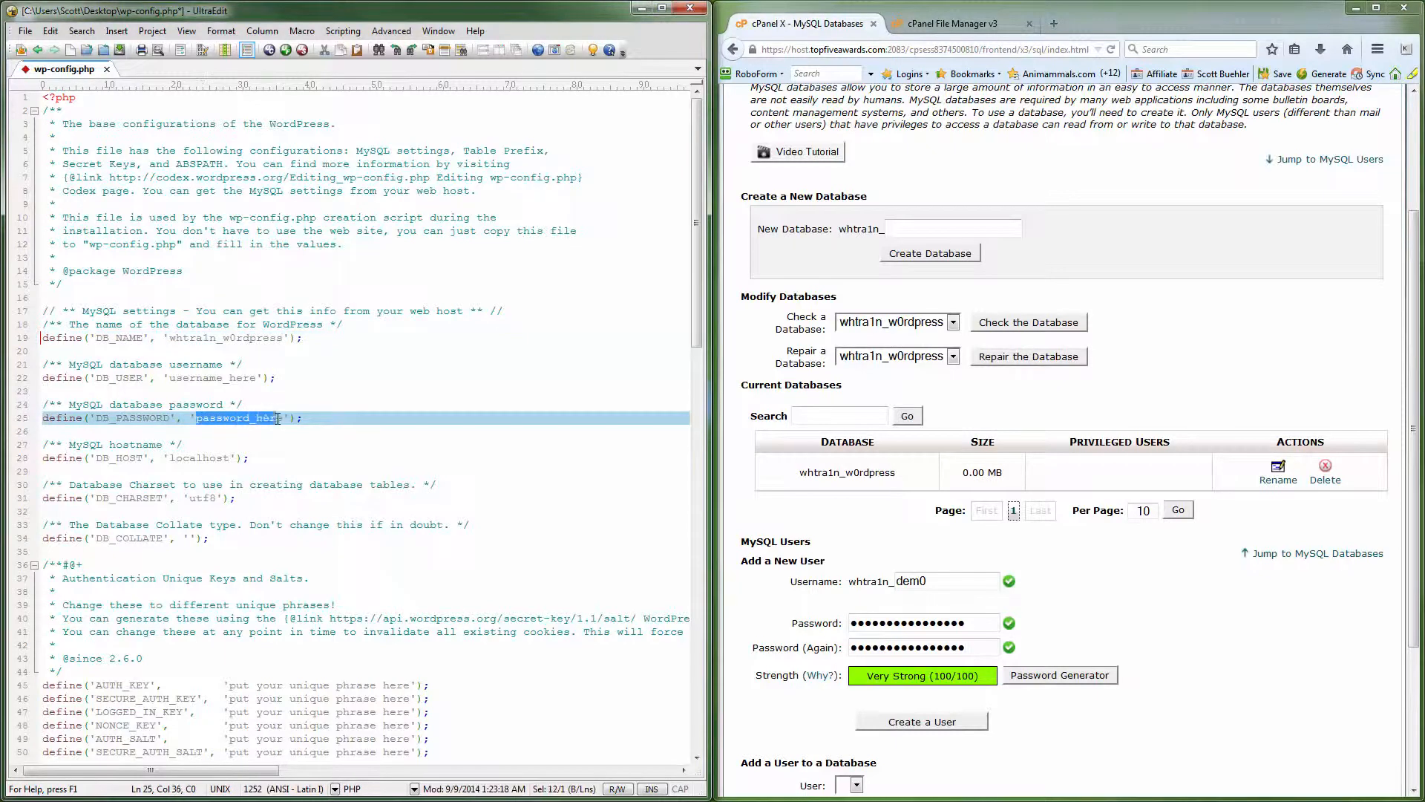
pyautogui.hotkey('ctrl', 'v')
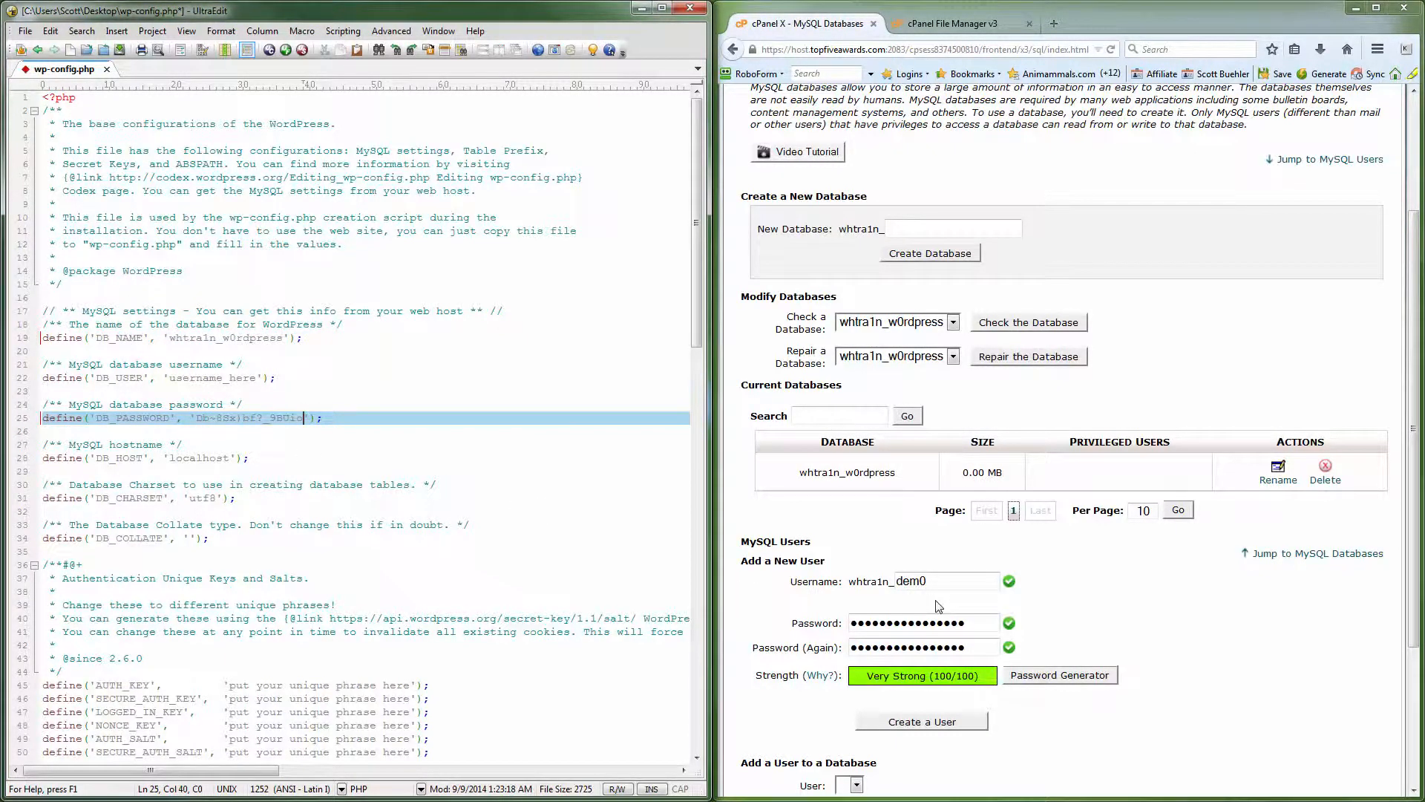
pyautogui.moveTo(850, 581); pyautogui.dragTo(893, 585)
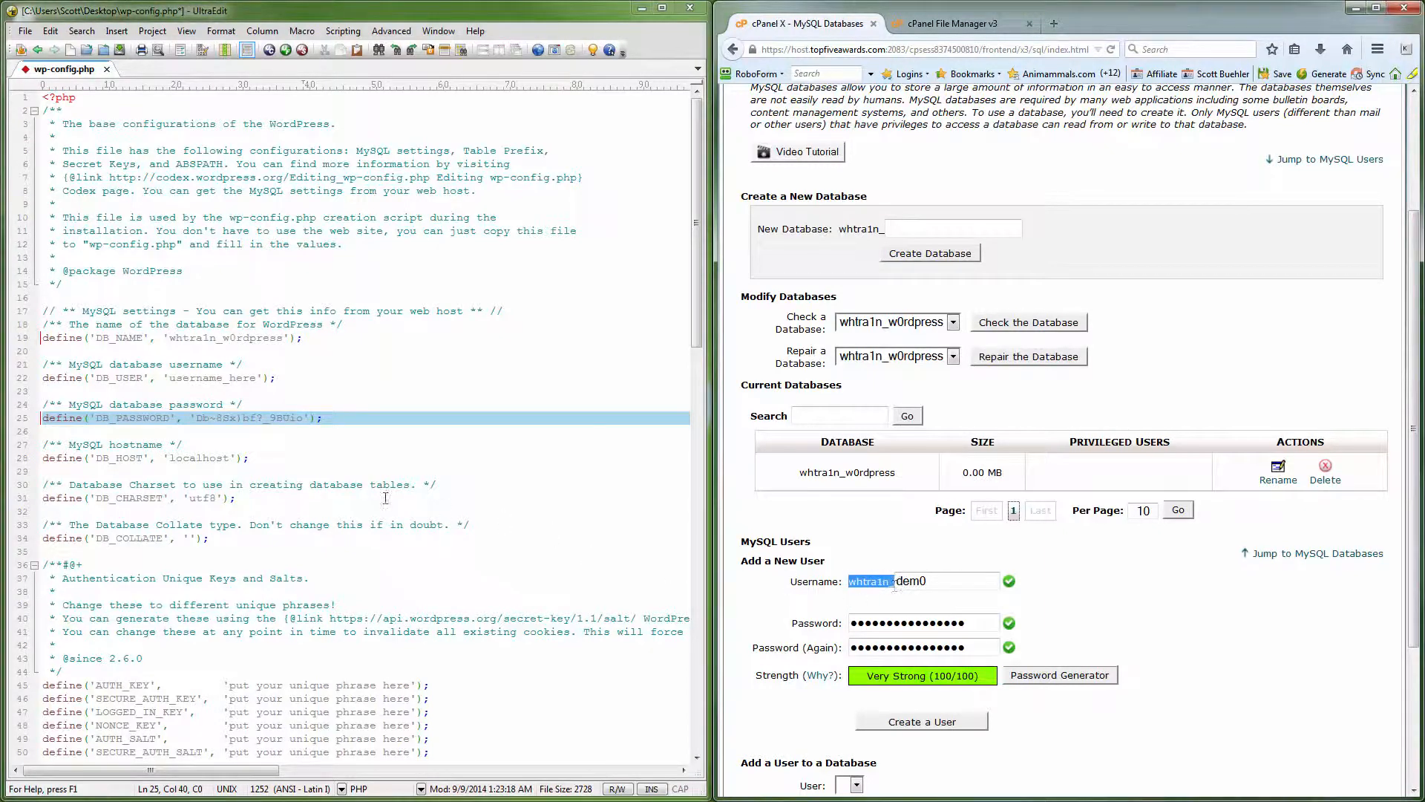
pyautogui.moveTo(171, 379); pyautogui.dragTo(256, 380)
pyautogui.hotkey('ctrl', 'v')
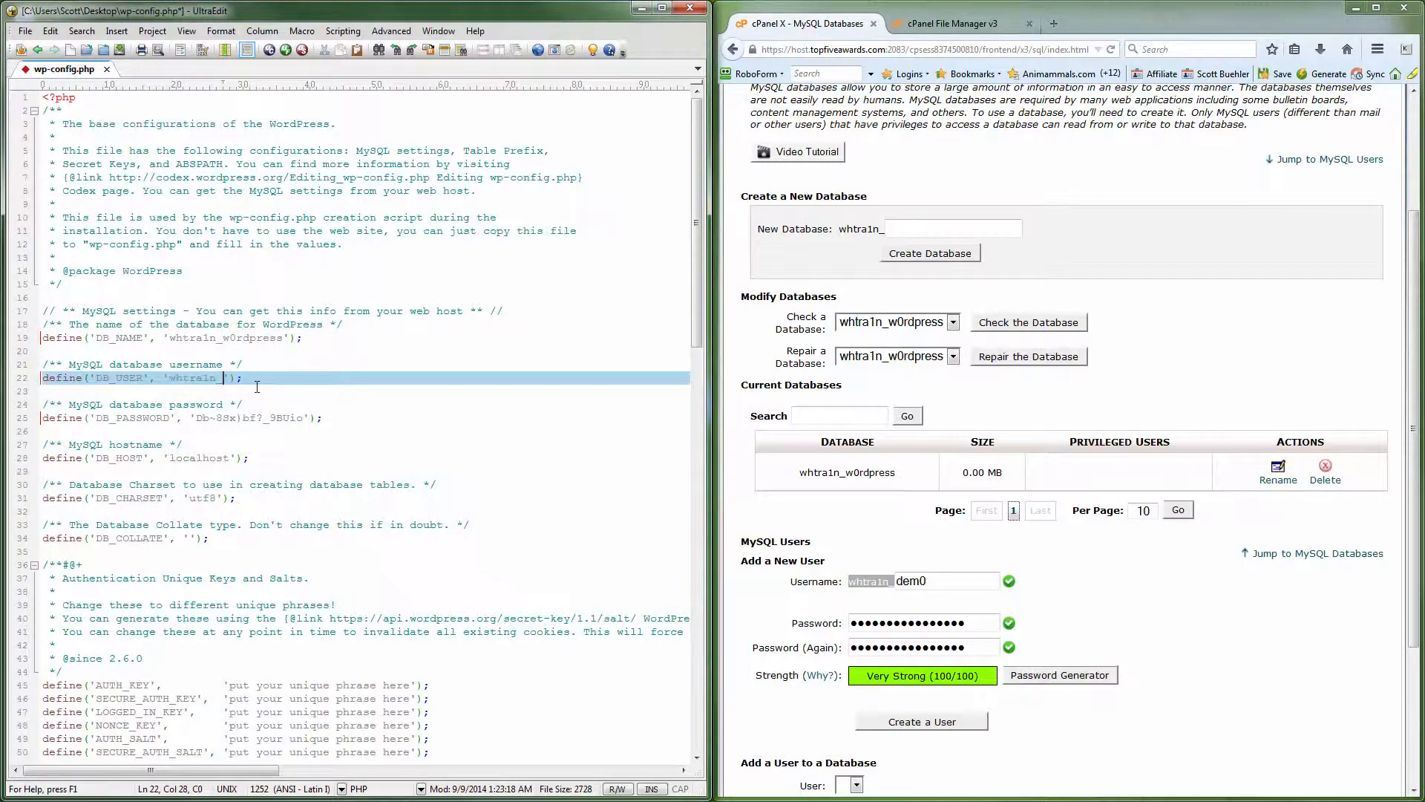
pyautogui.write('dem0')
pyautogui.hotkey('ctrl', 's')
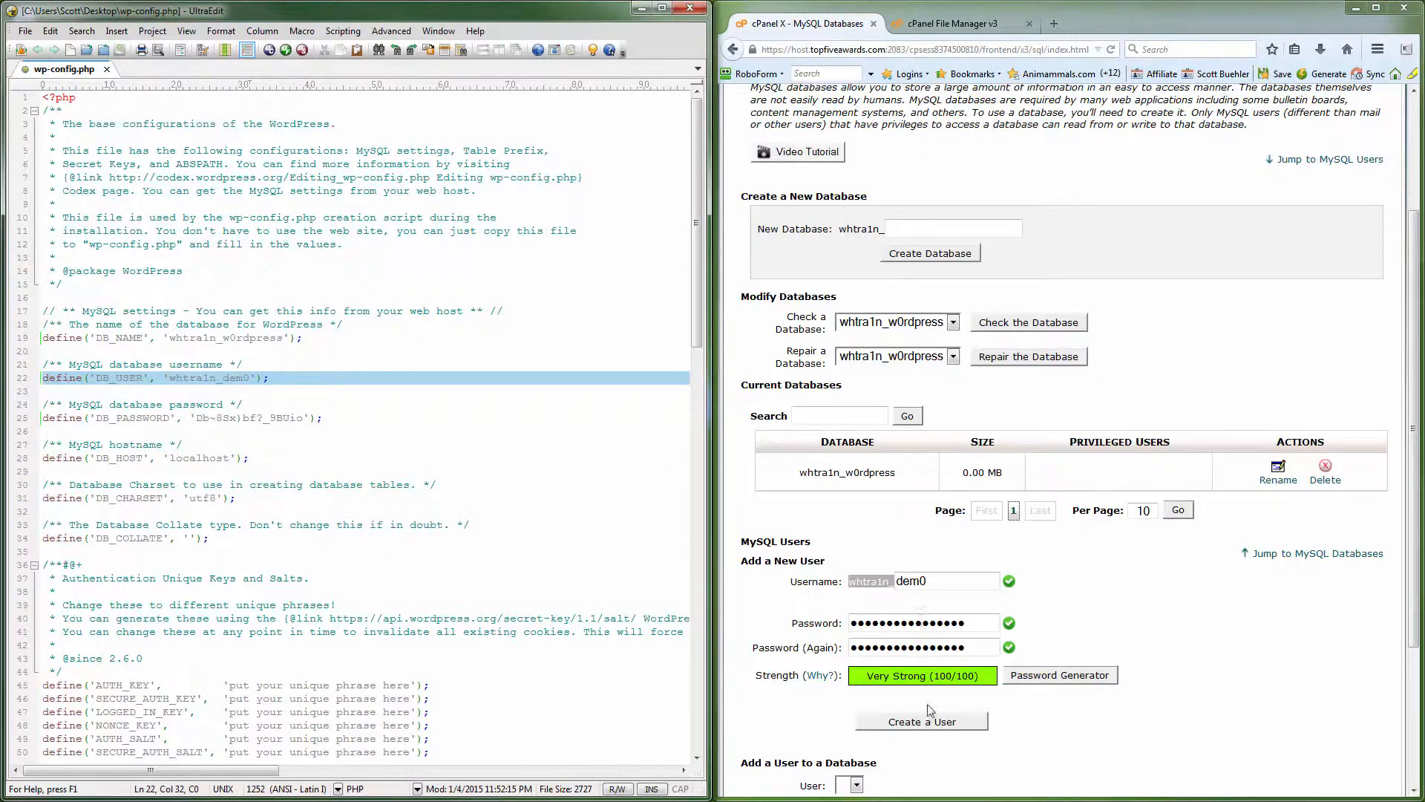
# Create the MySQL user in cPanel, return to MySQL Databases, and add whtra1n_dem0 to the whtra1n_w0rdpress database.
pyautogui.click(926, 723)
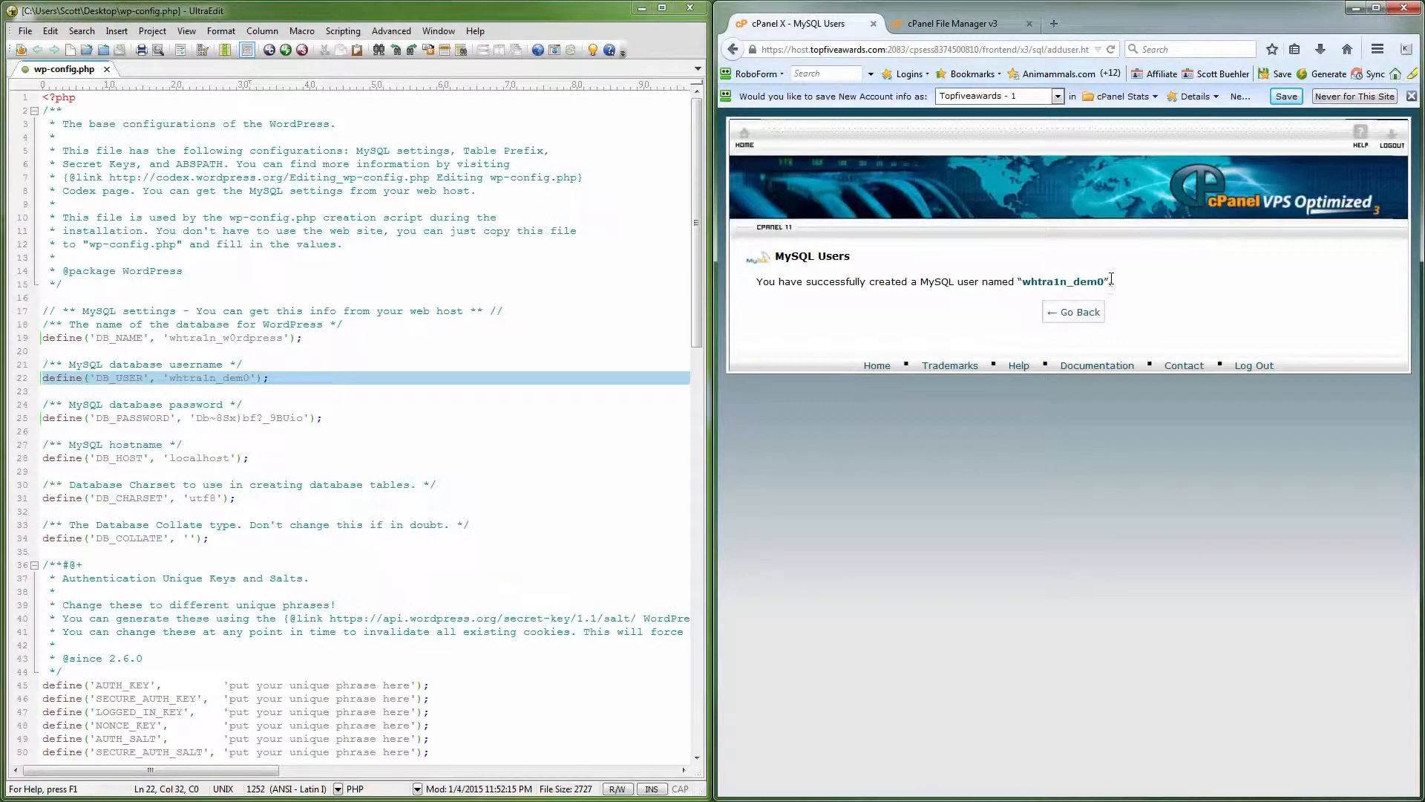
pyautogui.click(1100, 313)
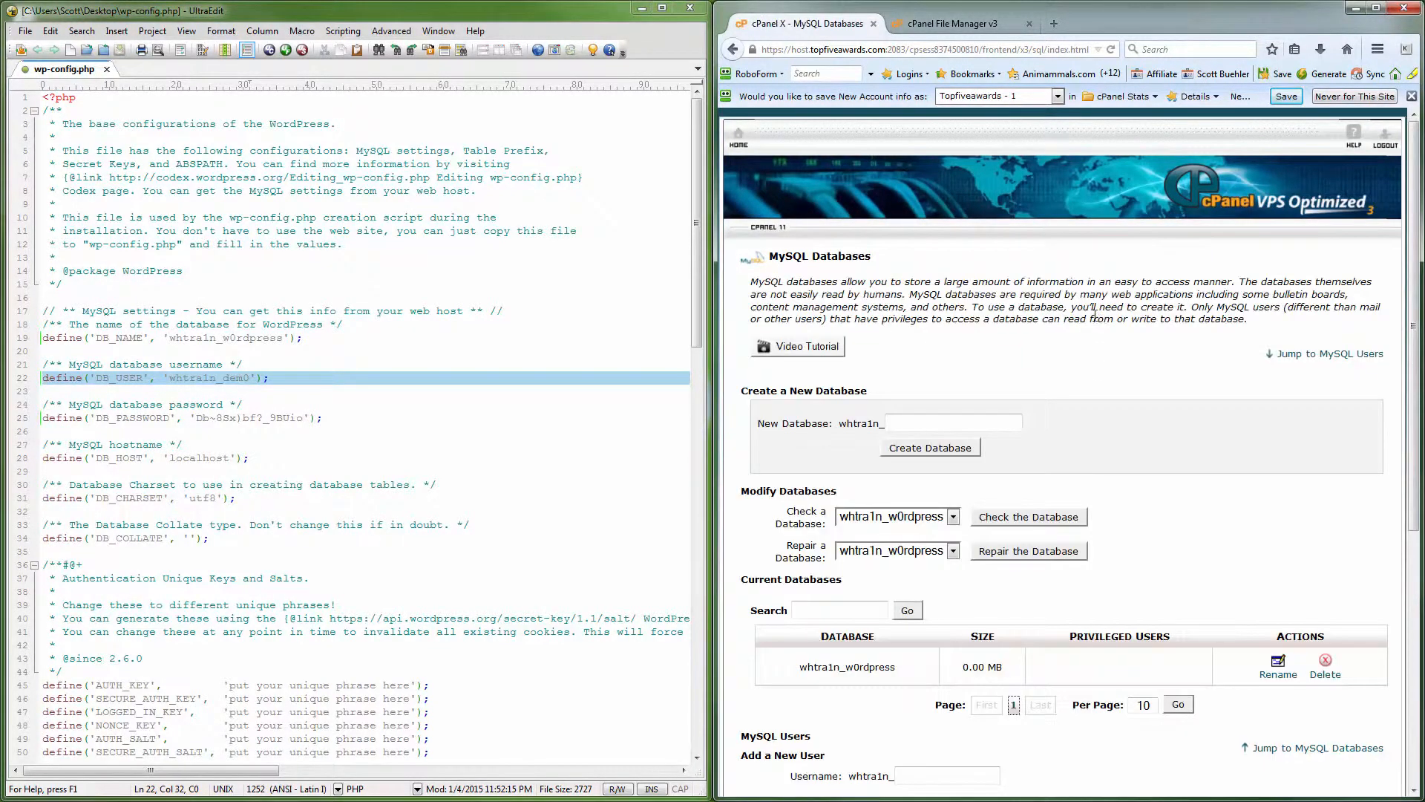
pyautogui.scroll(-5, 1119, 550)
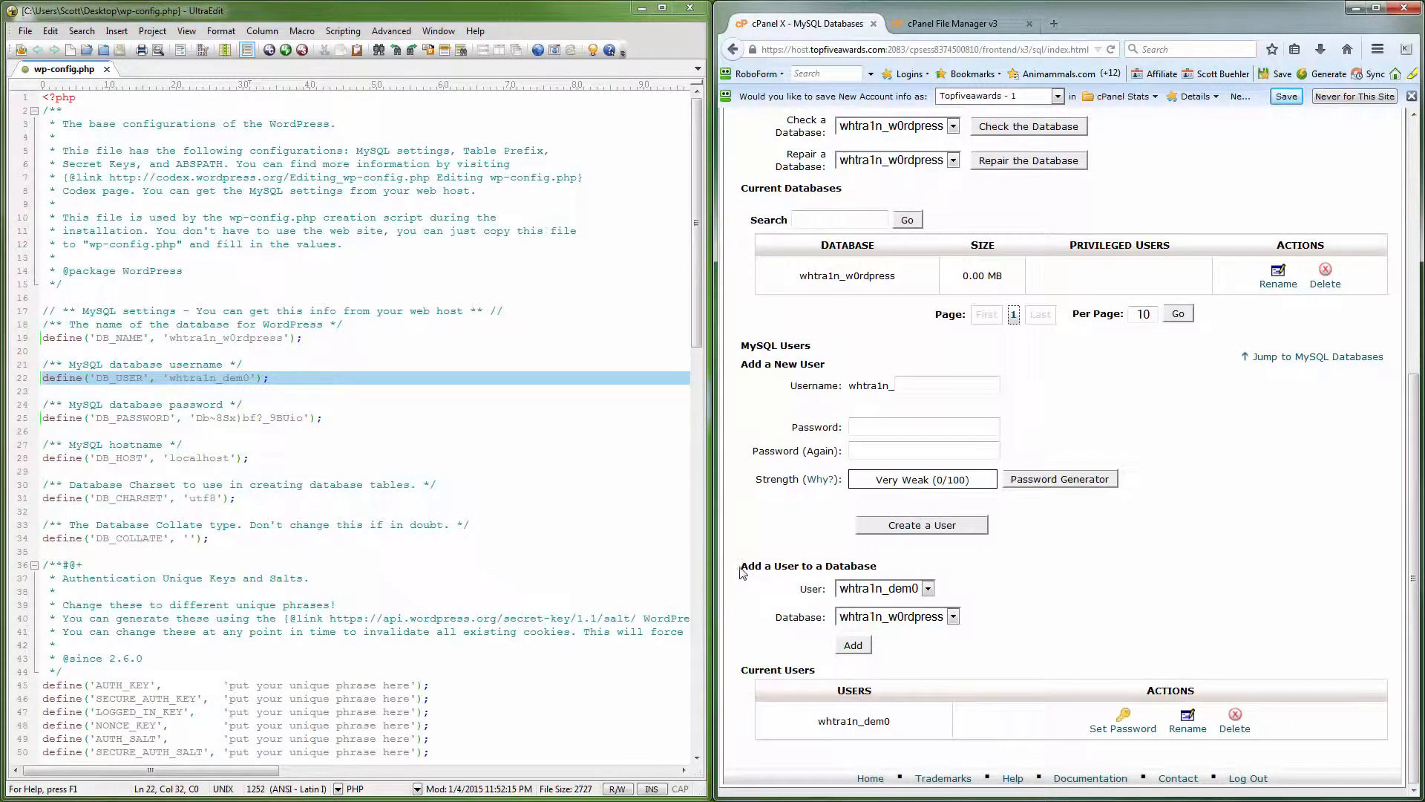
pyautogui.moveTo(741, 566); pyautogui.dragTo(873, 567)
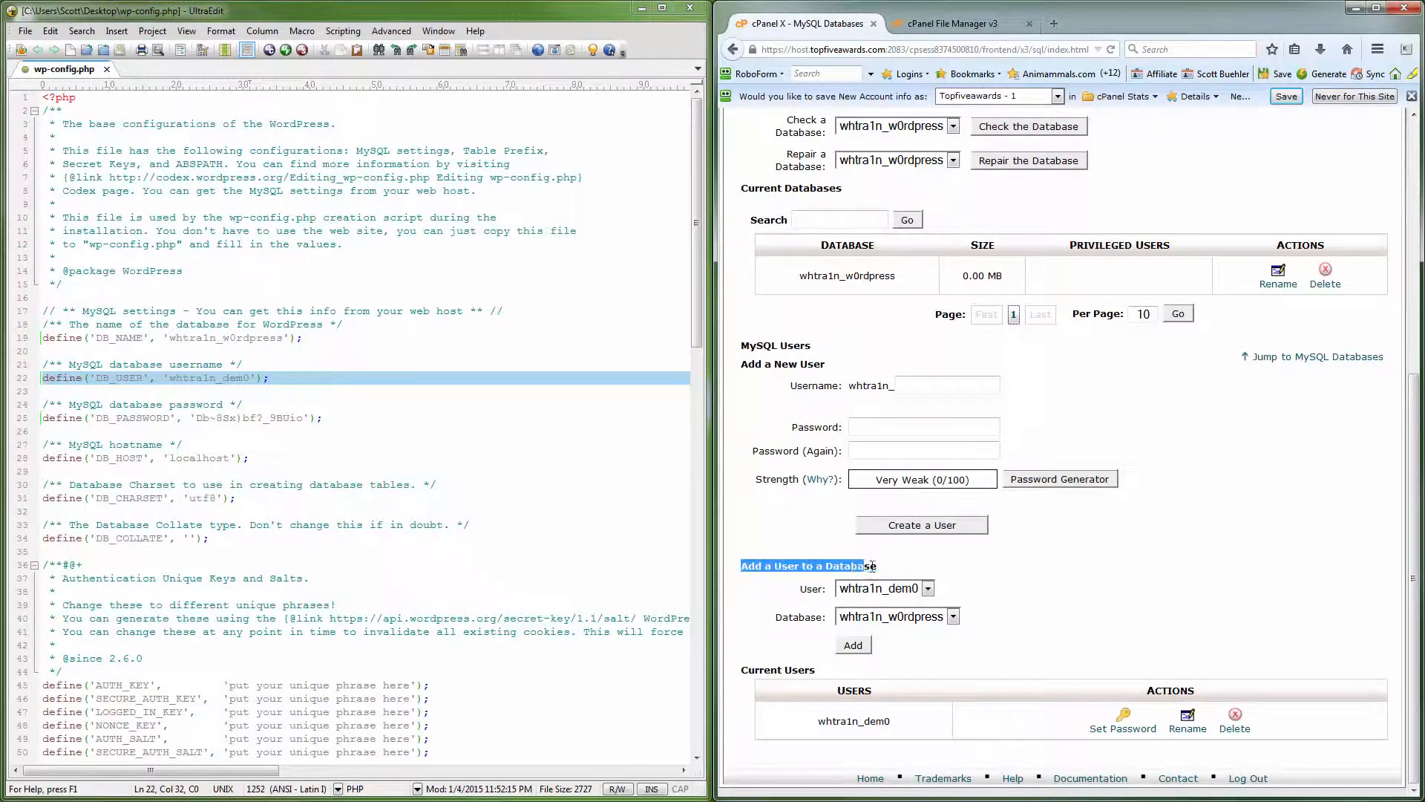
pyautogui.click(943, 572)
pyautogui.click(853, 645)
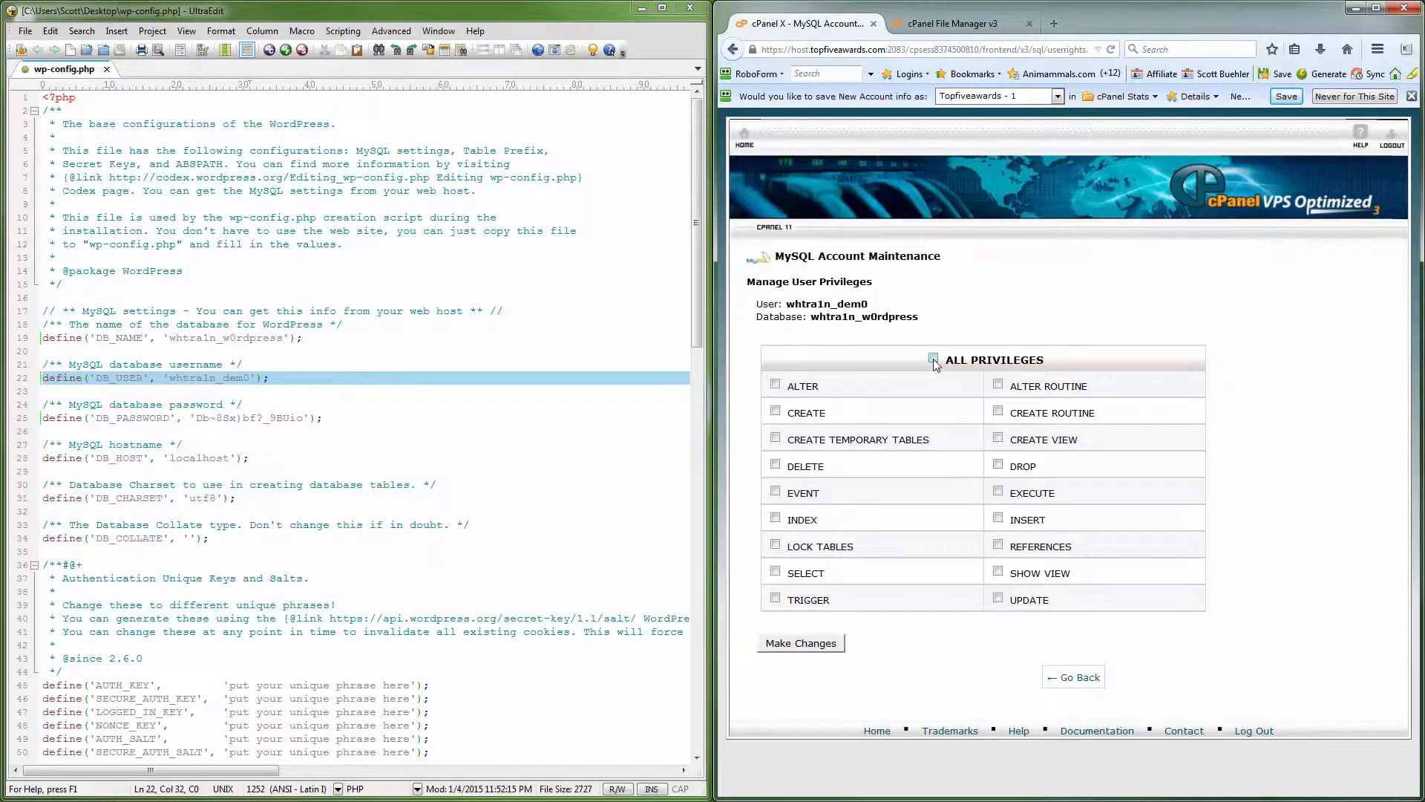
# Grant the user ALL PRIVILEGES on the whtra1n_w0rdpress database and go back to the MySQL Databases page.
pyautogui.click(793, 646)
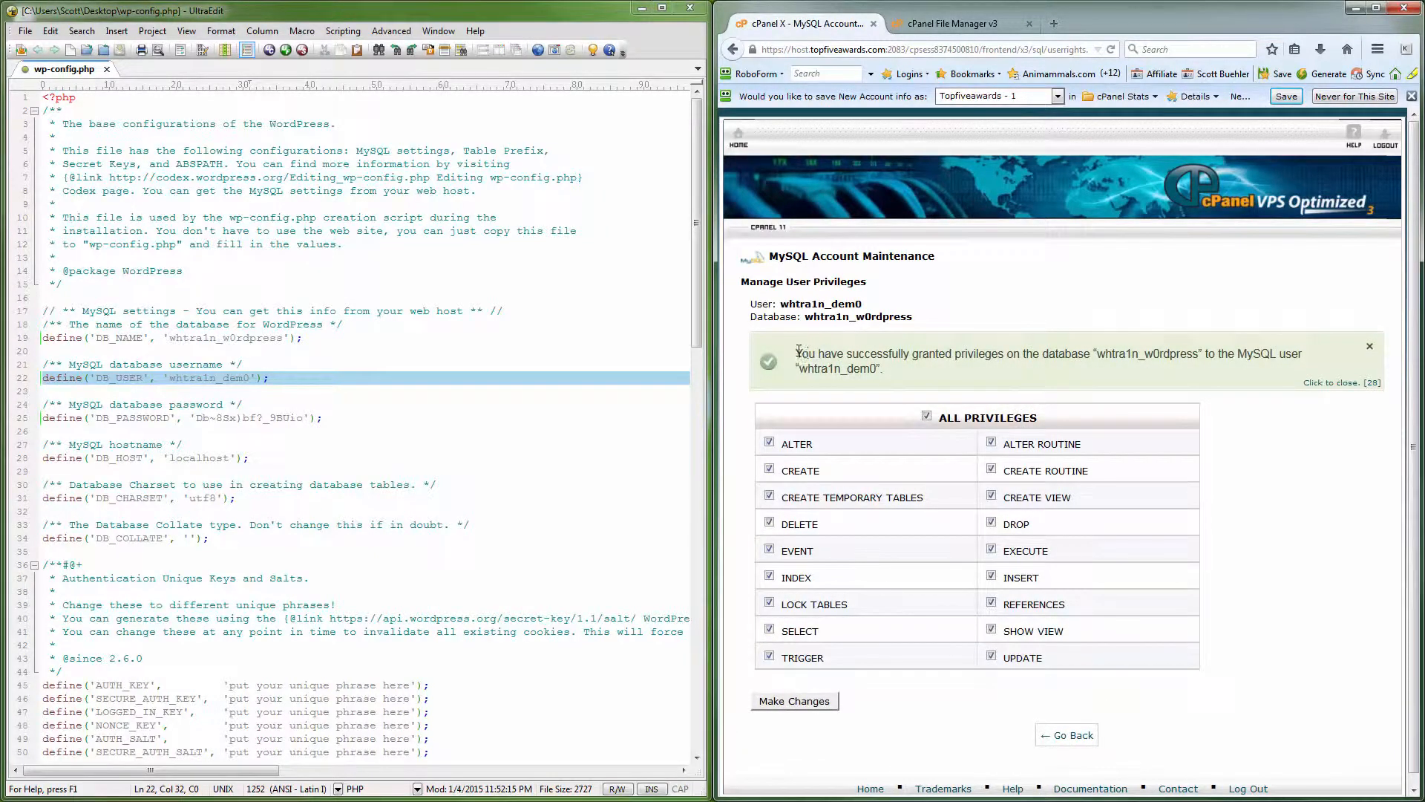
pyautogui.moveTo(799, 351); pyautogui.dragTo(891, 373)
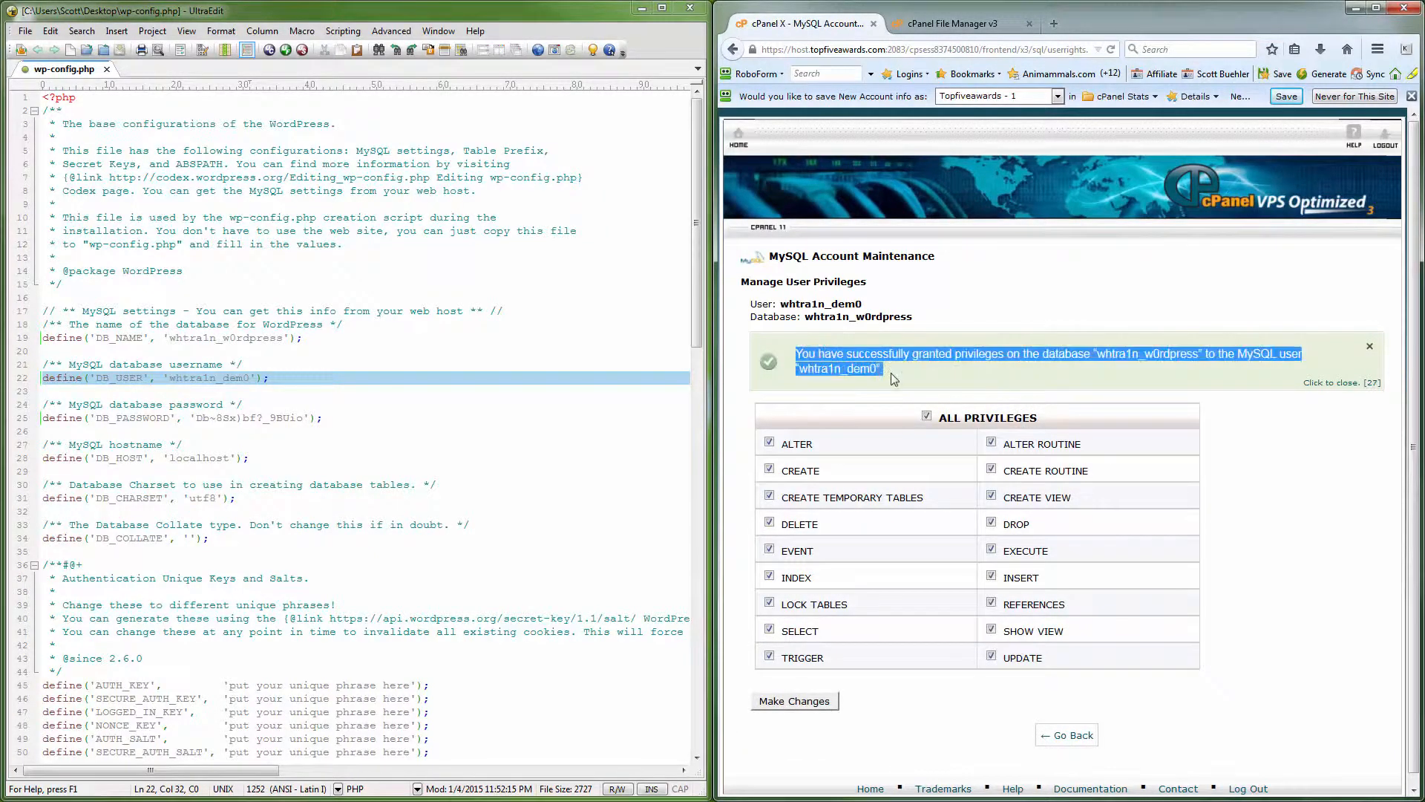
pyautogui.click(1063, 736)
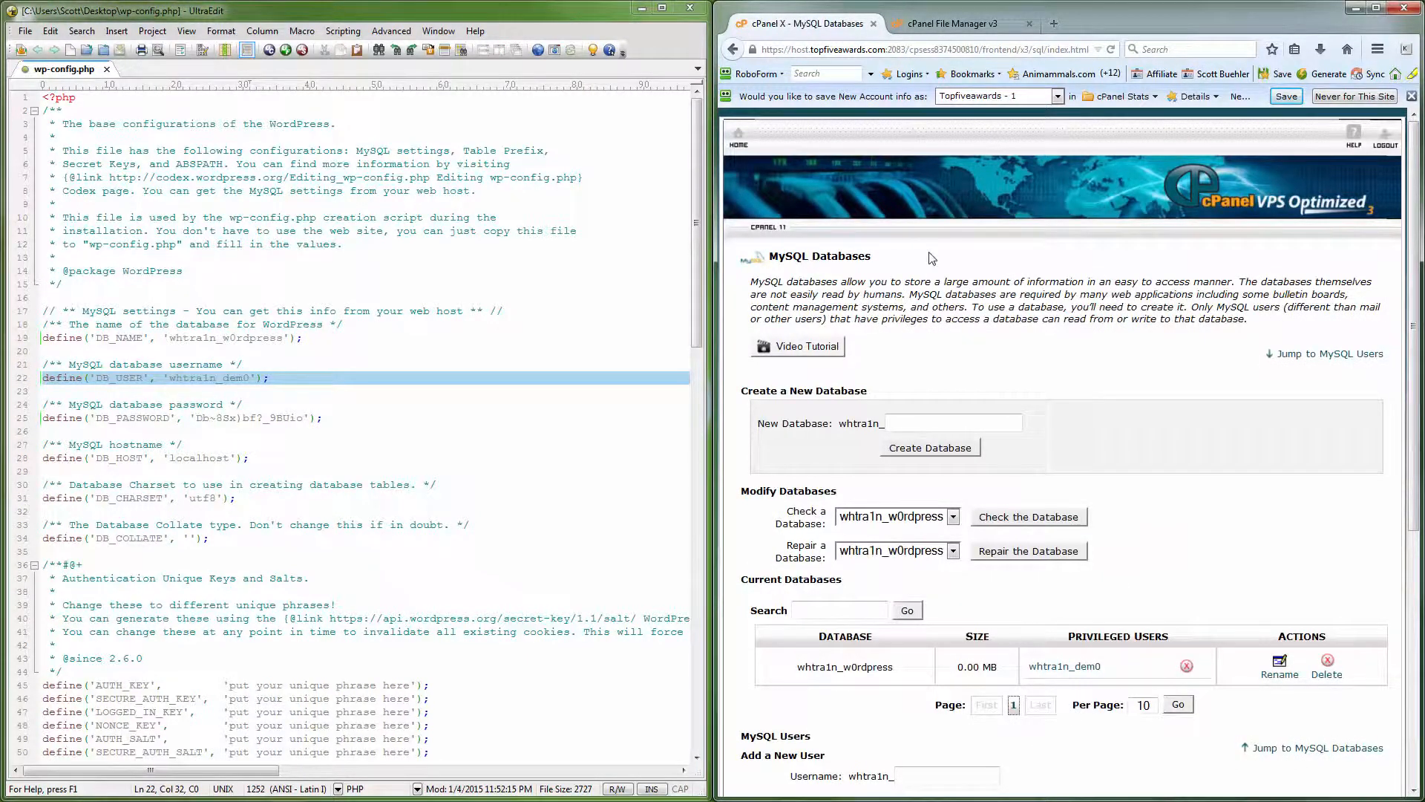
# Switch to the cPanel File Manager and delete wp-config-sample.php from public_html.
pyautogui.click(921, 25)
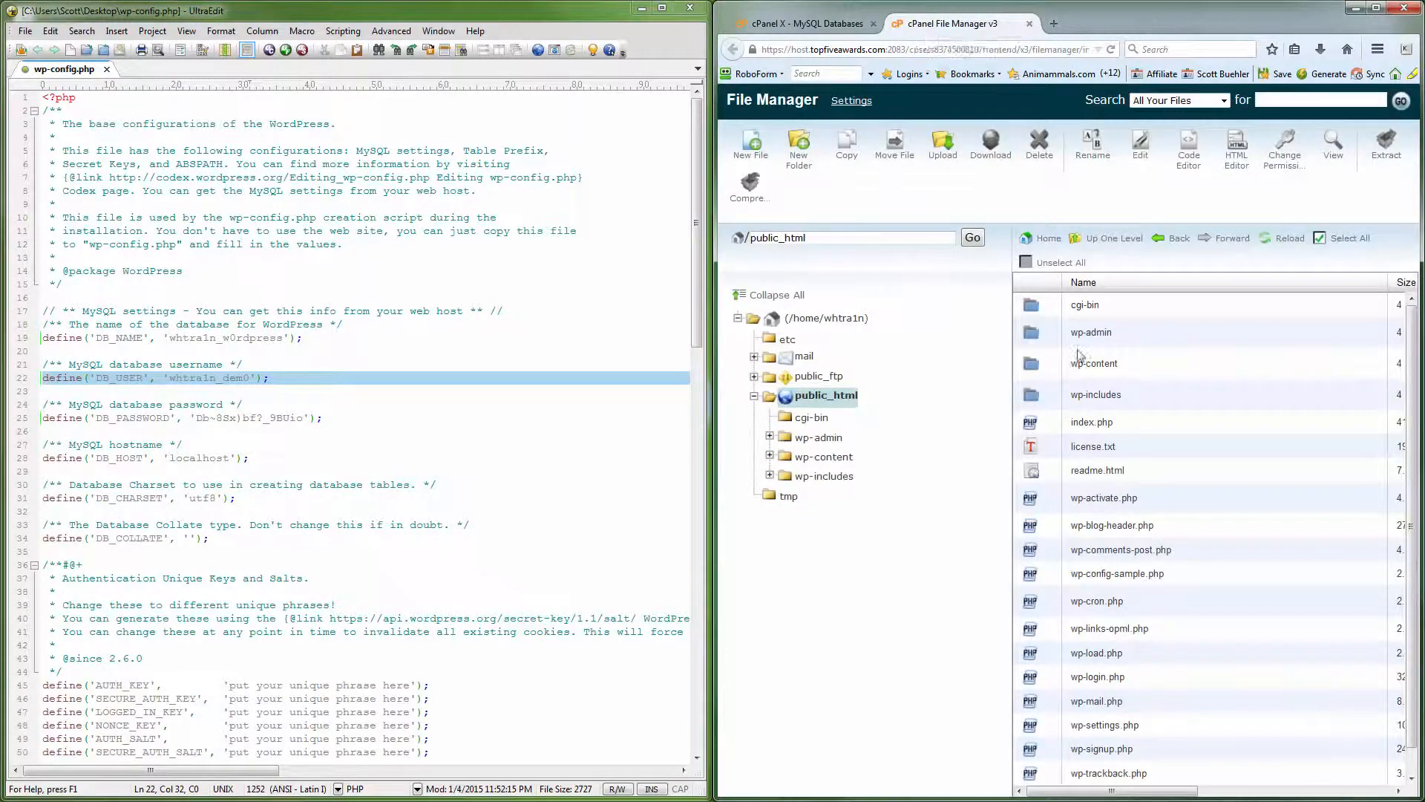
pyautogui.click(1173, 580)
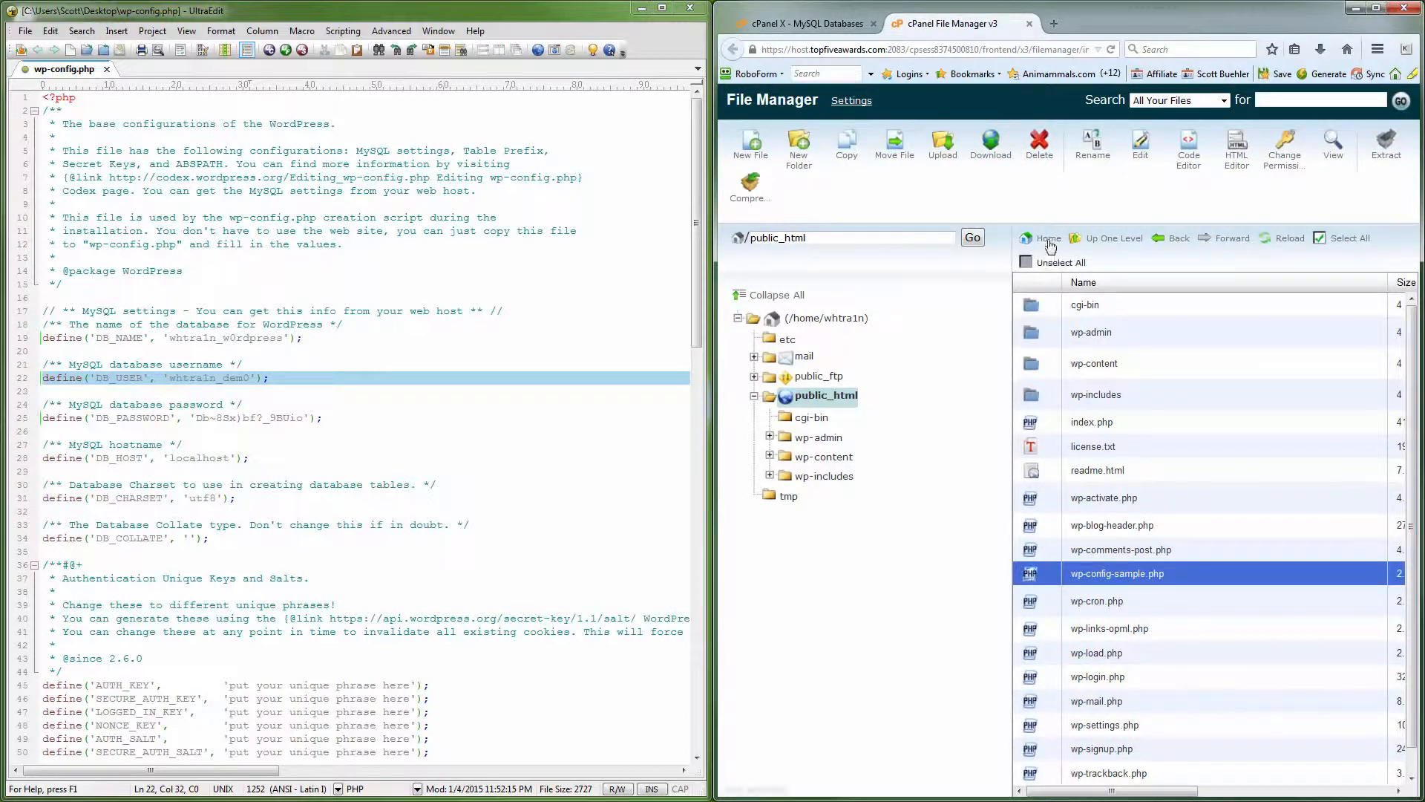
pyautogui.click(1040, 147)
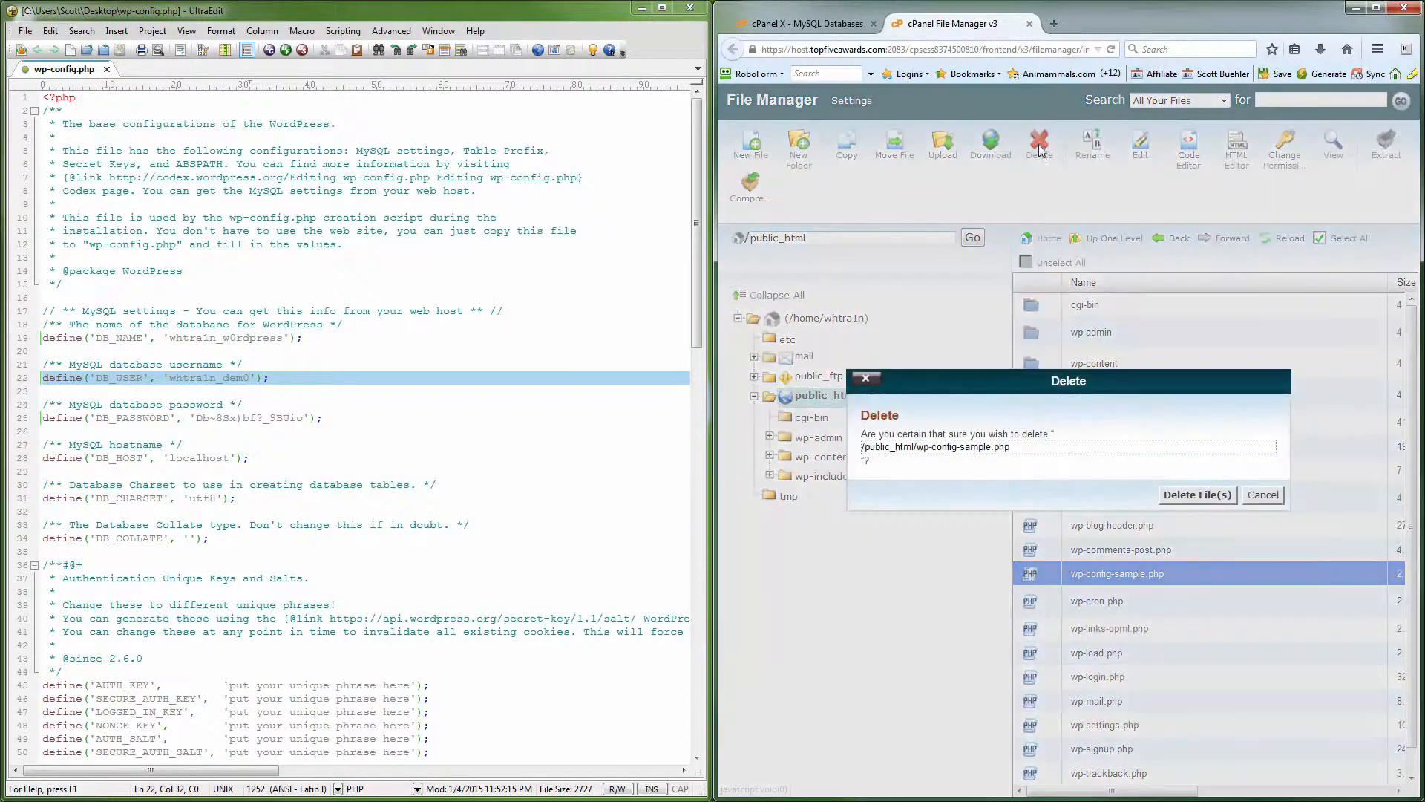
pyautogui.click(1196, 495)
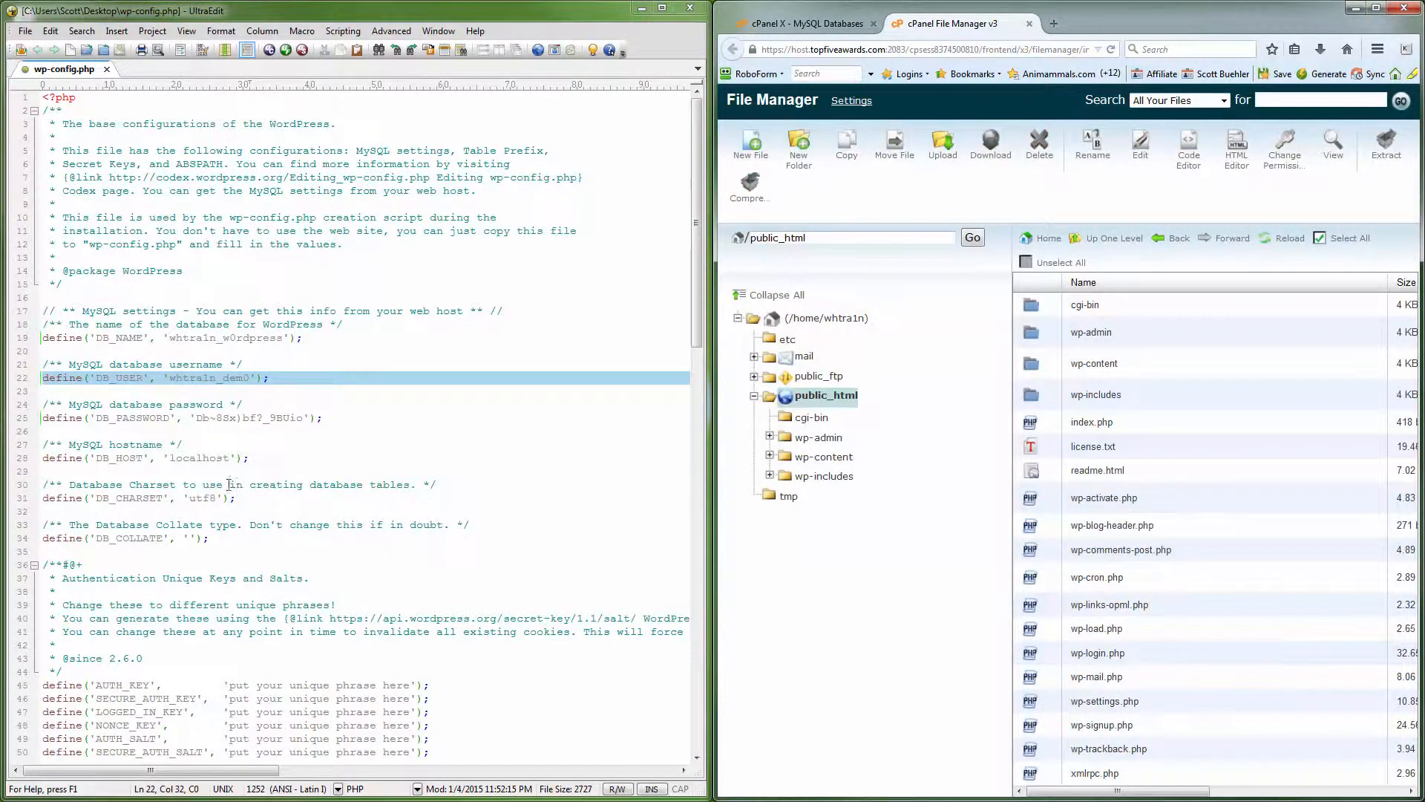
pyautogui.click(302, 631)
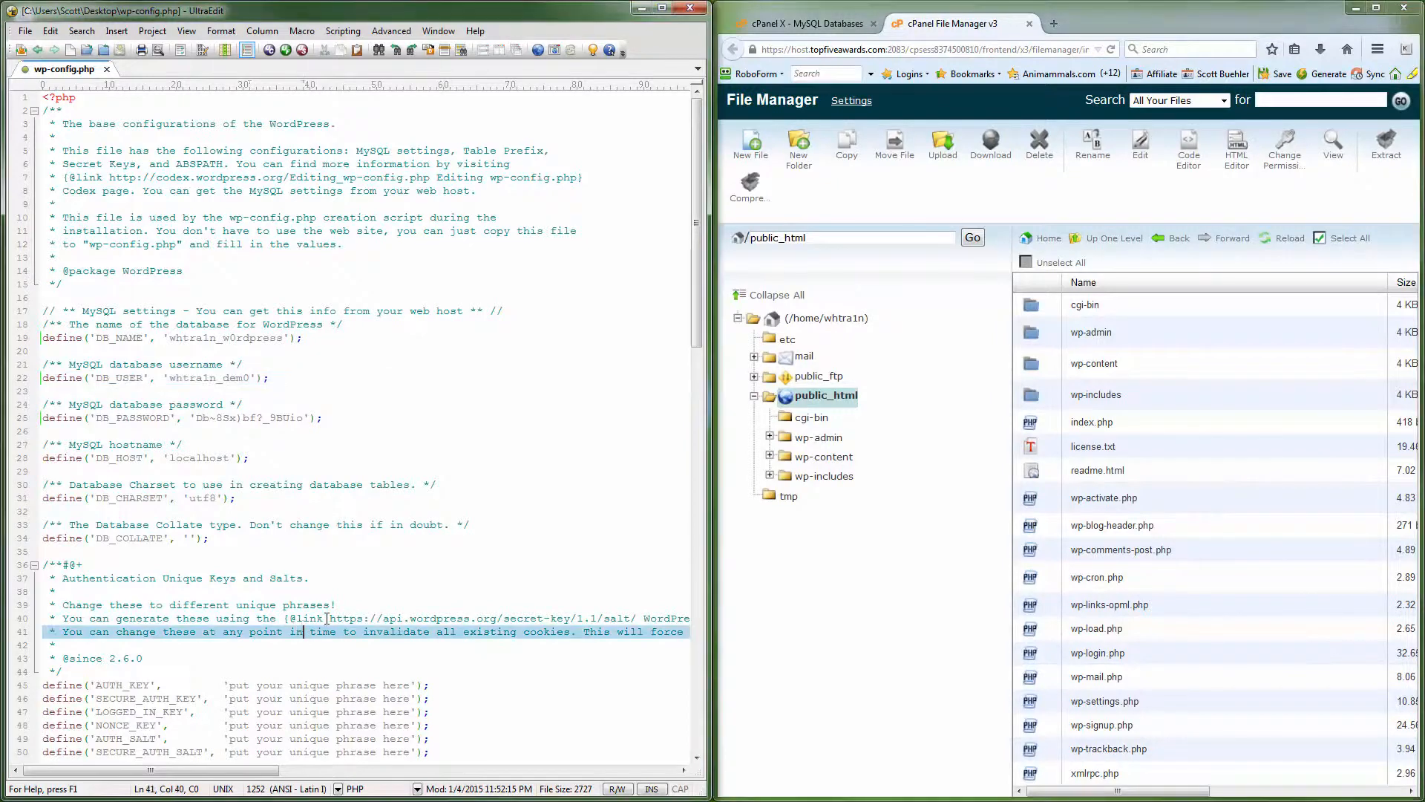
pyautogui.moveTo(331, 619); pyautogui.dragTo(644, 619)
pyautogui.hotkey('ctrl', 'c')
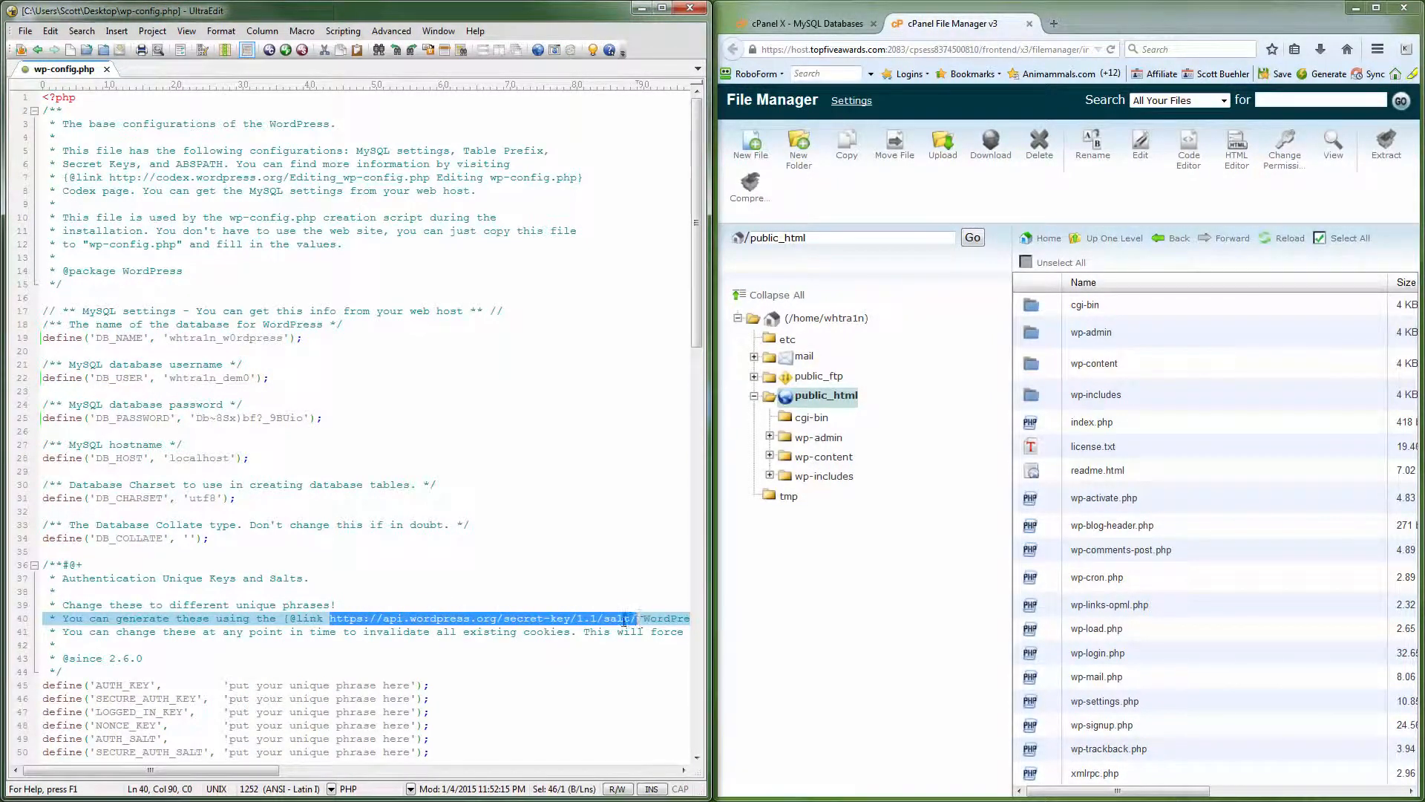
pyautogui.rightClick(624, 620)
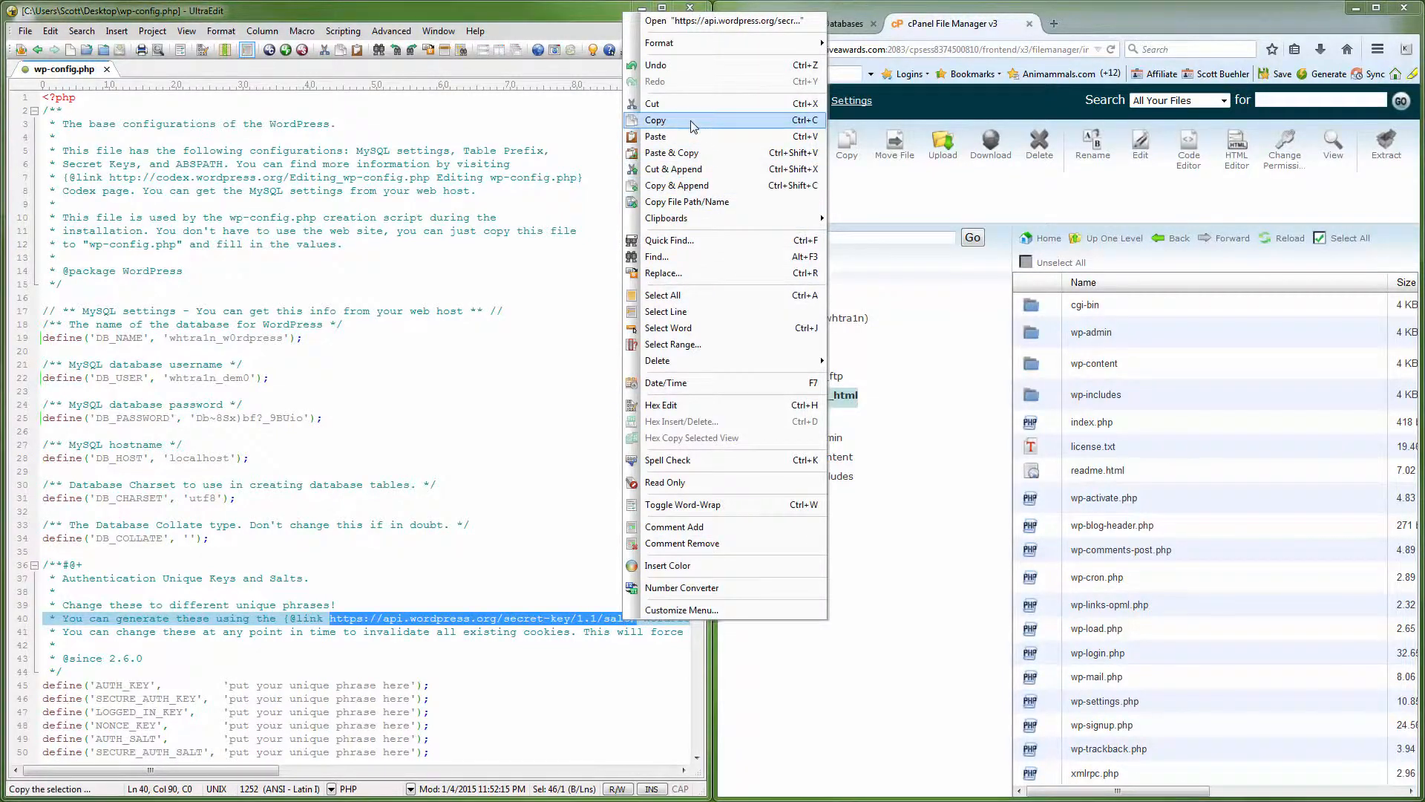
pyautogui.click(656, 120)
pyautogui.click(1054, 23)
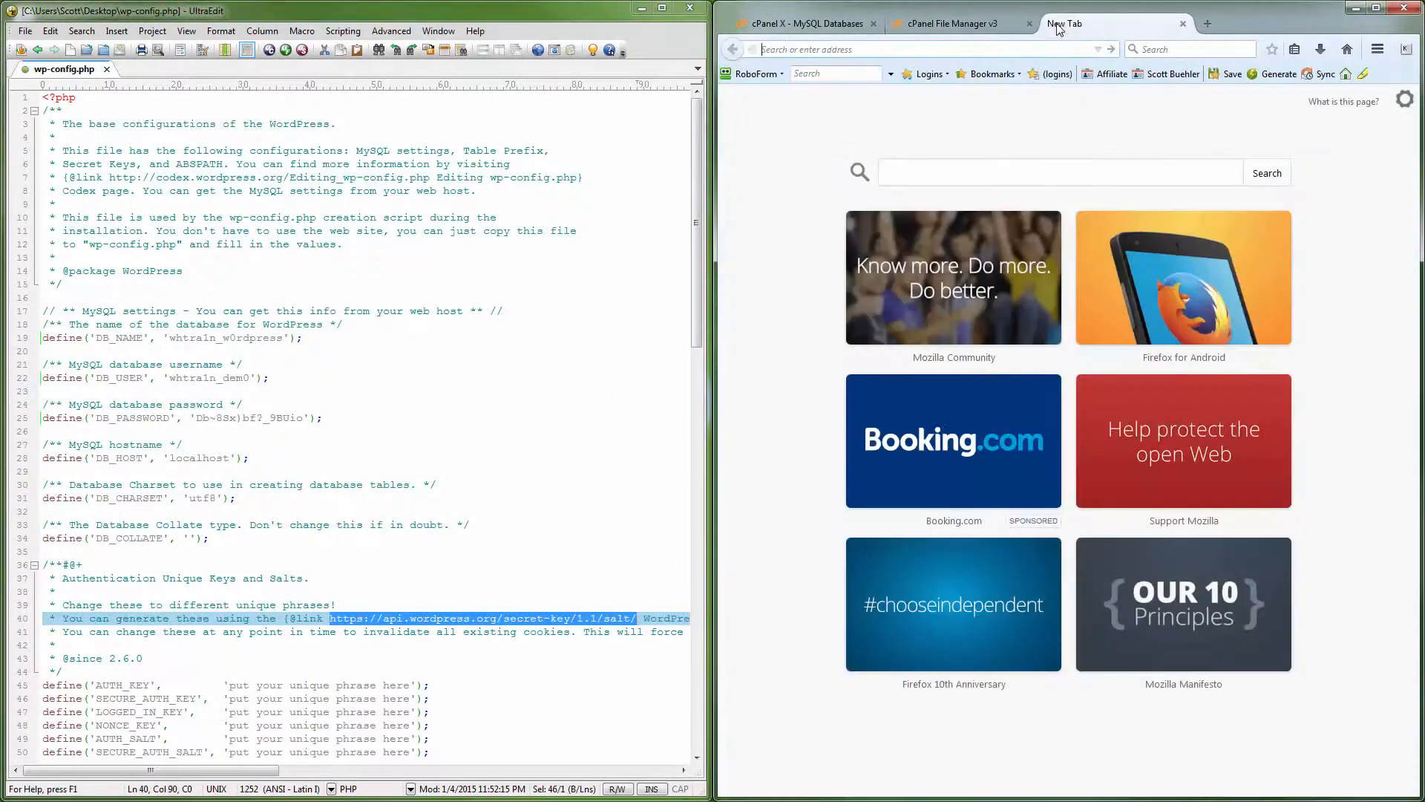
pyautogui.hotkey('ctrl', 'v')
pyautogui.press('Return')
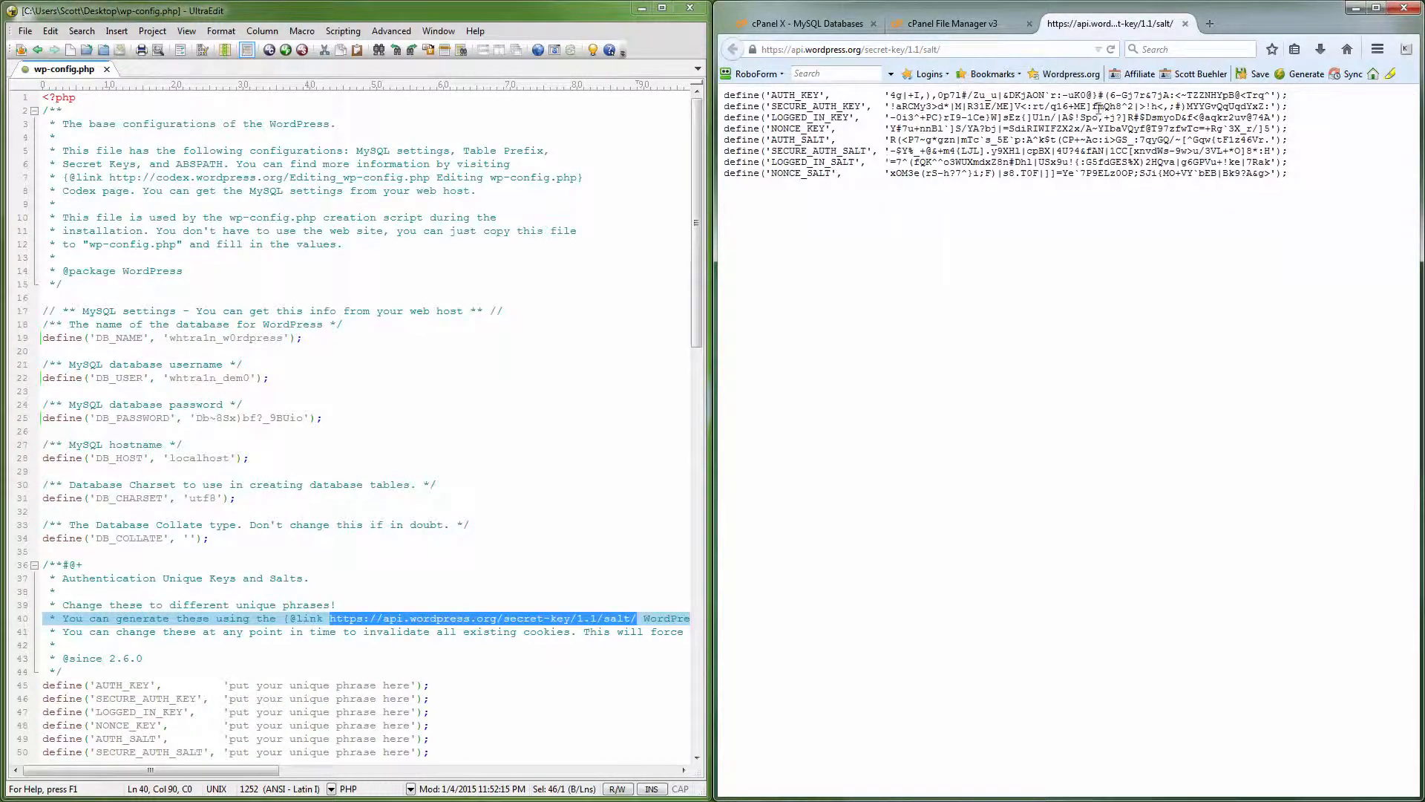
# Copy all the generated key and salt definitions and paste them over the placeholder lines AUTH_KEY through NONCE_SALT in wp-config.php.
pyautogui.moveTo(1289, 174); pyautogui.dragTo(729, 95)
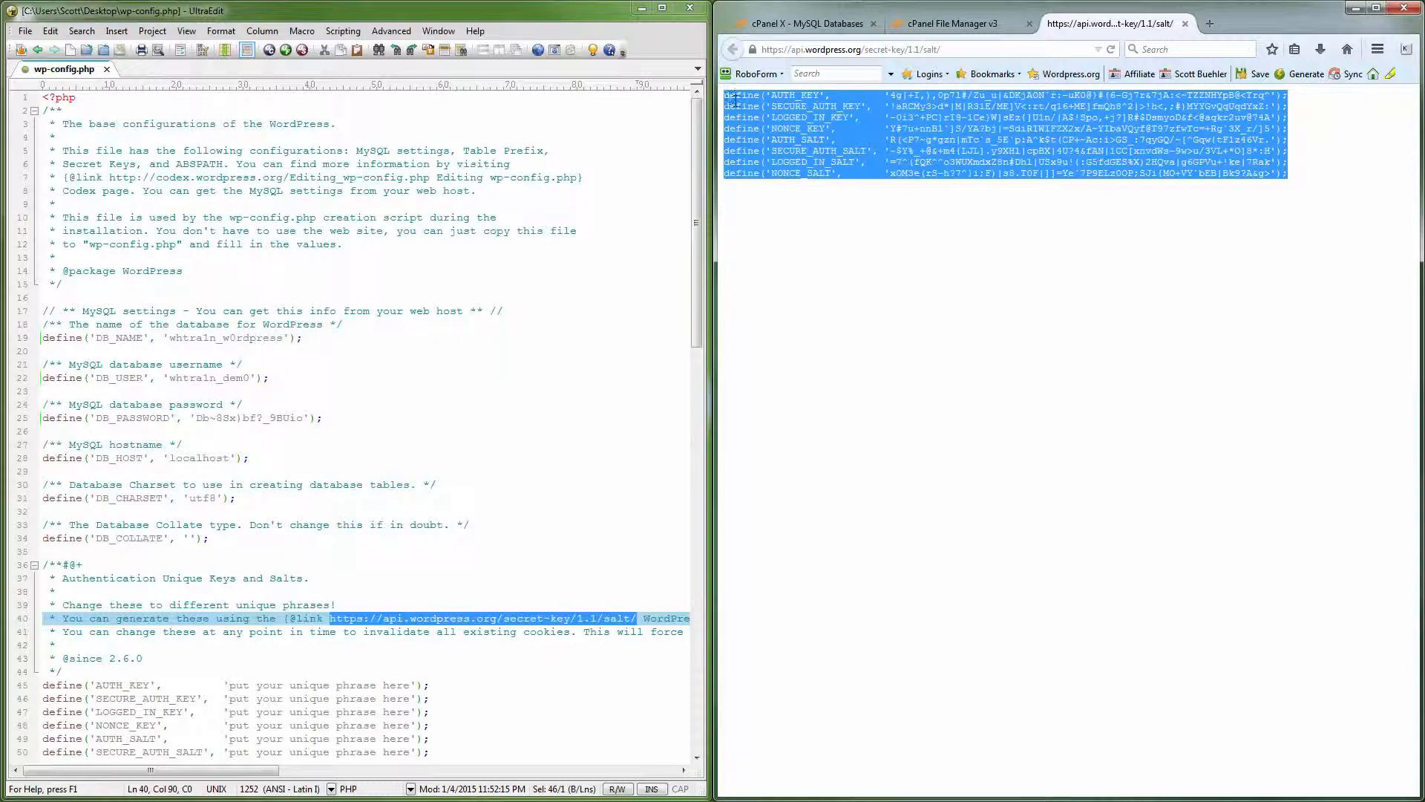
pyautogui.rightClick(728, 95)
pyautogui.click(750, 104)
pyautogui.click(314, 683)
pyautogui.scroll(-3, 314, 683)
pyautogui.moveTo(454, 644); pyautogui.dragTo(37, 556)
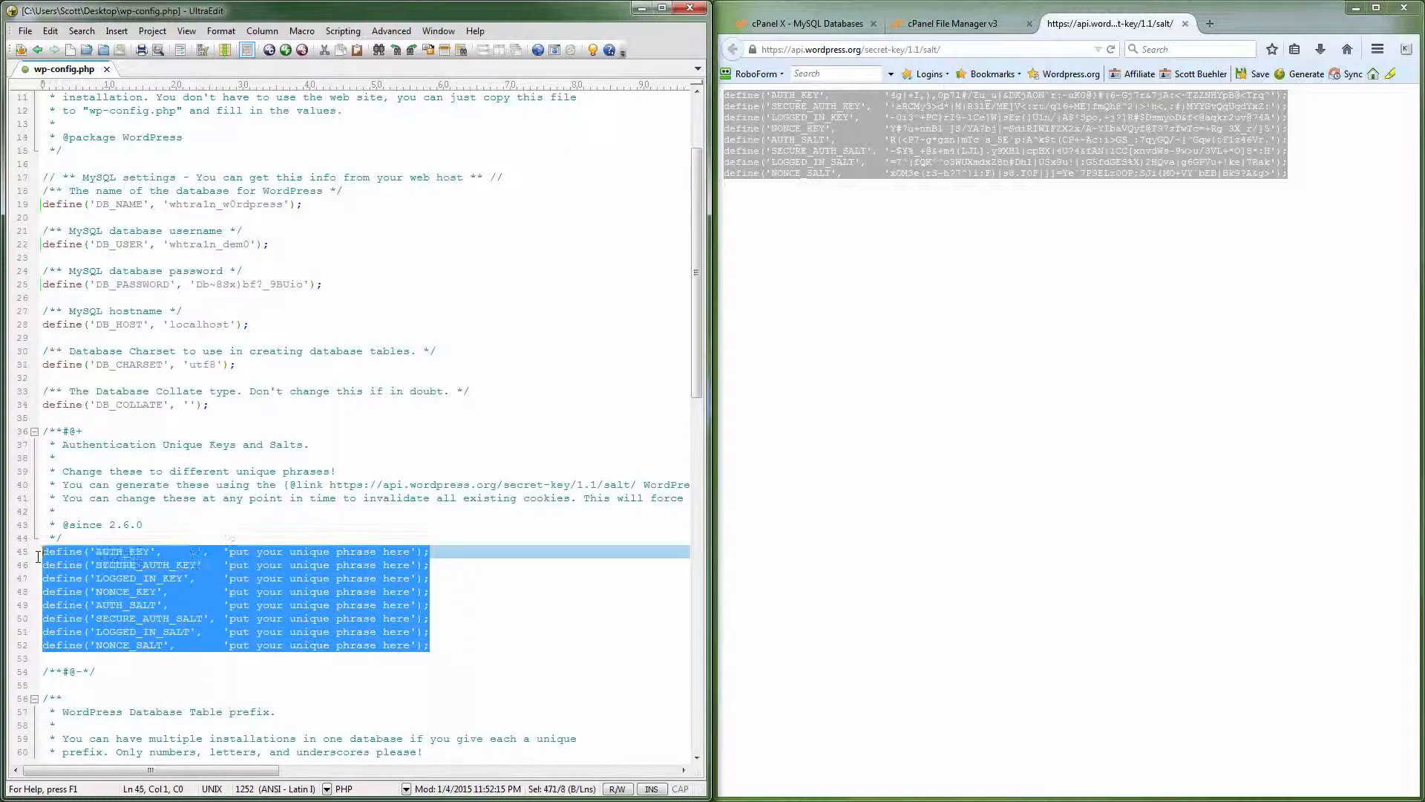
pyautogui.hotkey('ctrl', 'v')
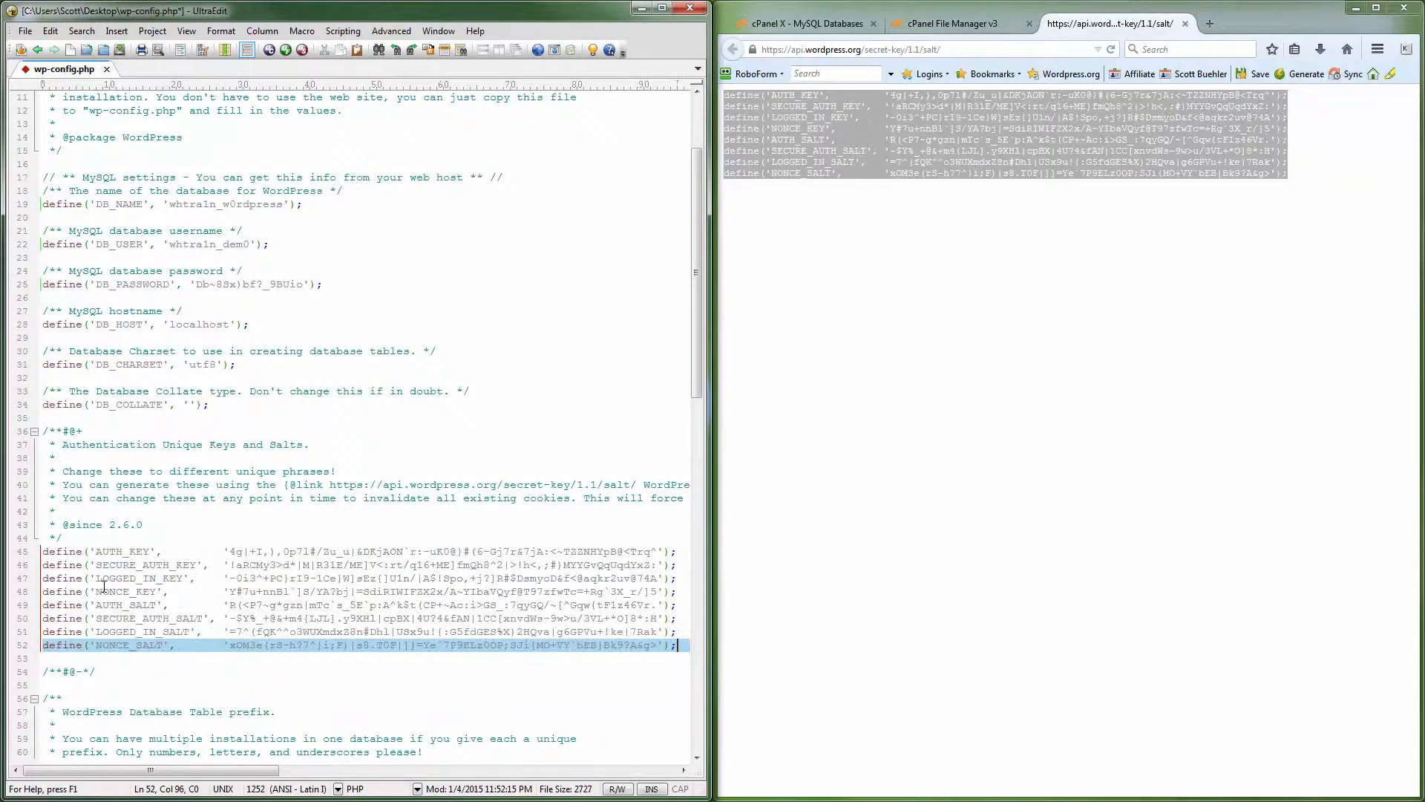
# Save wp-config.php and close the text editor.
pyautogui.click(25, 30)
pyautogui.click(51, 195)
pyautogui.click(212, 445)
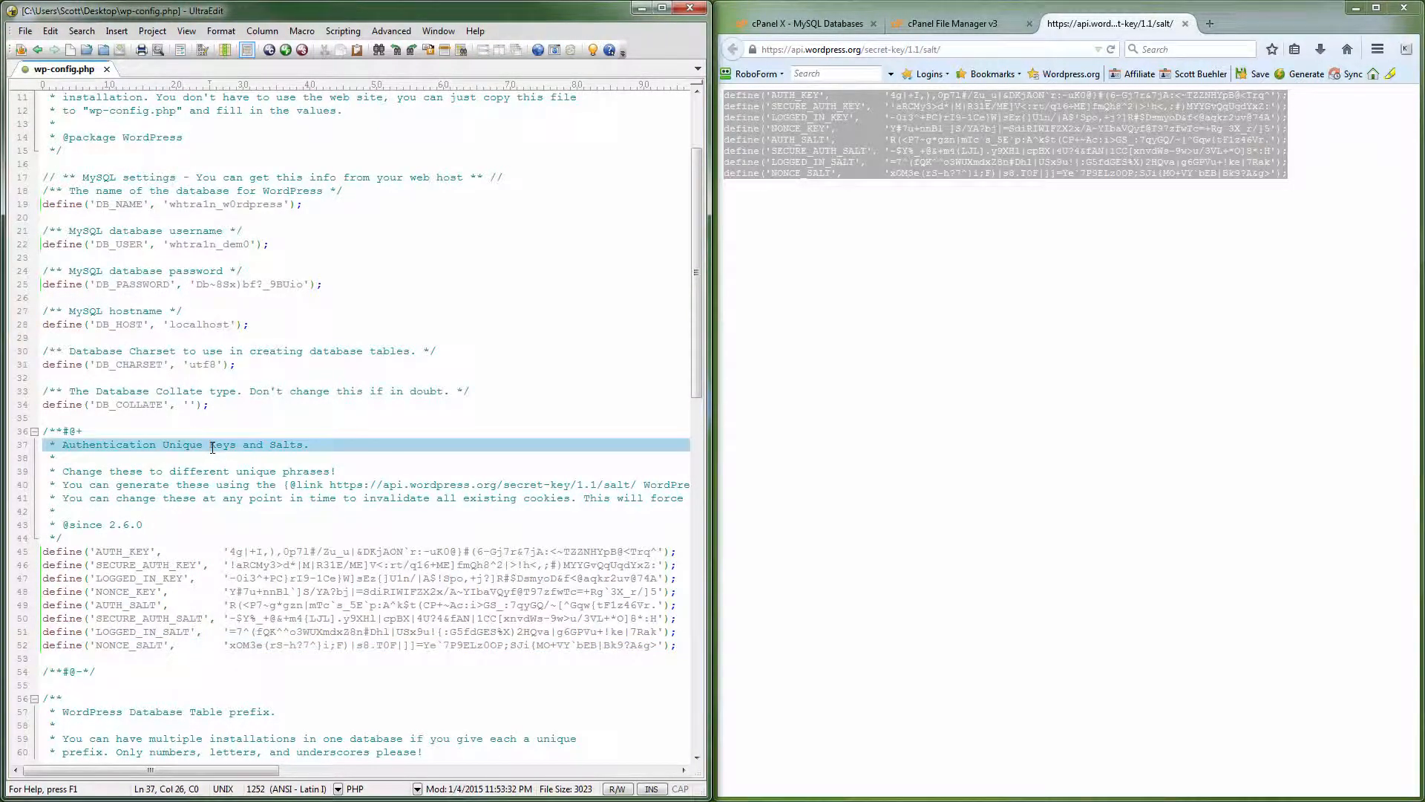
pyautogui.scroll(4, 212, 447)
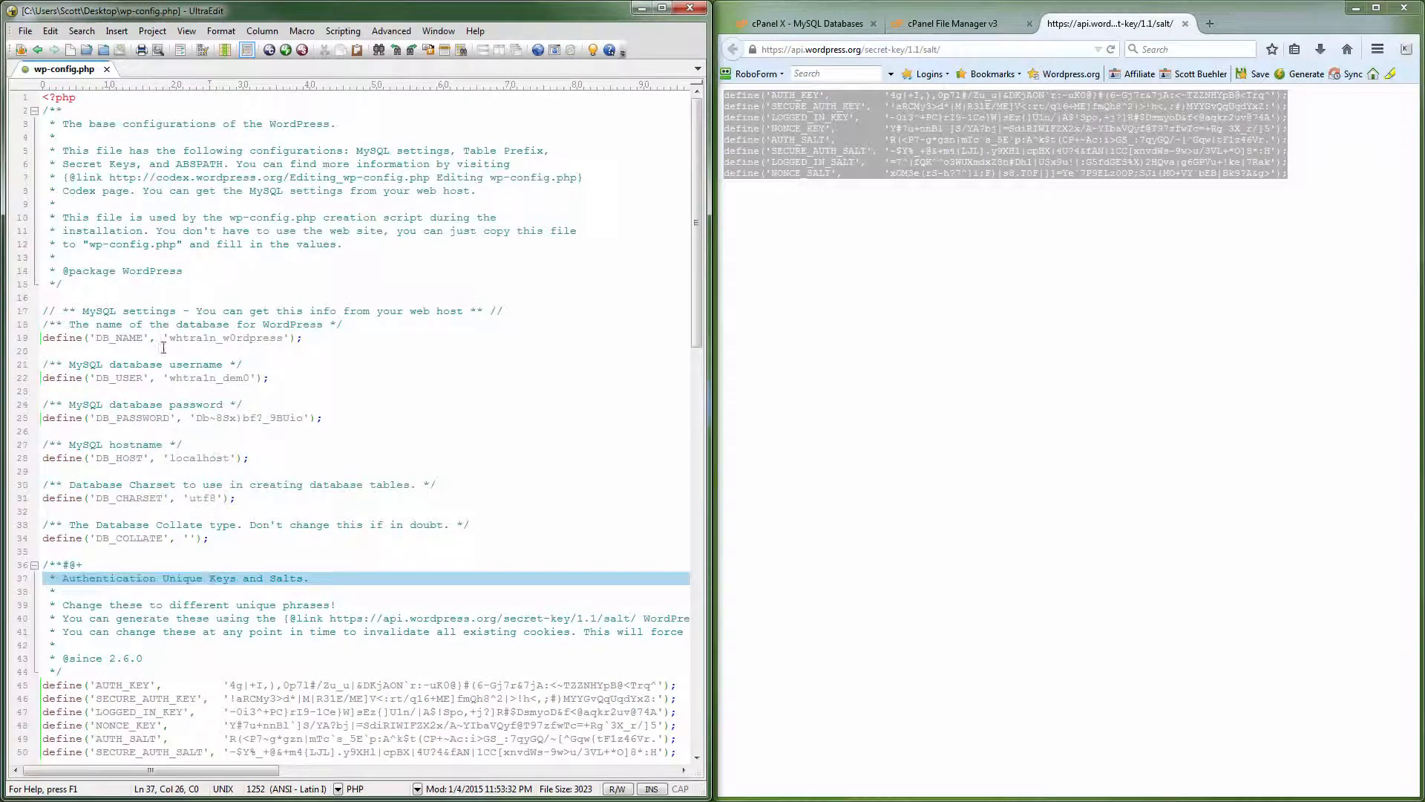
pyautogui.click(690, 9)
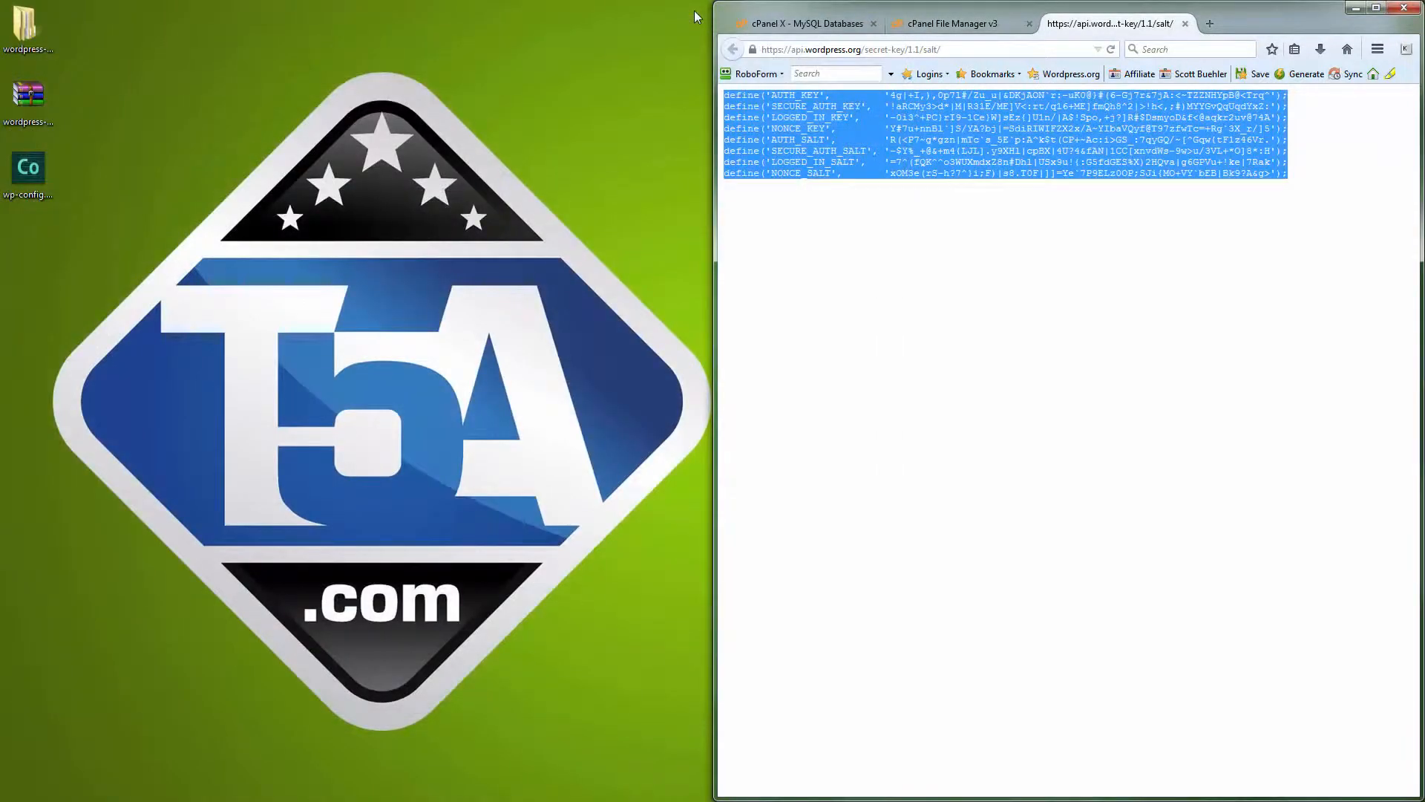
# Widen the Firefox window across most of the desktop and close the salt generator page to return to File Manager.
pyautogui.click(939, 215)
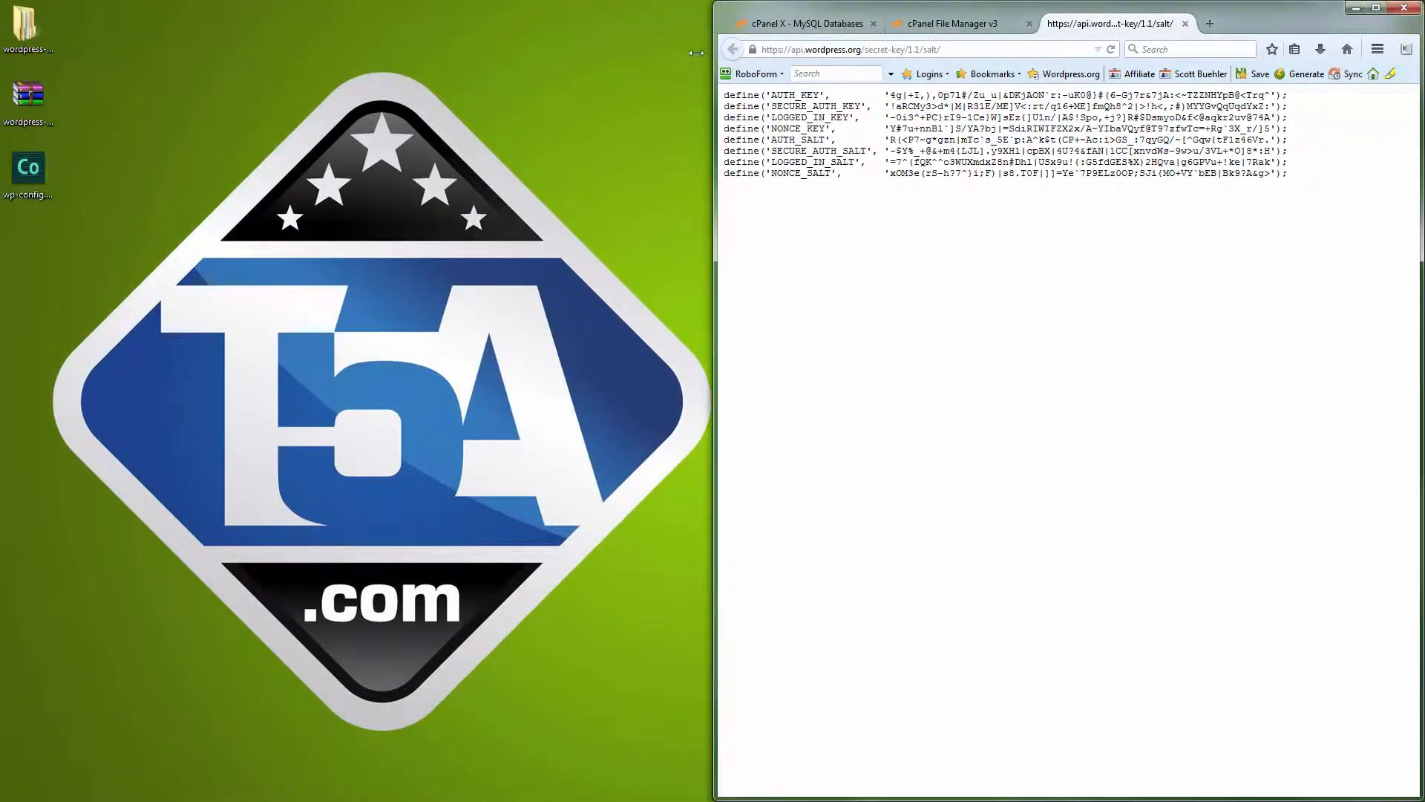
pyautogui.moveTo(715, 55); pyautogui.dragTo(85, 15)
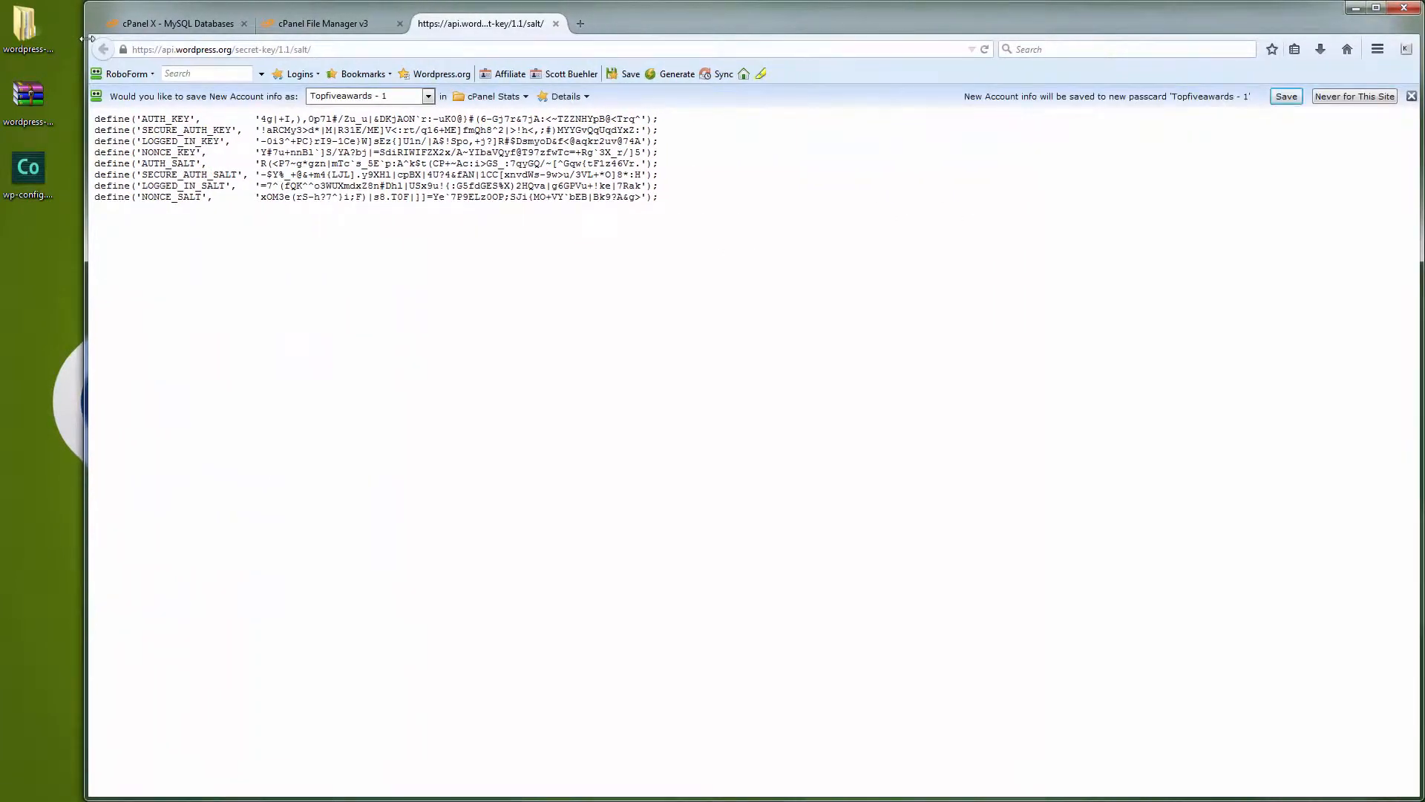
pyautogui.click(555, 25)
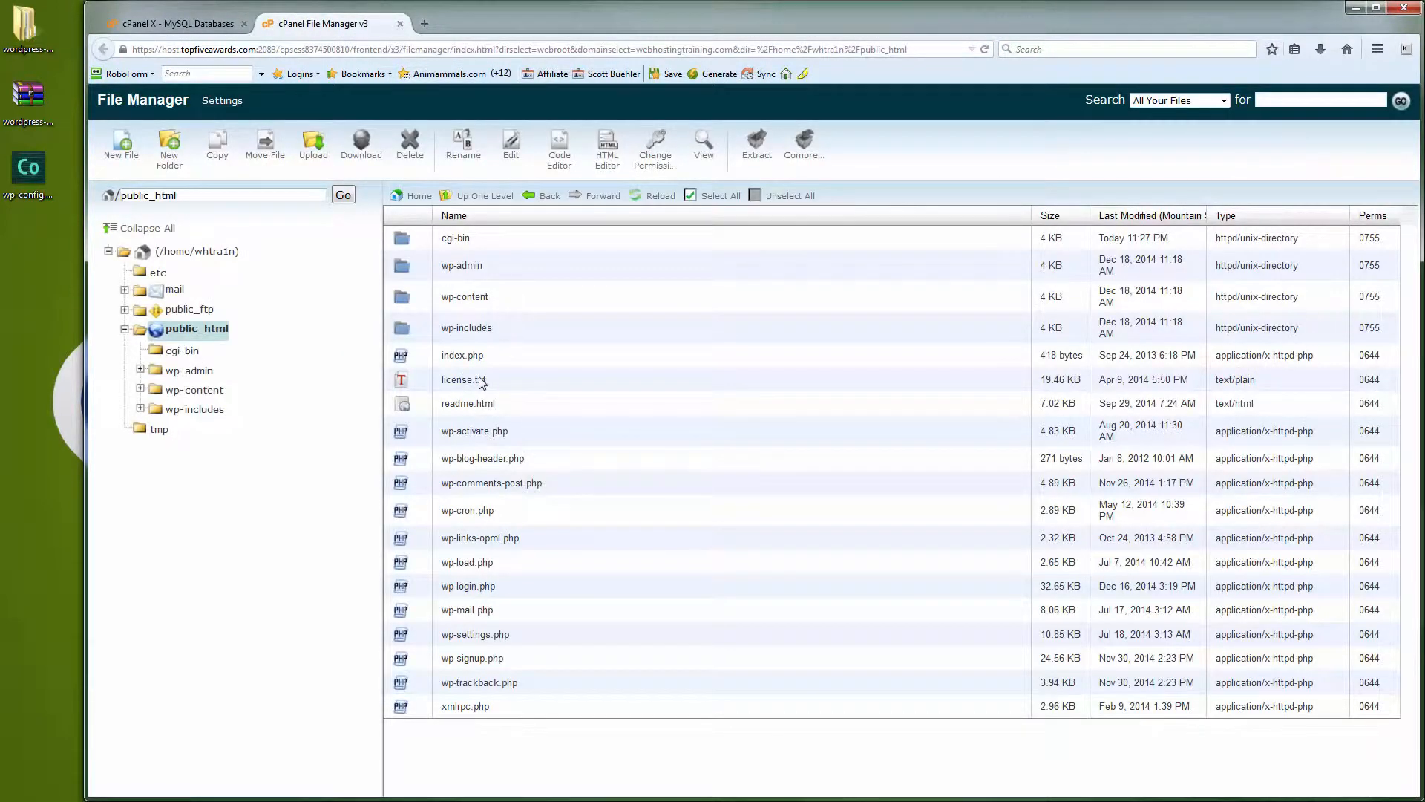
# Upload wp-config.php from the Desktop into public_html and refresh the folder's file listing.
pyautogui.click(310, 155)
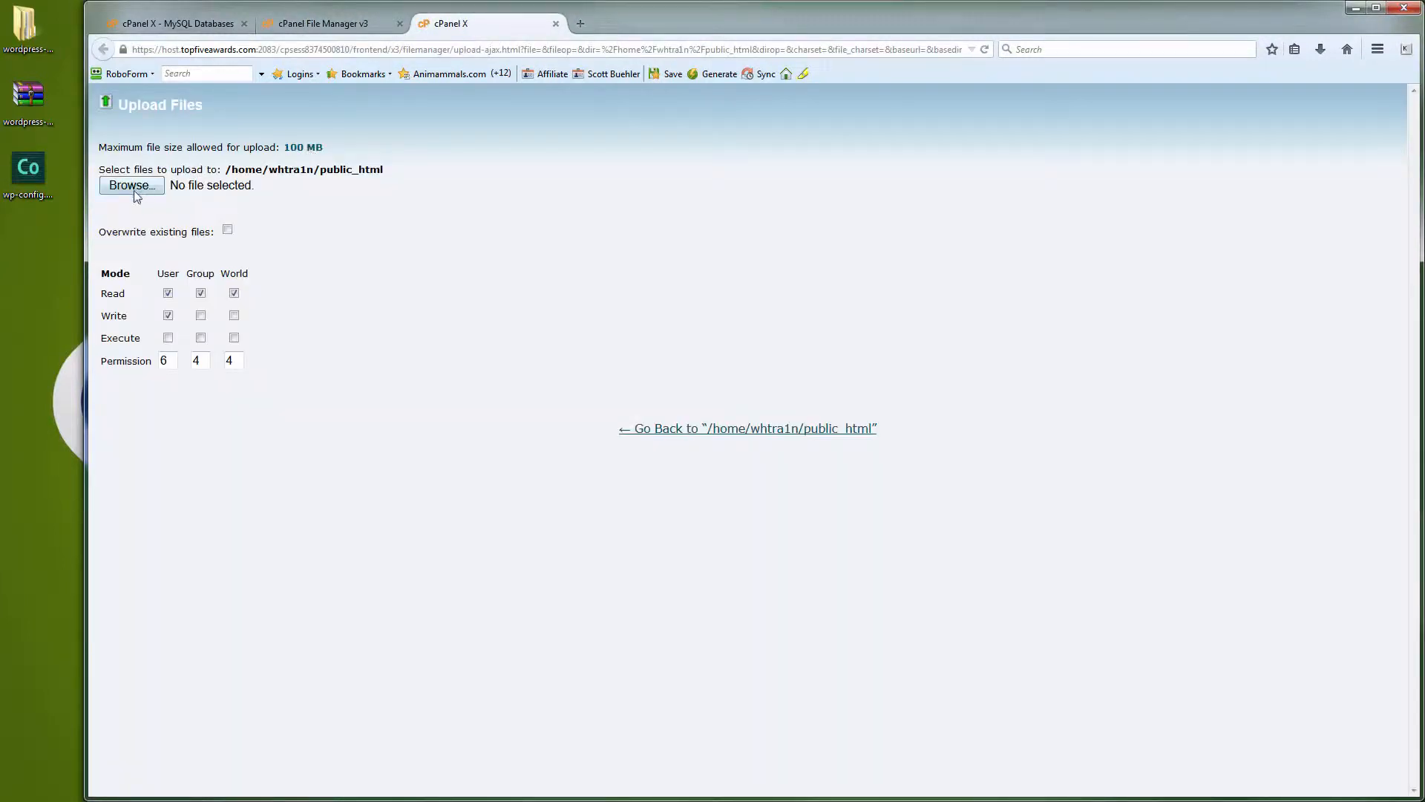
pyautogui.click(134, 190)
pyautogui.click(448, 226)
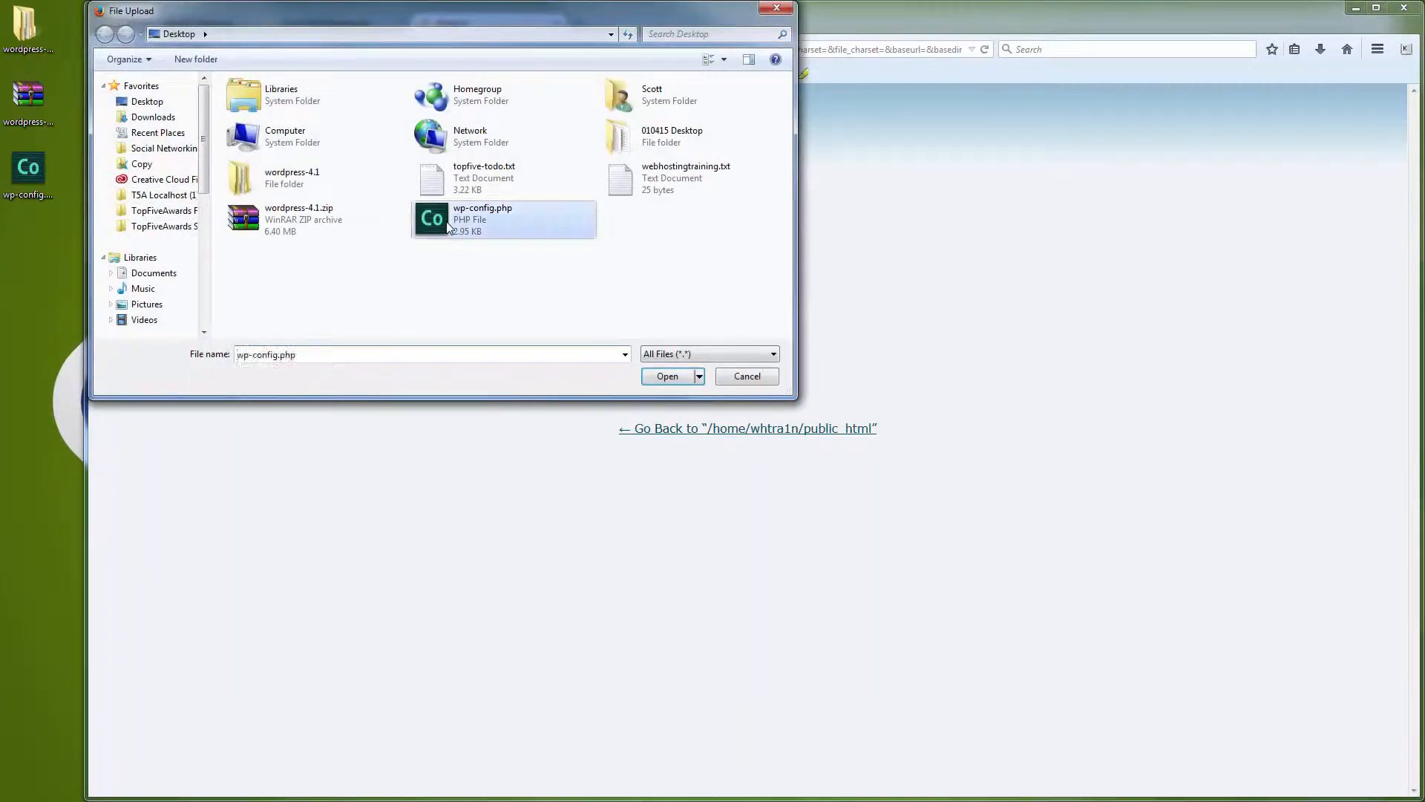
pyautogui.click(667, 377)
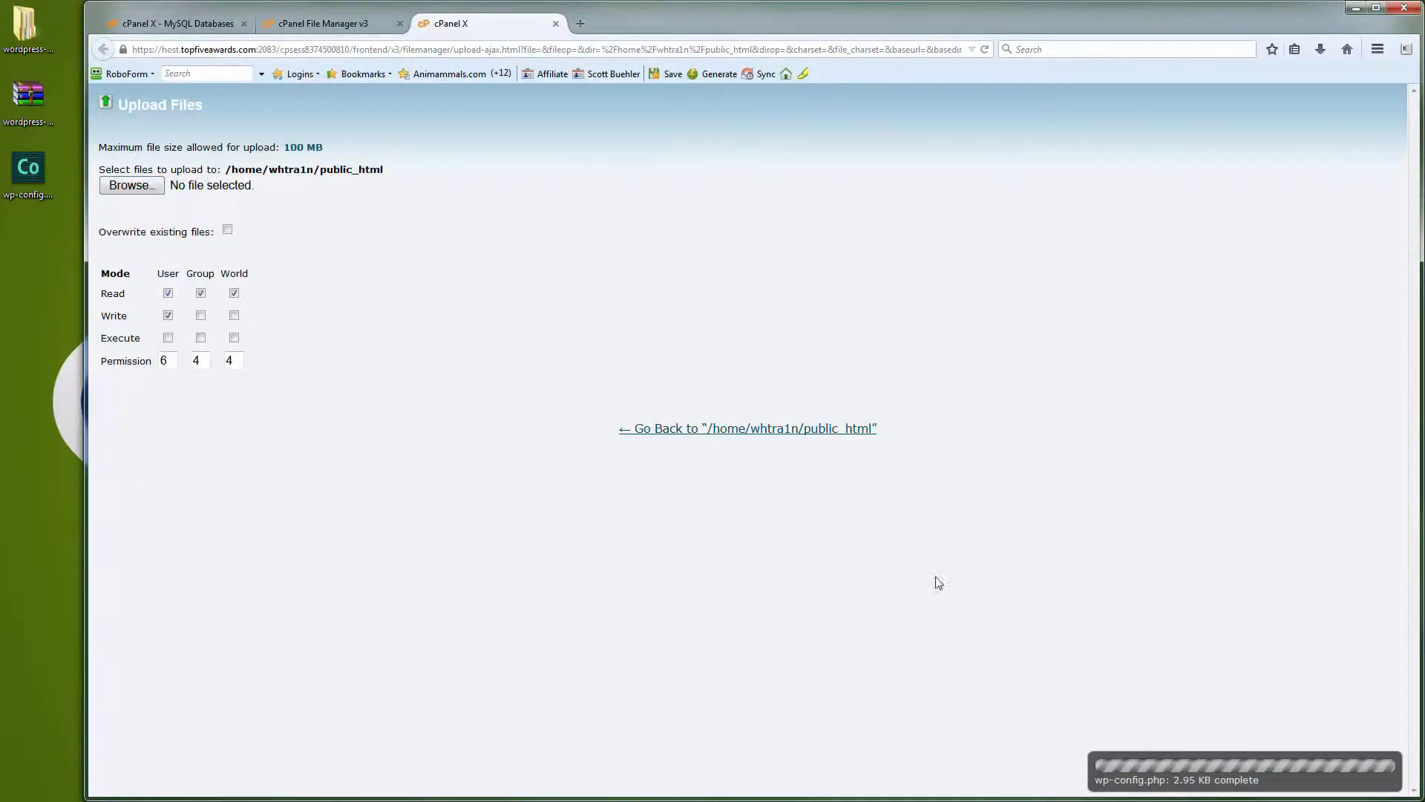
pyautogui.click(555, 24)
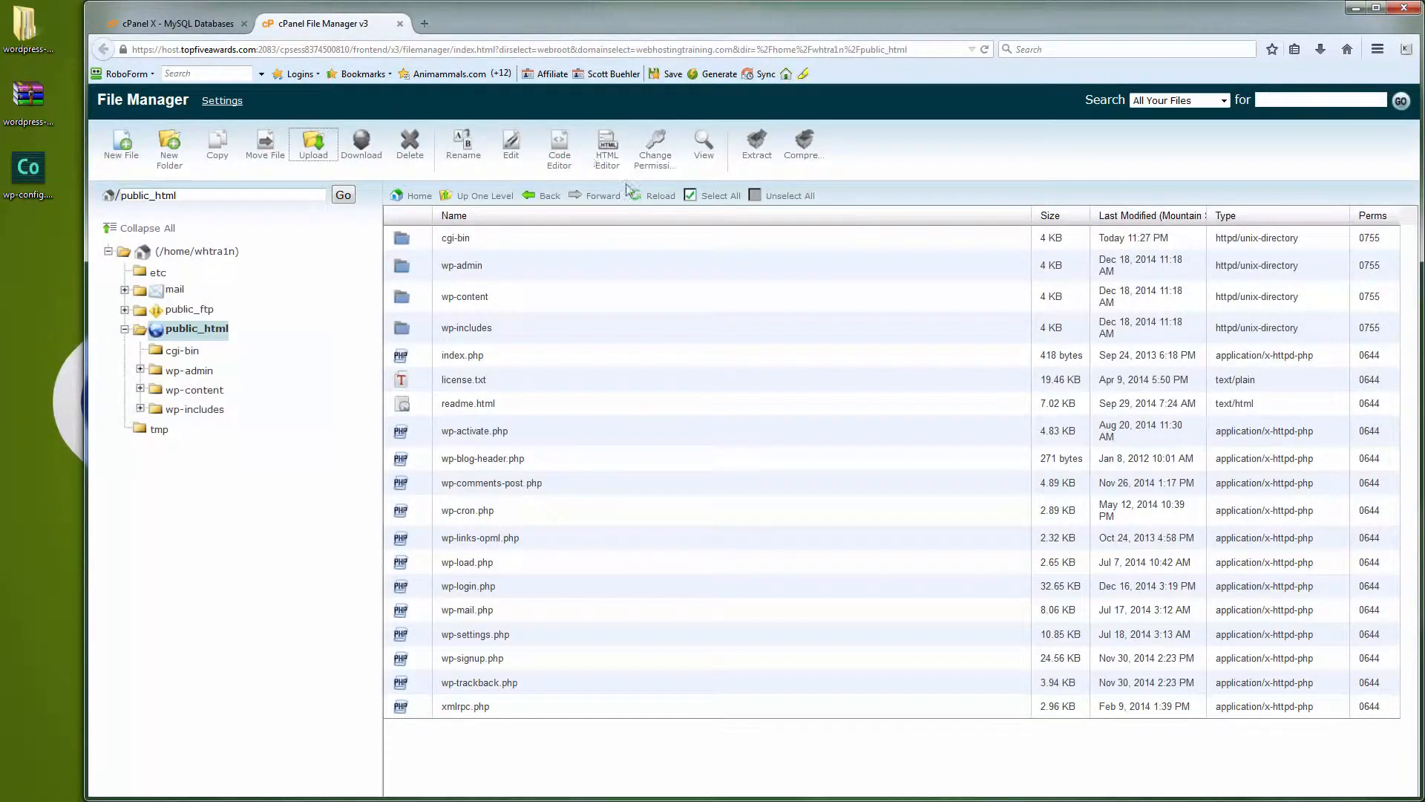
pyautogui.click(650, 196)
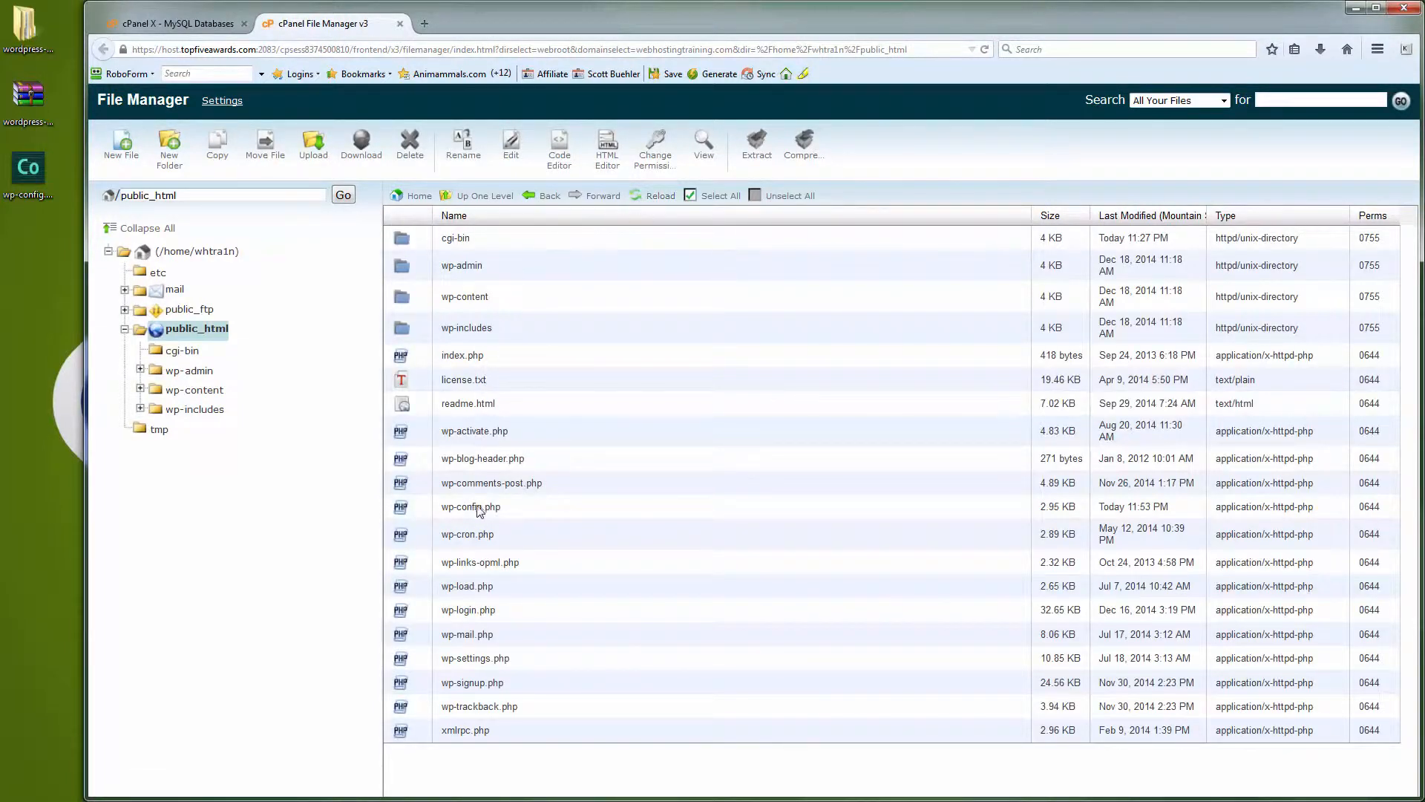
# Open webhostingtraining.com in a new browser tab and continue the WordPress installer in English (United States).
pyautogui.click(424, 26)
pyautogui.write('webhosting')
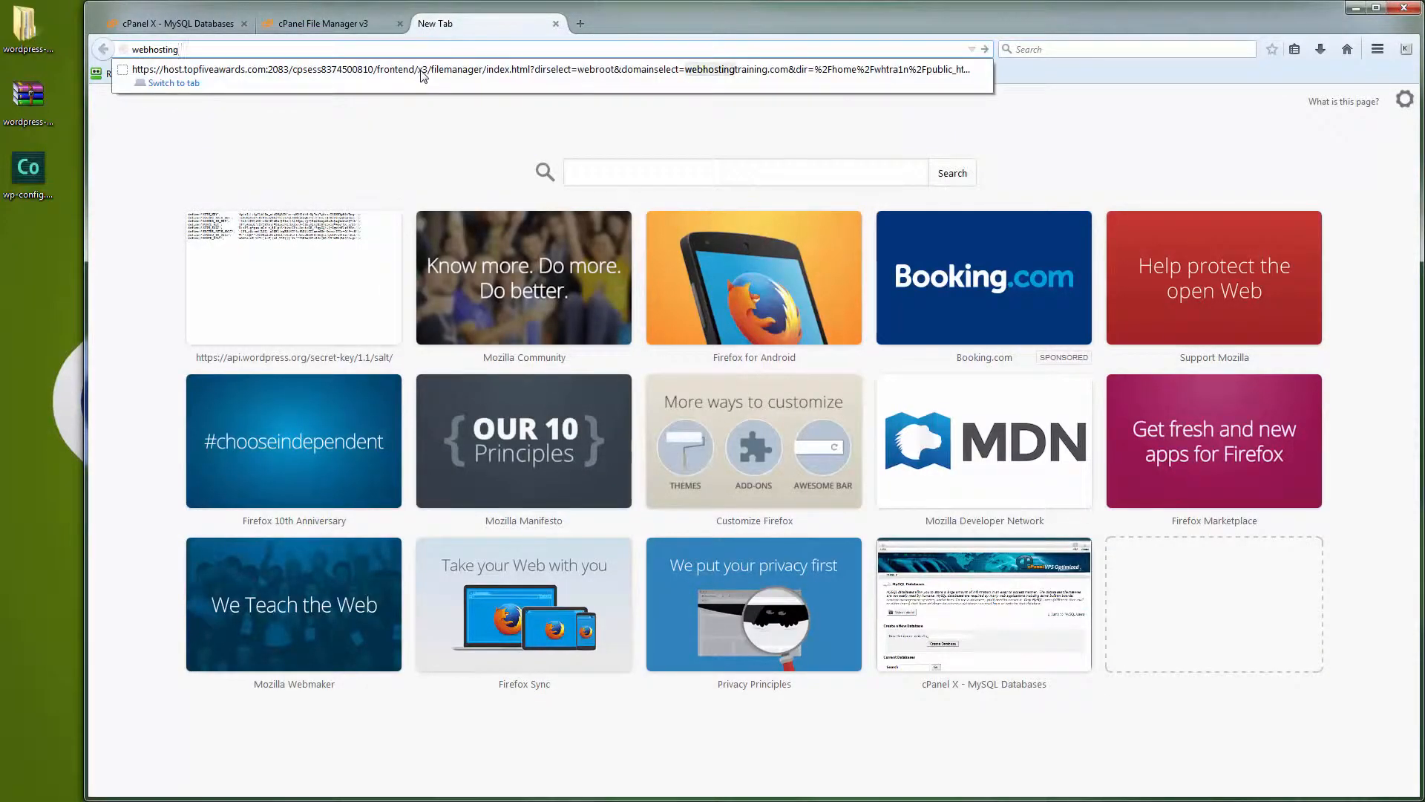
pyautogui.write('training')
pyautogui.hotkey('ctrl', 'Return')
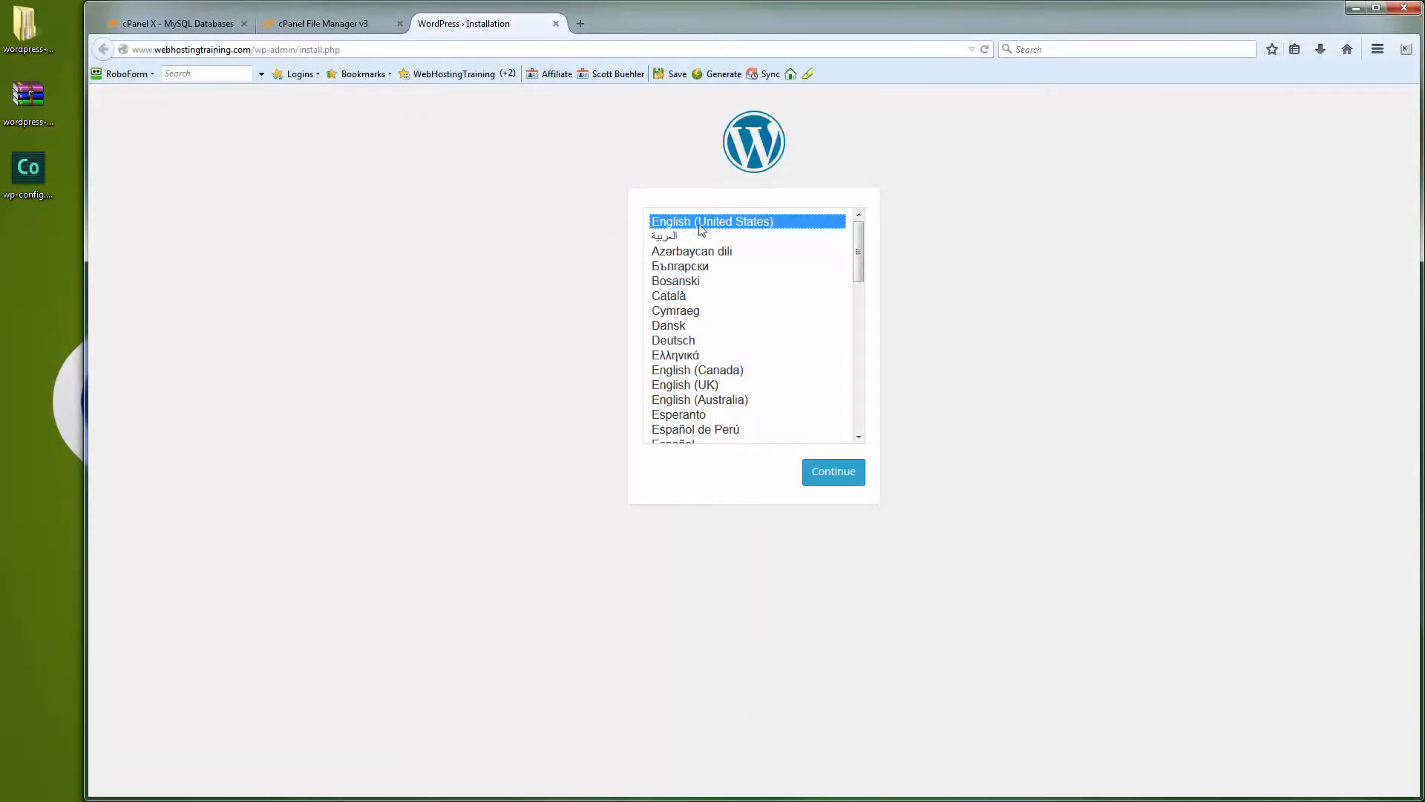
pyautogui.click(840, 479)
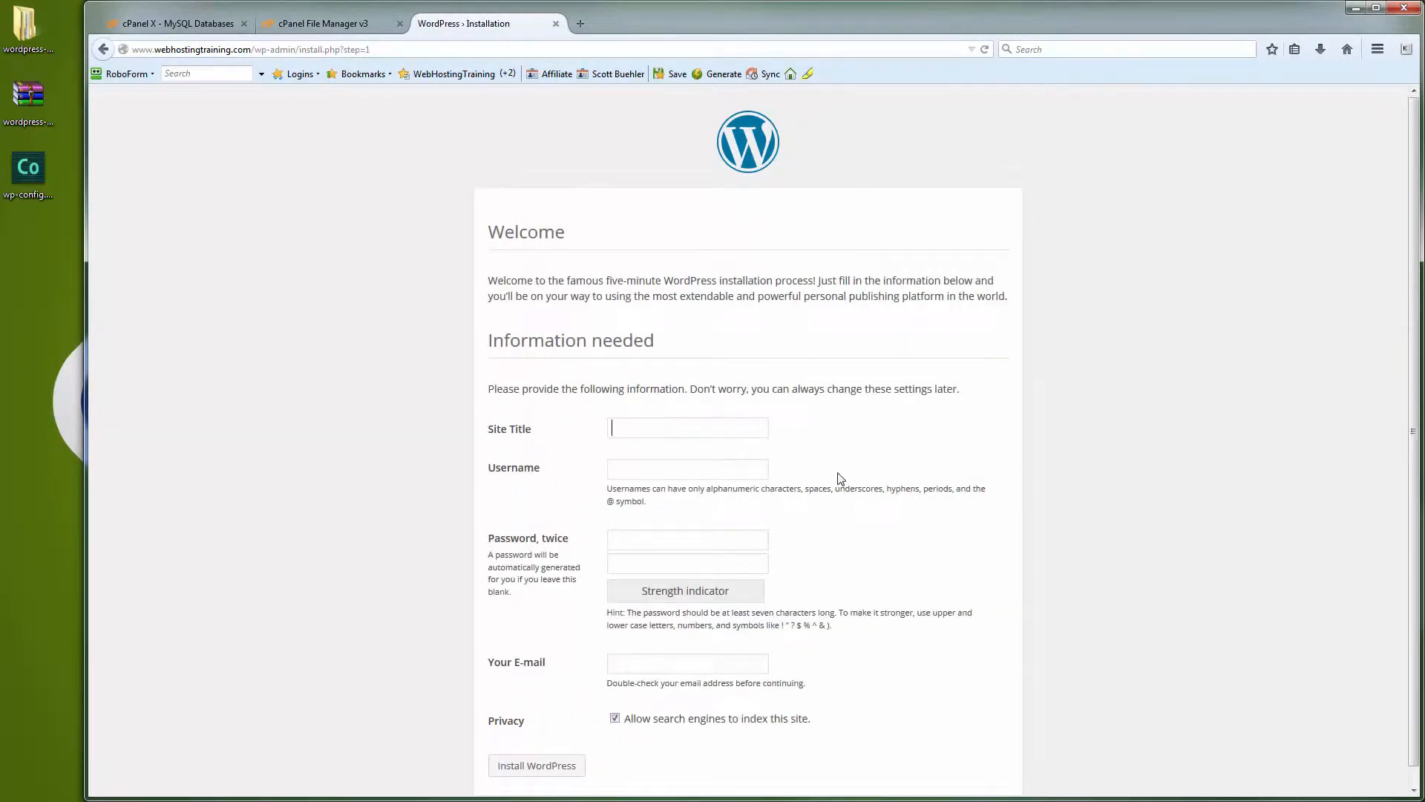
# Set the site title to Web Hosting Training, then enter the admin username and an initial account password.
pyautogui.scroll(-1, 841, 478)
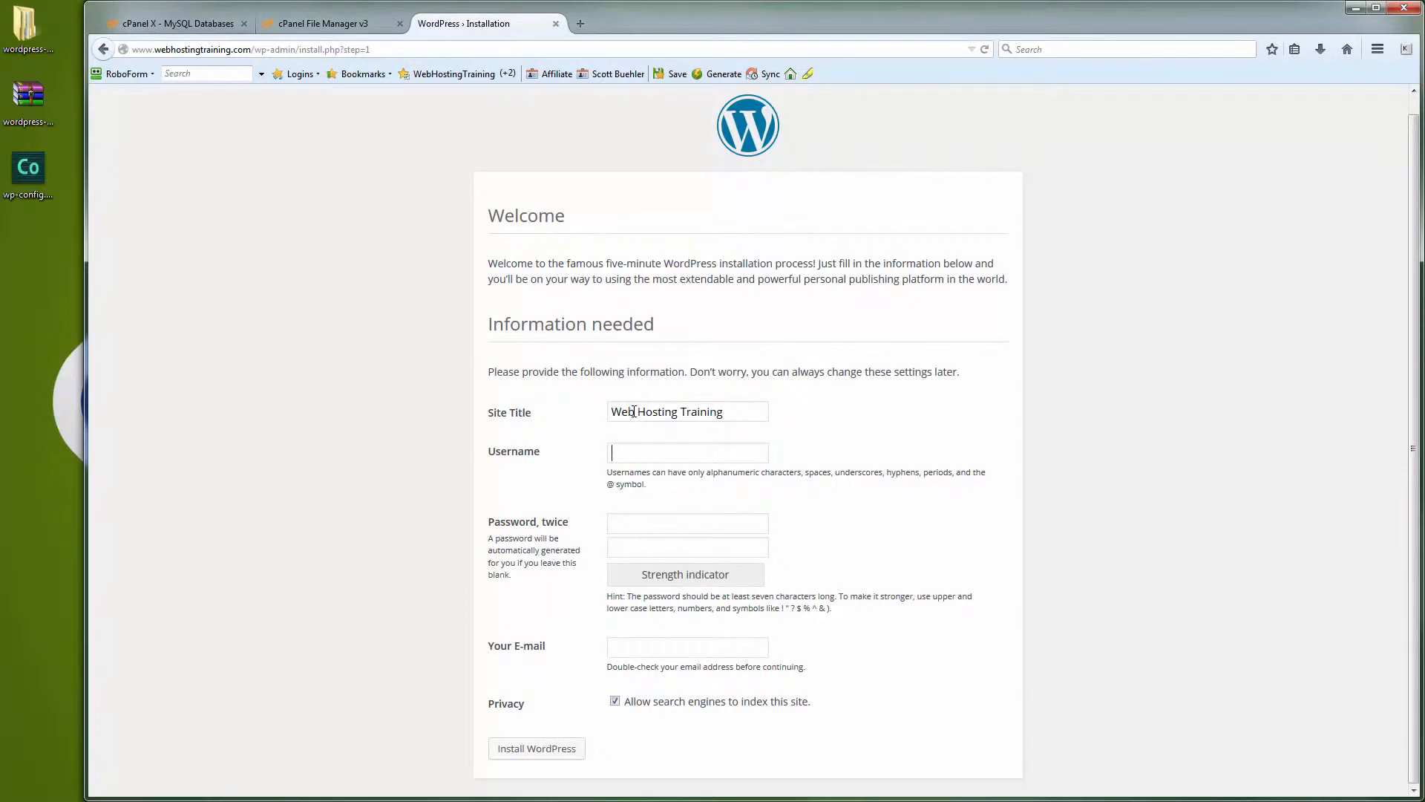
pyautogui.write('scott')
pyautogui.press('Tab')
pyautogui.write('••••••••')
pyautogui.press('Tab')
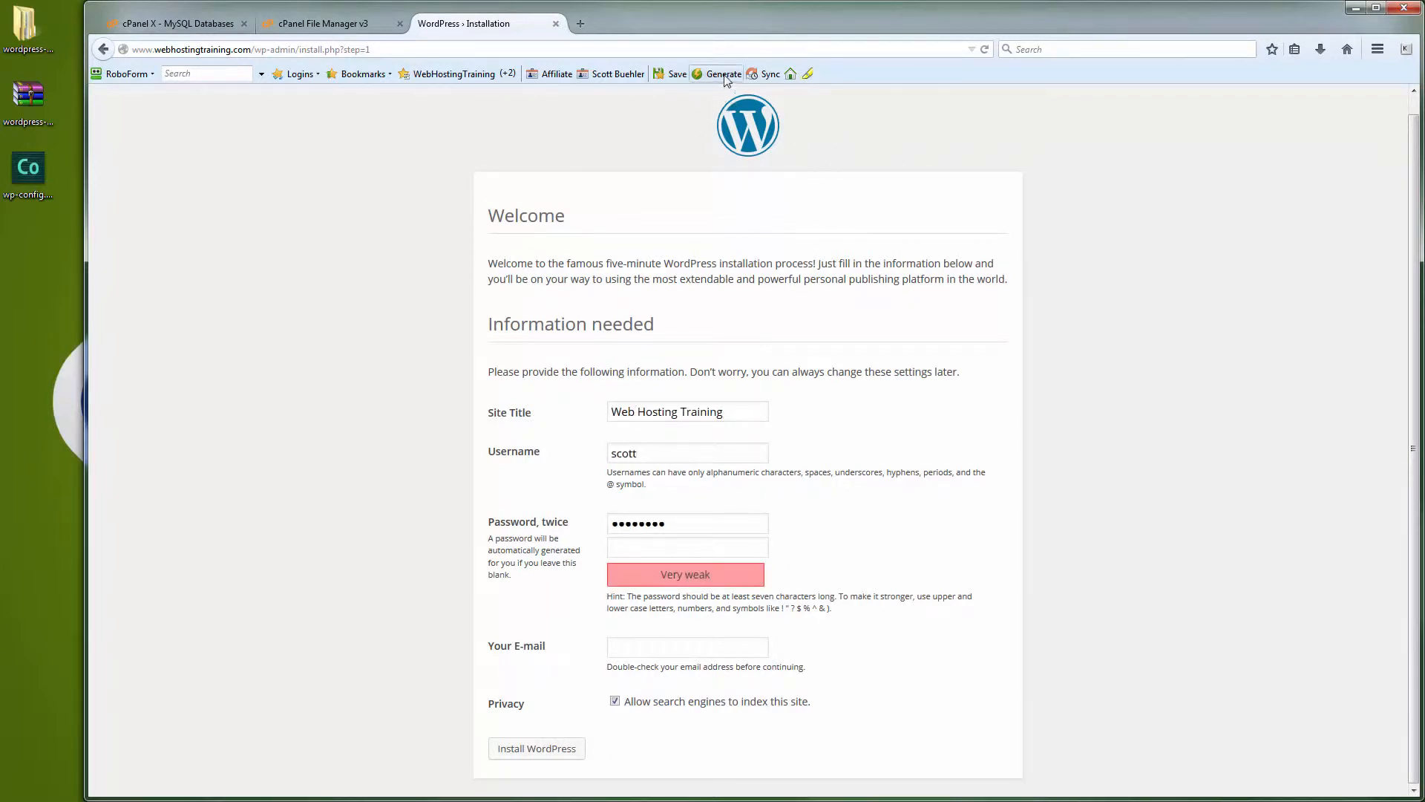
# Generate a new 16-character password with RoboForm, copy it and paste it into both admin password fields.
pyautogui.click(725, 77)
pyautogui.click(726, 99)
pyautogui.click(725, 100)
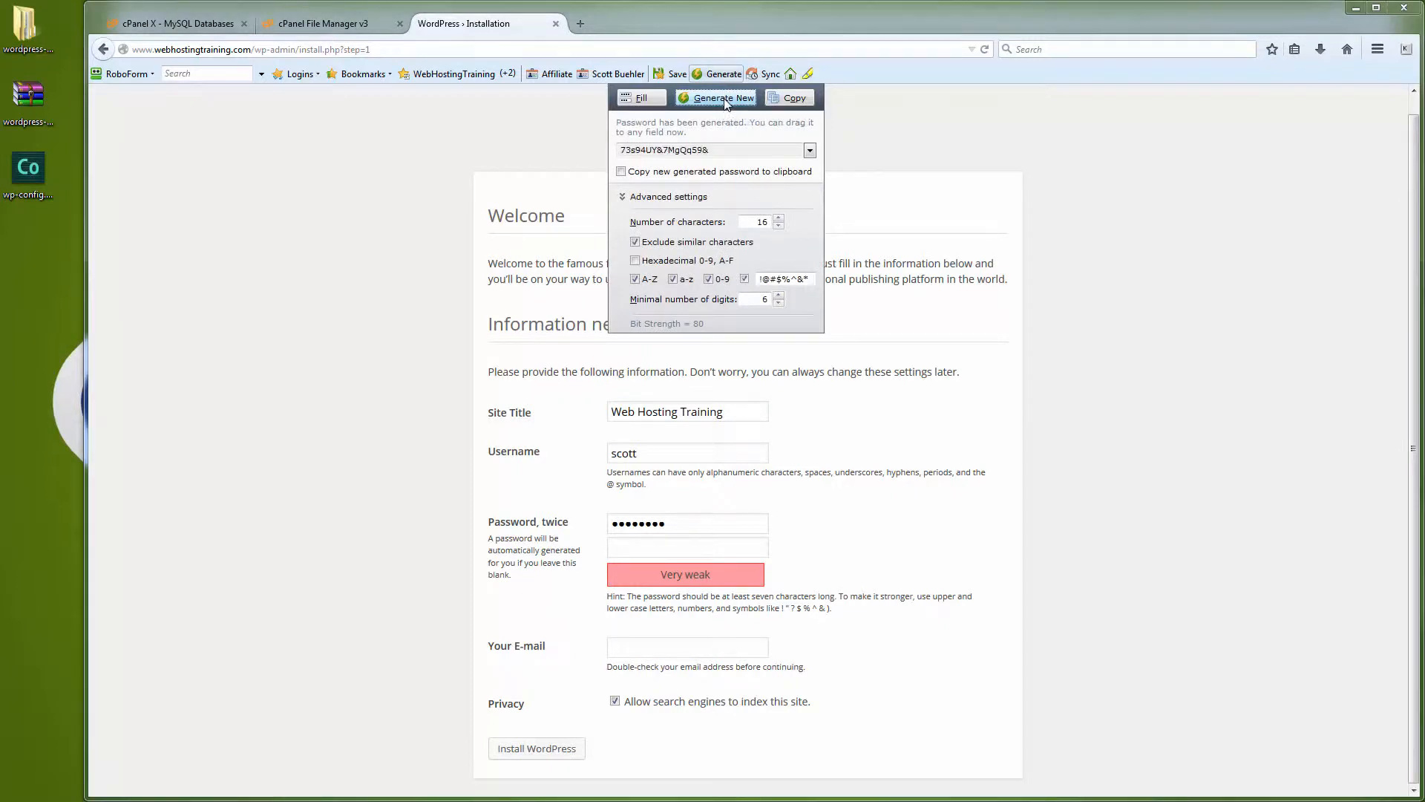
pyautogui.click(780, 98)
pyautogui.moveTo(700, 524); pyautogui.dragTo(603, 524)
pyautogui.hotkey('ctrl', 'v')
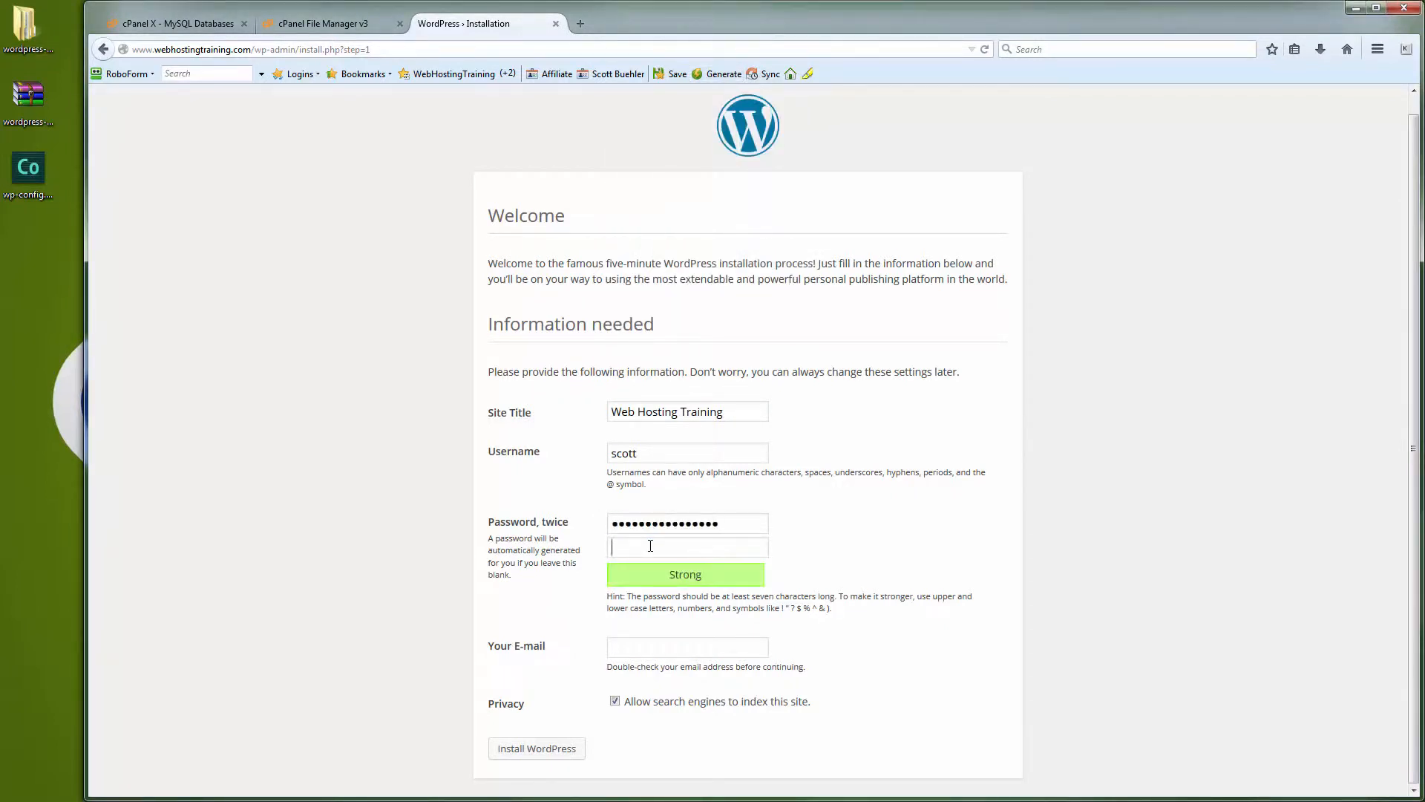
pyautogui.hotkey('ctrl', 'v')
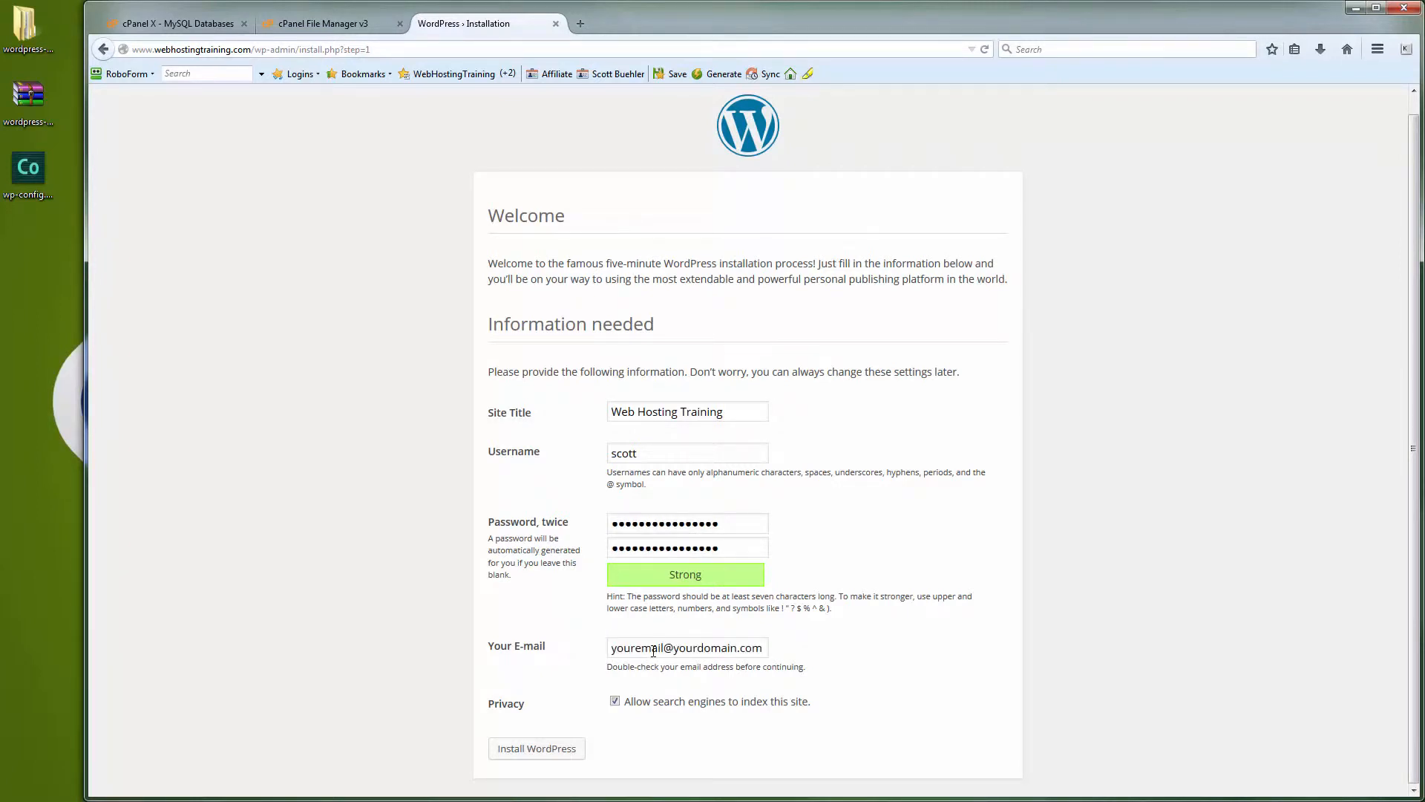
# Fill in the administrator's e-mail and install WordPress, dismissing the offer to save the new account info.
pyautogui.click(549, 750)
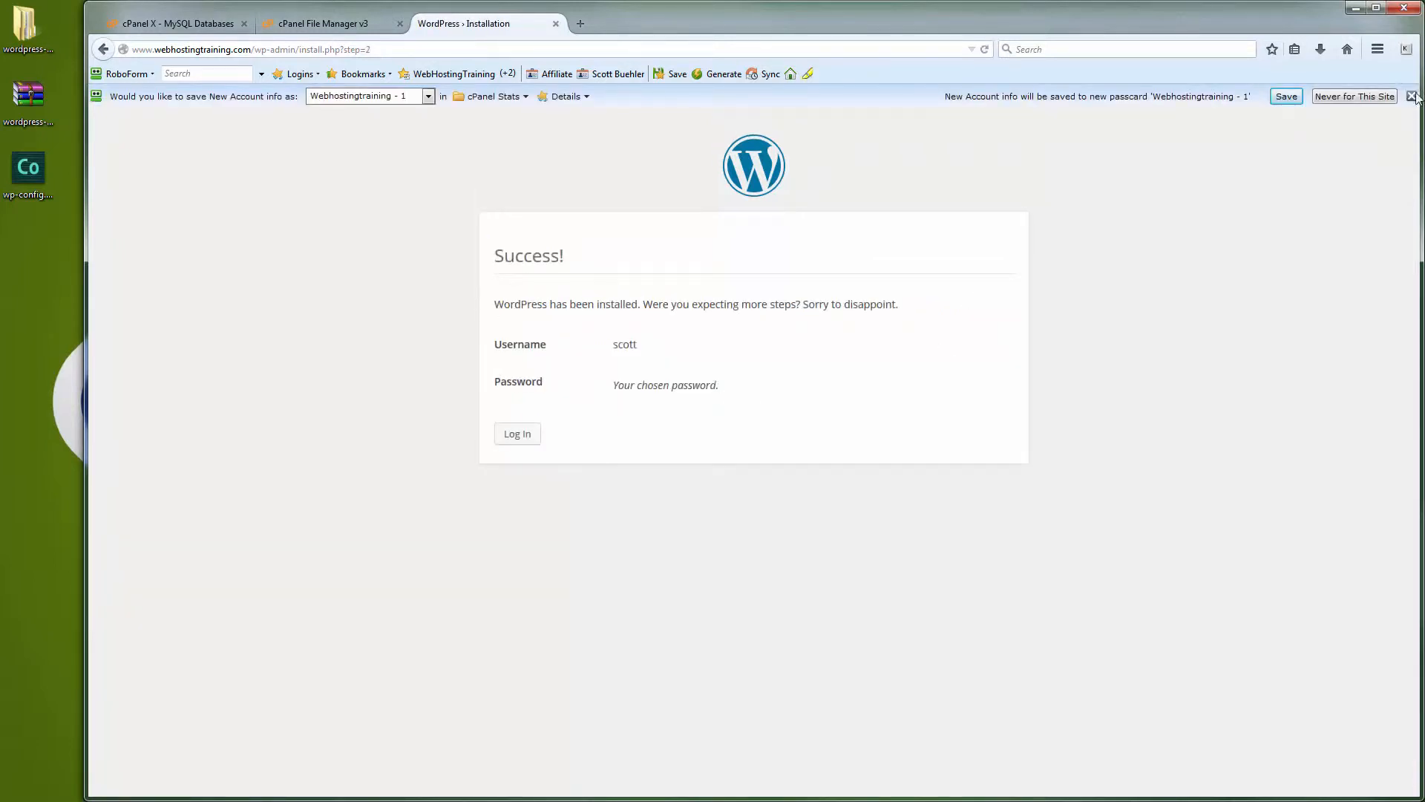
pyautogui.click(1410, 97)
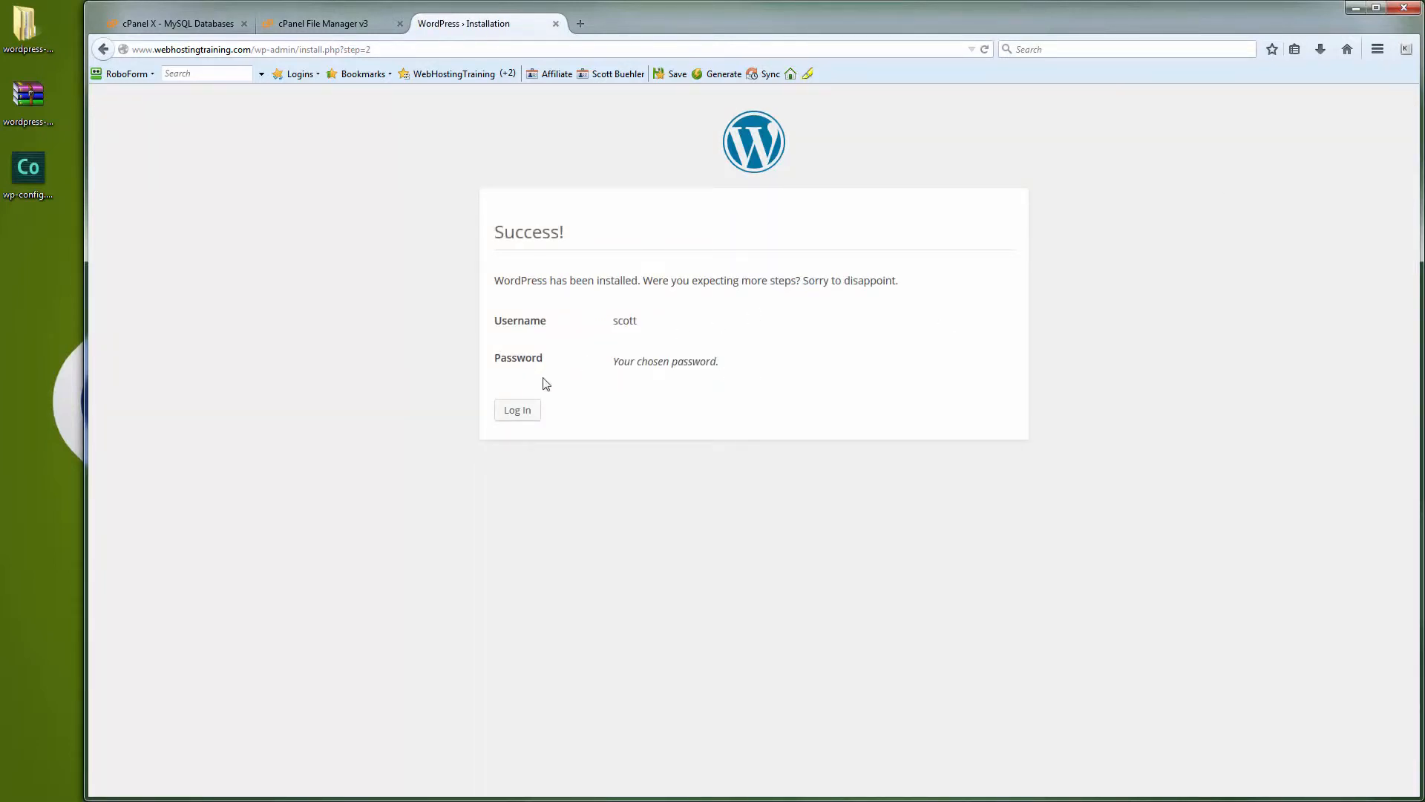
# Log in to WordPress with the admin username and copied password, enabling Remember Me, and visit the Web Hosting Training site.
pyautogui.click(533, 413)
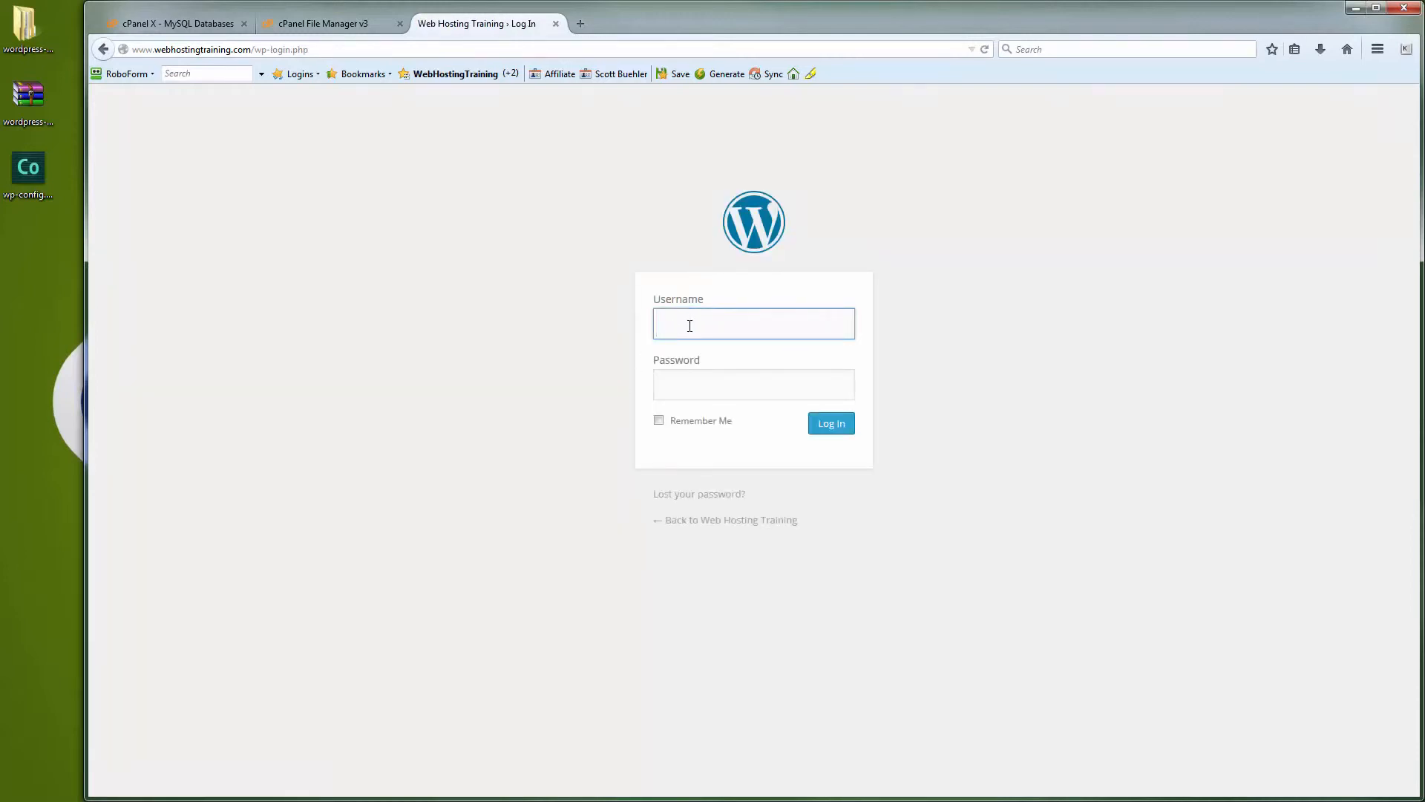
pyautogui.write('scott')
pyautogui.press('Tab')
pyautogui.hotkey('ctrl', 'v')
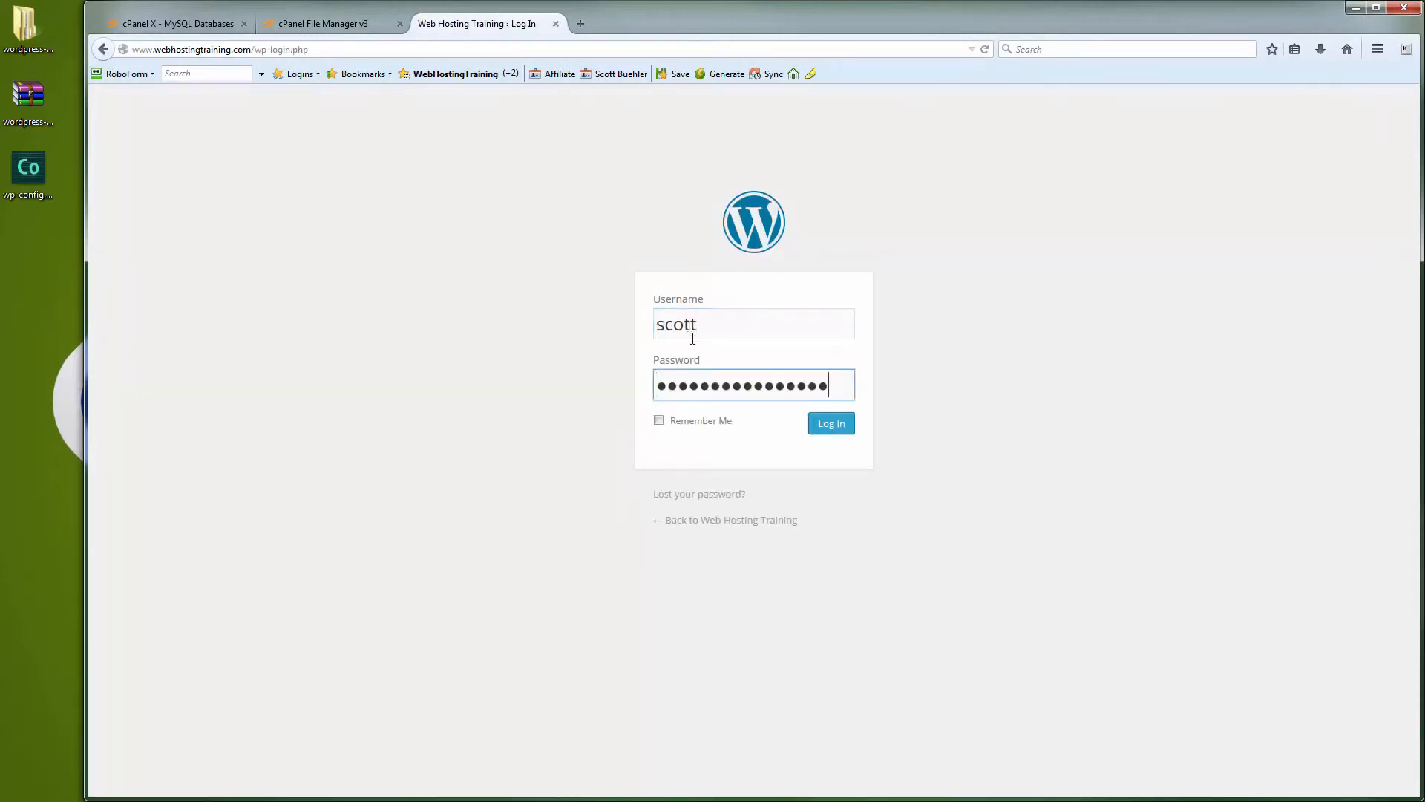
pyautogui.click(660, 422)
pyautogui.click(833, 429)
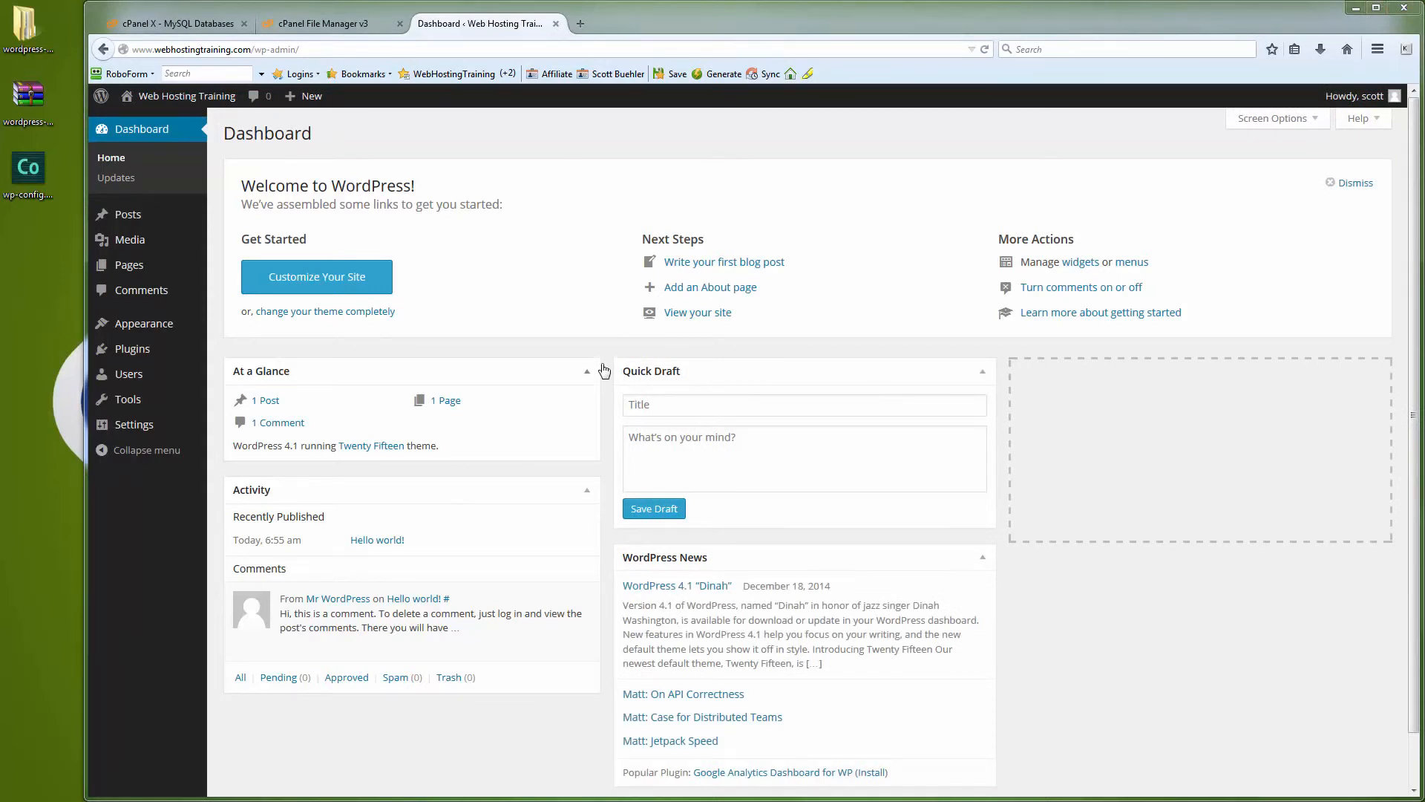
pyautogui.click(182, 102)
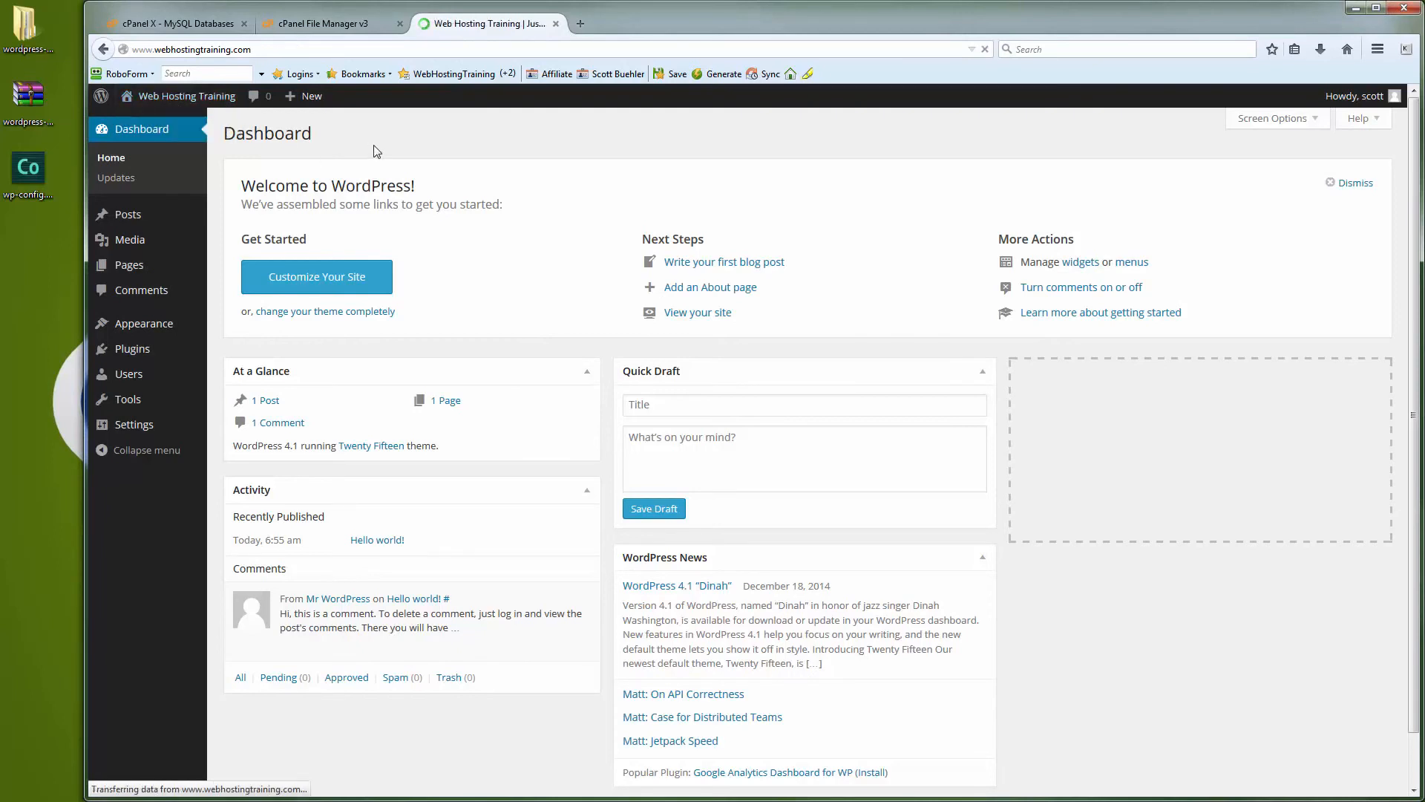